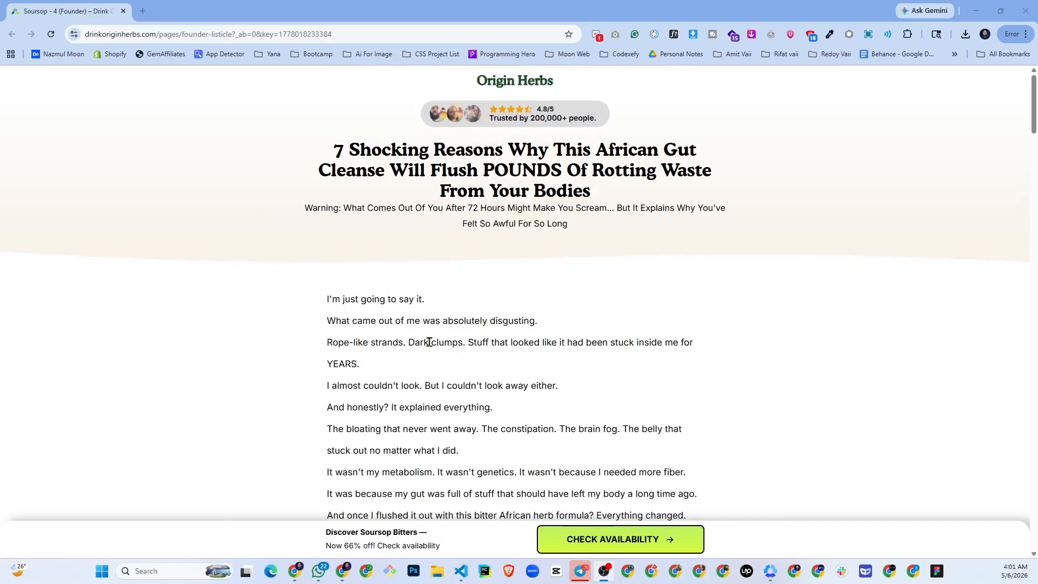
# - Switch to the Shopify admin and open the Pages list of GemPages Builder
pyautogui.hotkey('alt', 'Tab')
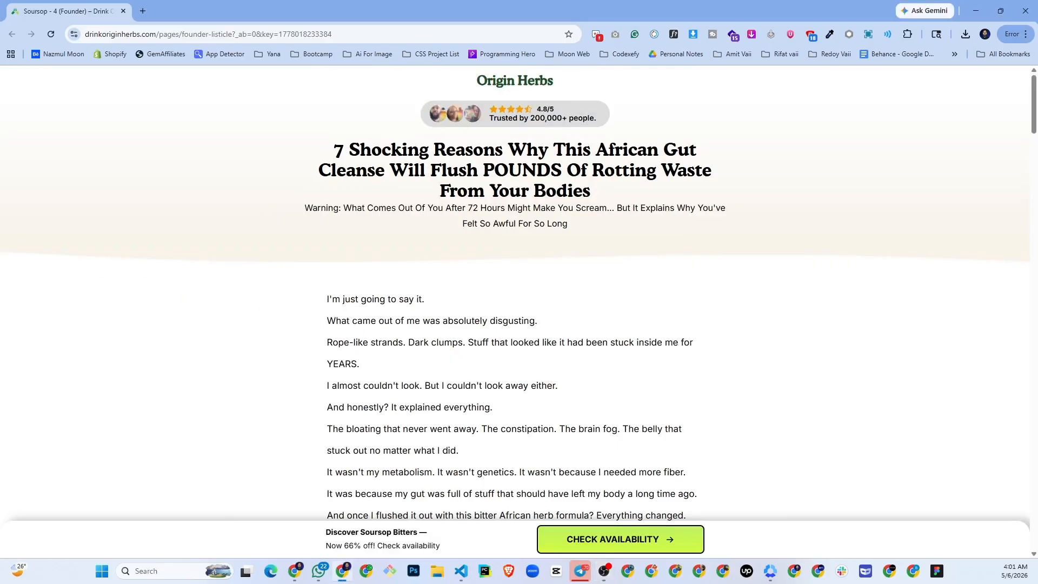
pyautogui.moveTo(82, 259); pyautogui.dragTo(383, 17)
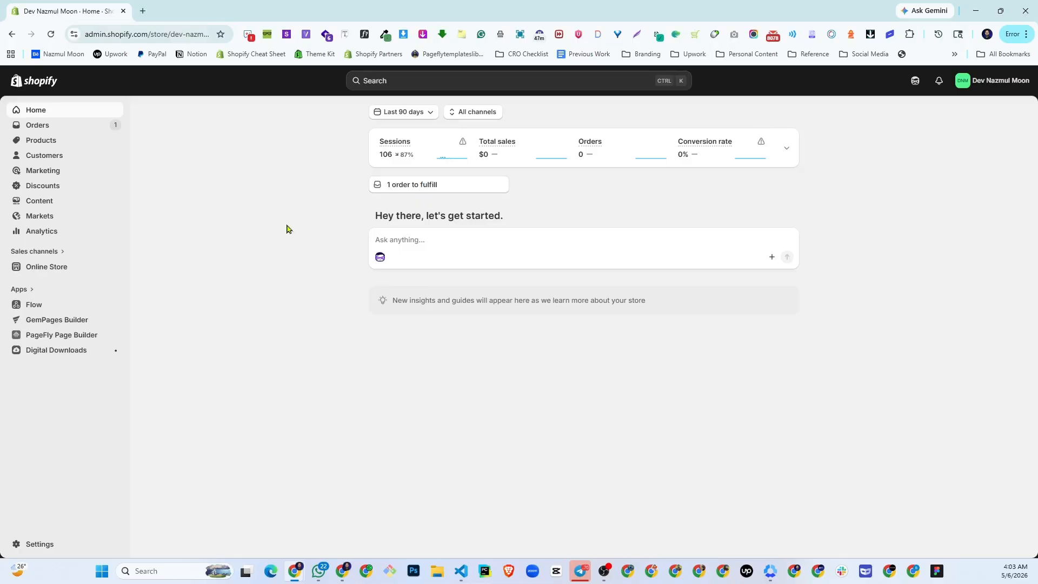
pyautogui.click(58, 320)
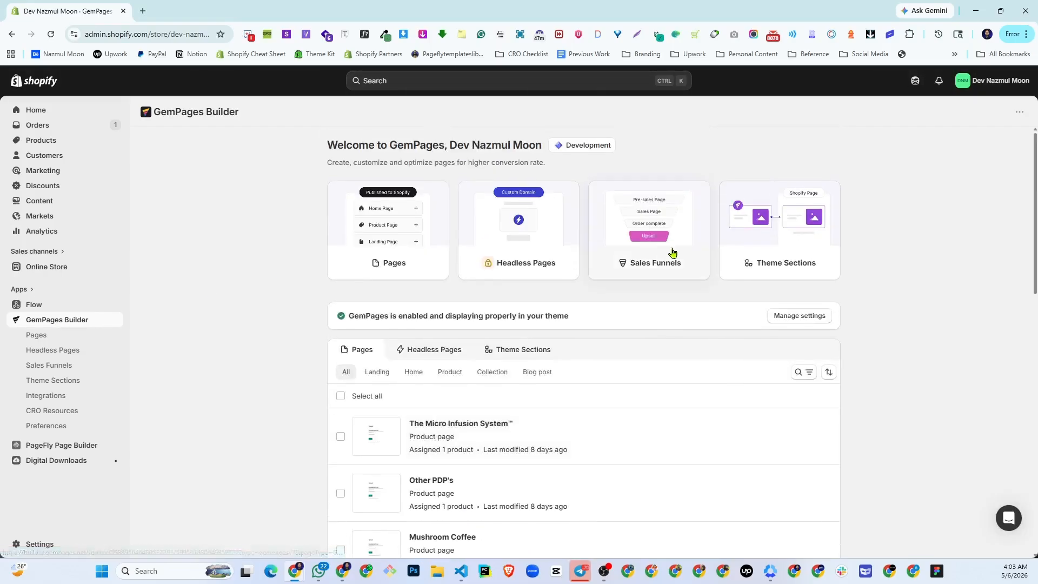
pyautogui.click(37, 336)
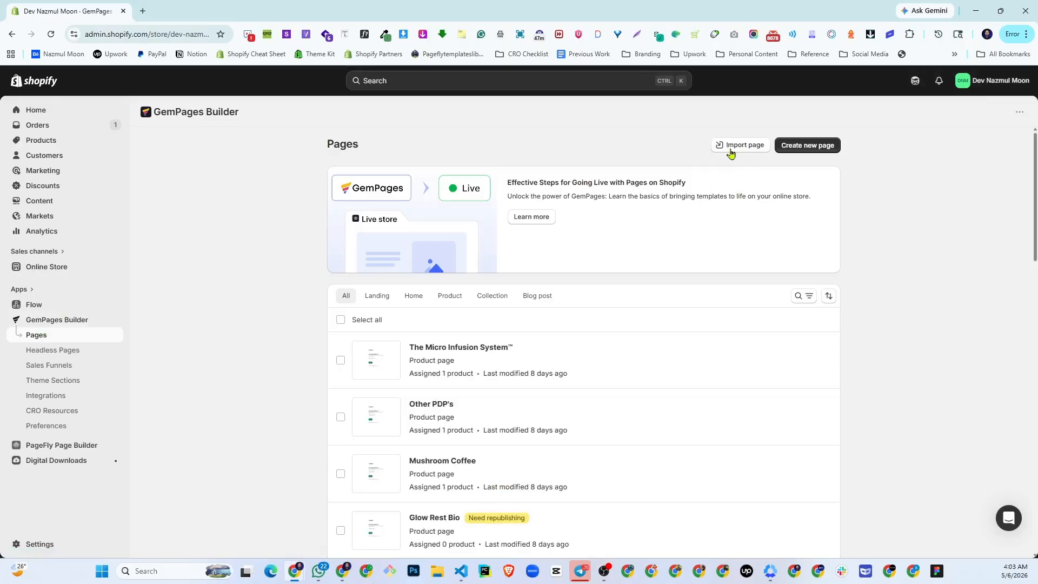
# - Start a page import and choose "Soursop - 4 -Founder-.gempages" from E: > Landing Page Templates > Gempages Templates > Adv & Lst Pages > Soursop -4
pyautogui.click(737, 154)
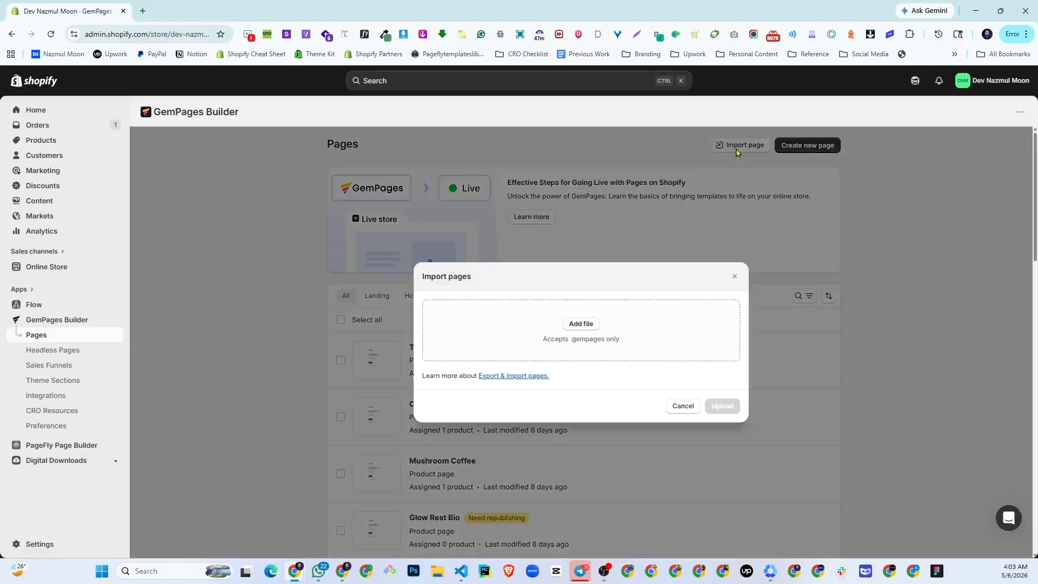
pyautogui.click(577, 320)
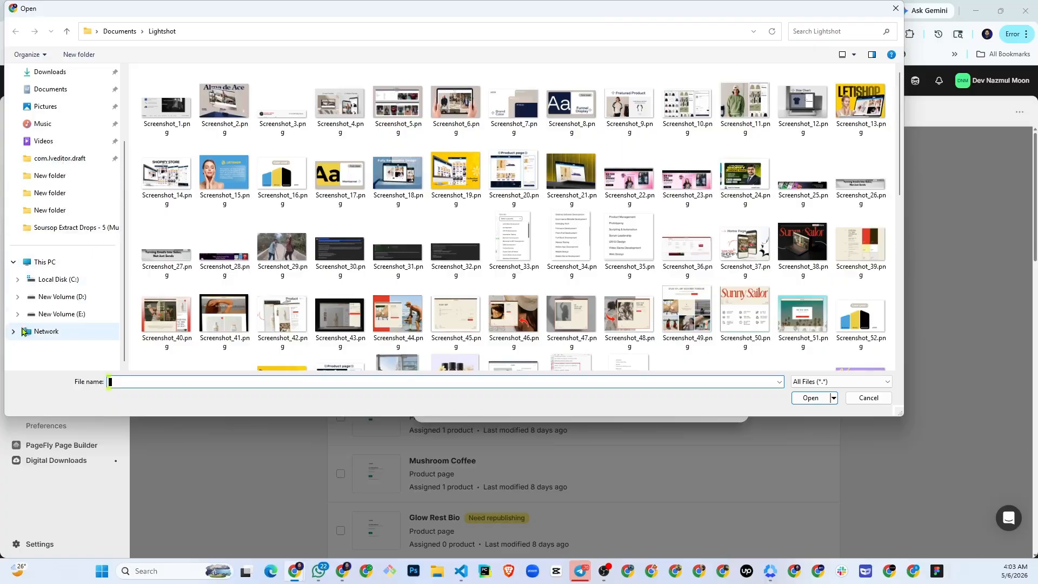
pyautogui.click(52, 314)
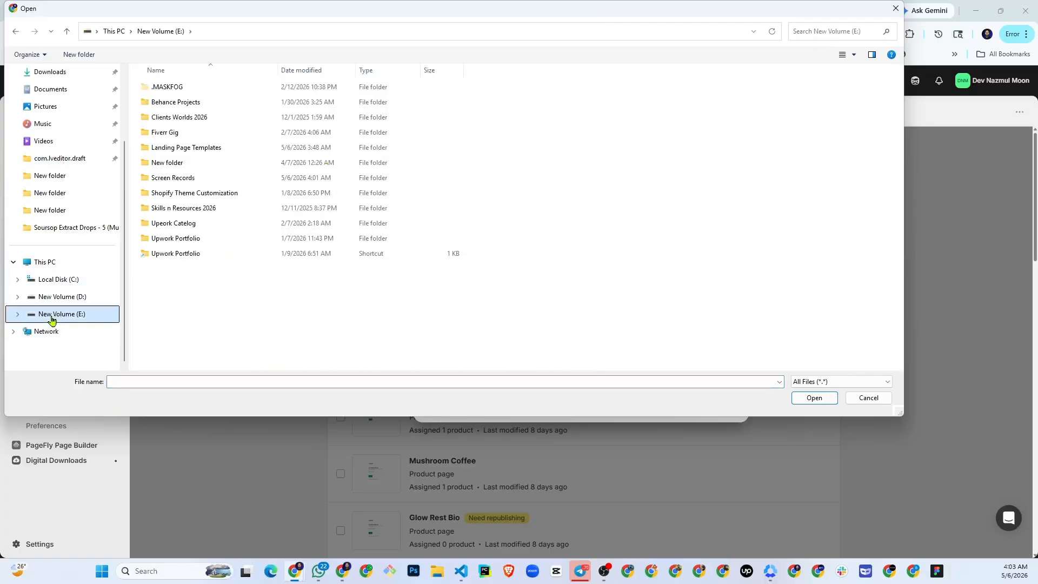
pyautogui.doubleClick(182, 150)
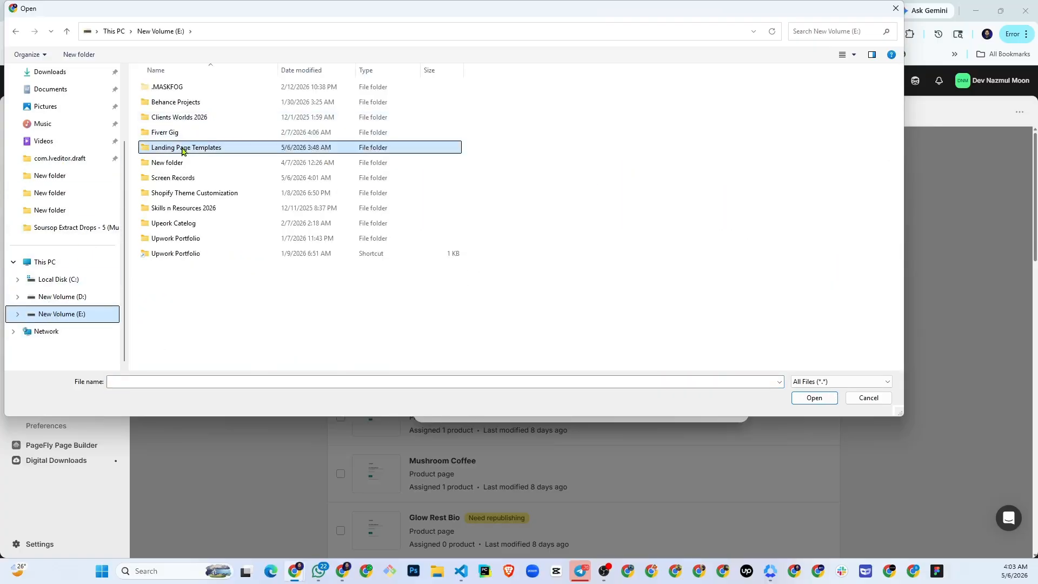
pyautogui.doubleClick(188, 88)
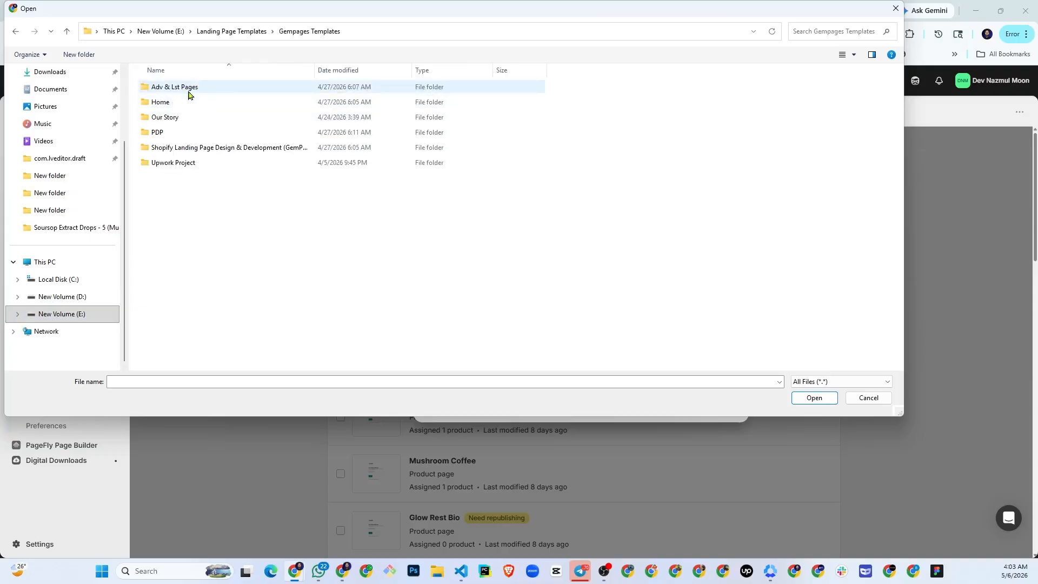
pyautogui.doubleClick(204, 91)
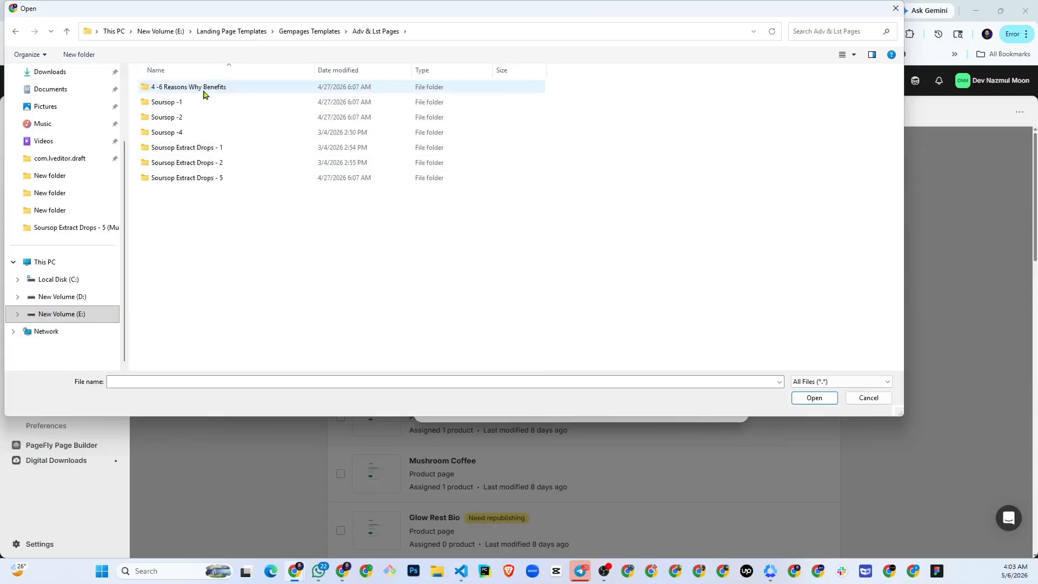
pyautogui.doubleClick(193, 133)
pyautogui.doubleClick(218, 97)
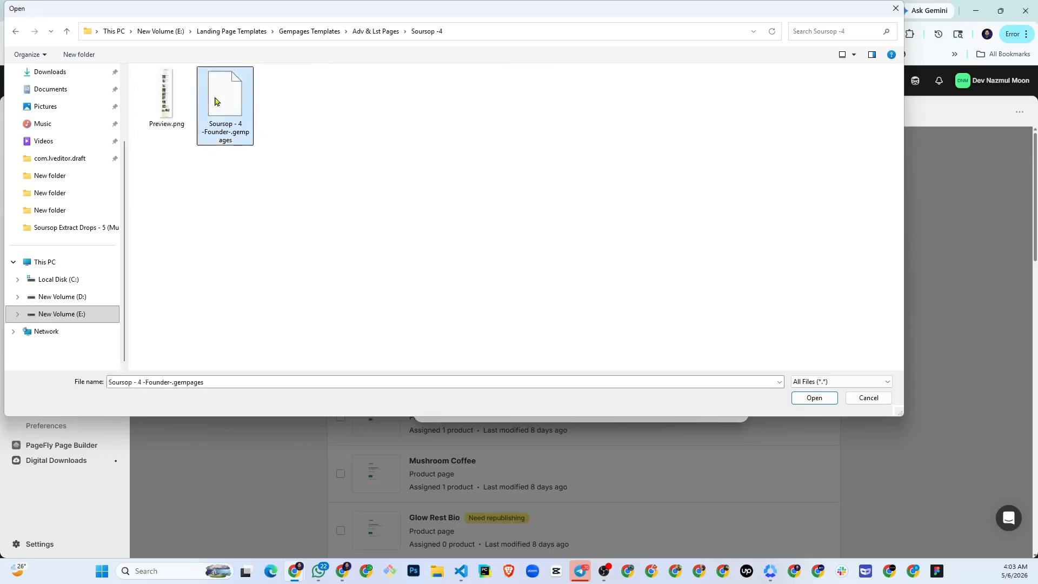
# - Upload the chosen page file and open the imported Soursop - 4 (Founder) page in the editor
pyautogui.click(722, 412)
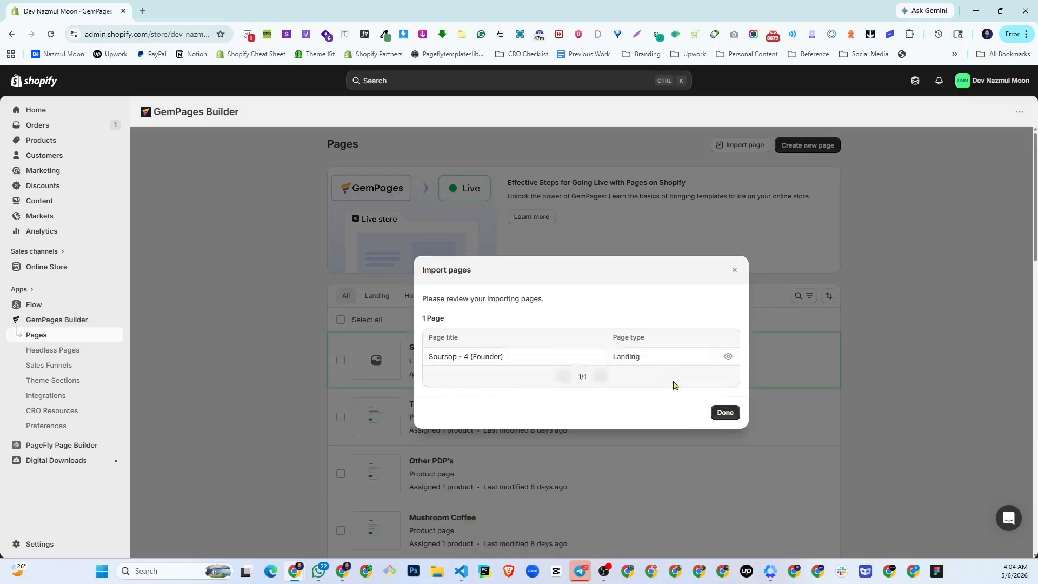
pyautogui.click(725, 413)
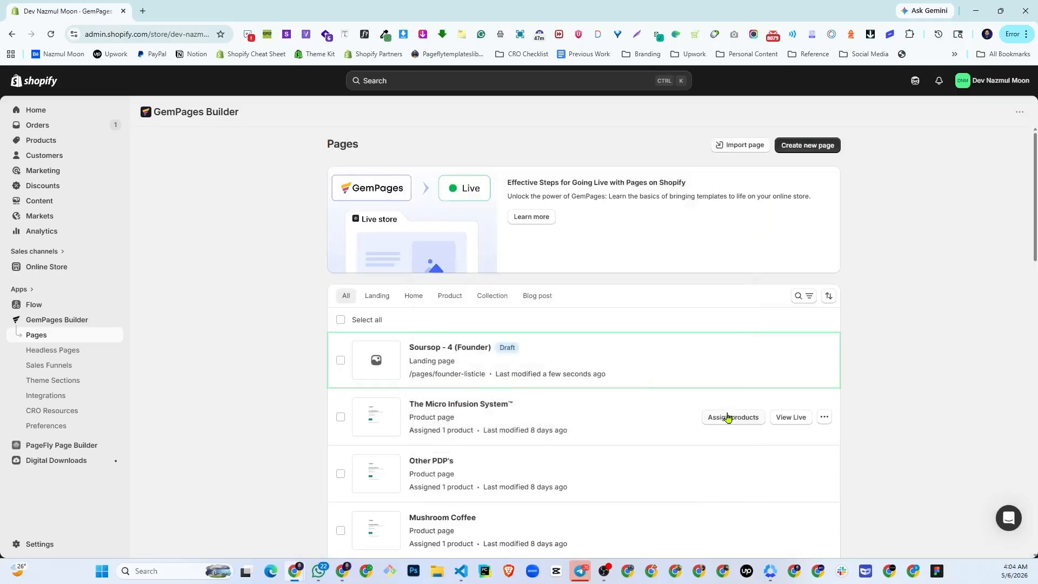
pyautogui.click(463, 358)
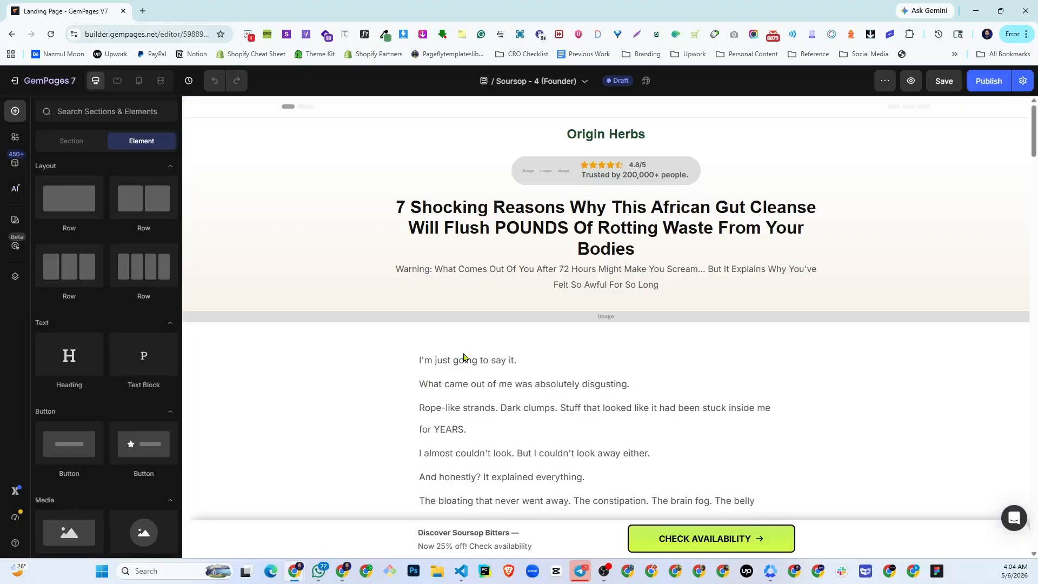
# - Look through the imported page's sections, from the header and numbered reasons to the offer and closing steps, checking text and images
pyautogui.scroll(-15, 634, 383)
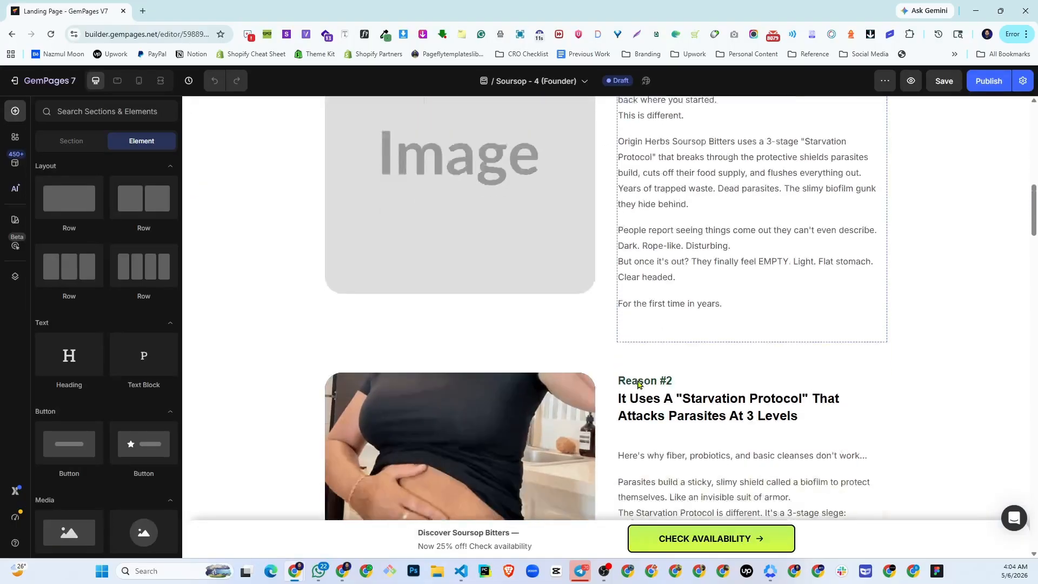
pyautogui.scroll(-20, 638, 384)
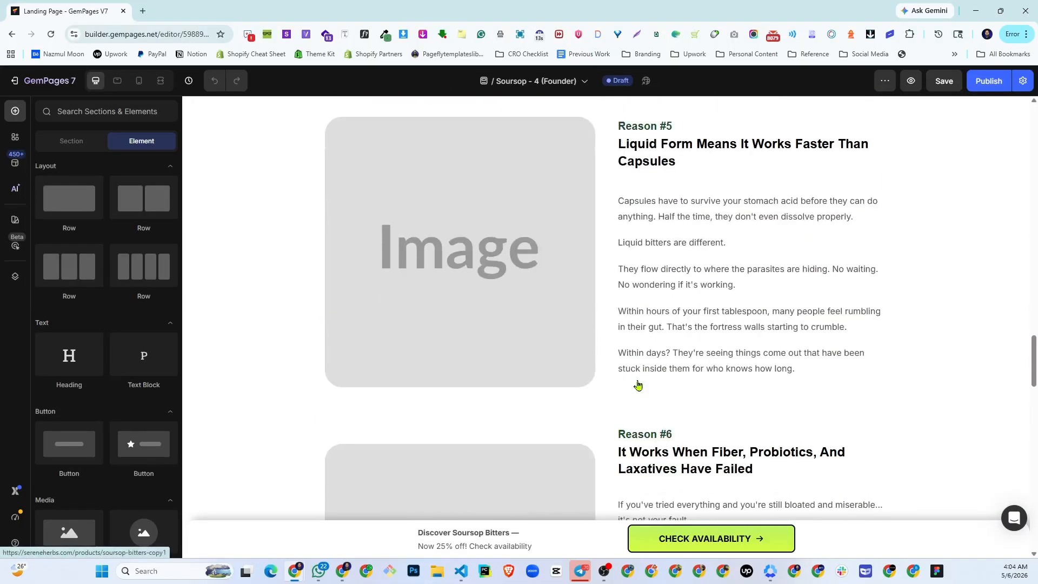
pyautogui.scroll(-20, 638, 385)
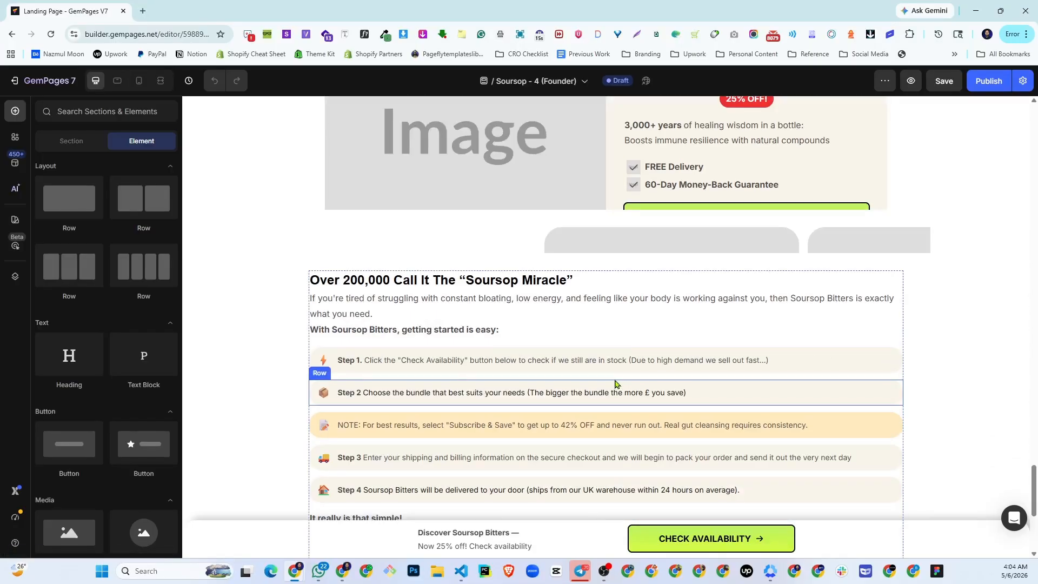
pyautogui.scroll(-2, 615, 384)
pyautogui.scroll(8, 615, 384)
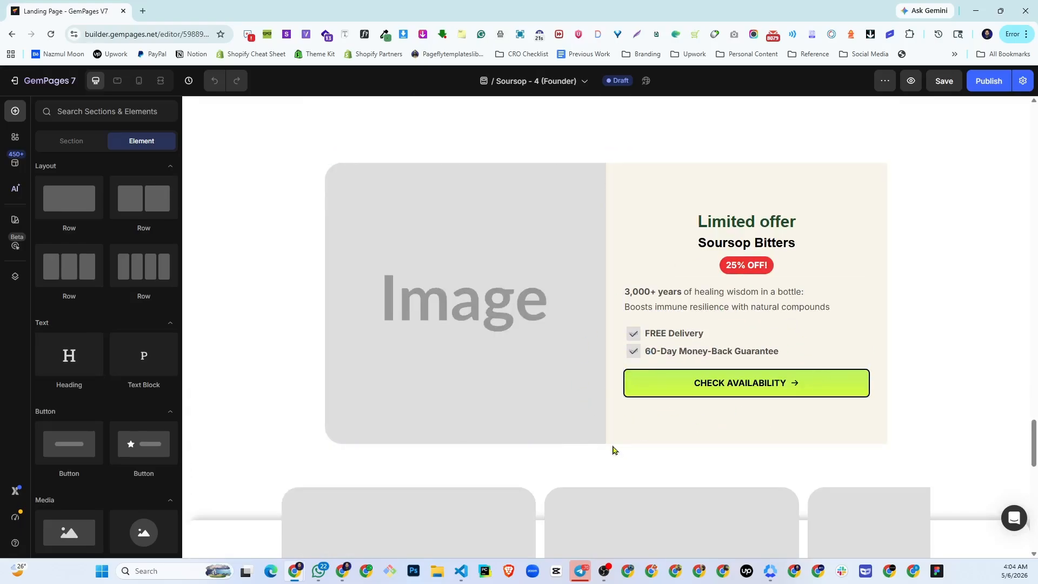
pyautogui.scroll(-10, 675, 336)
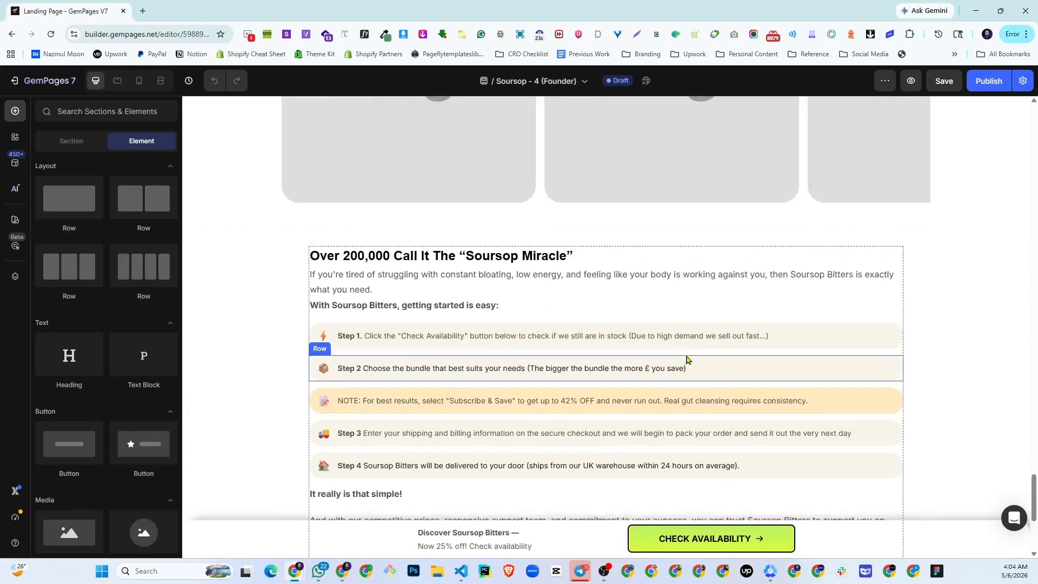
pyautogui.scroll(10, 686, 359)
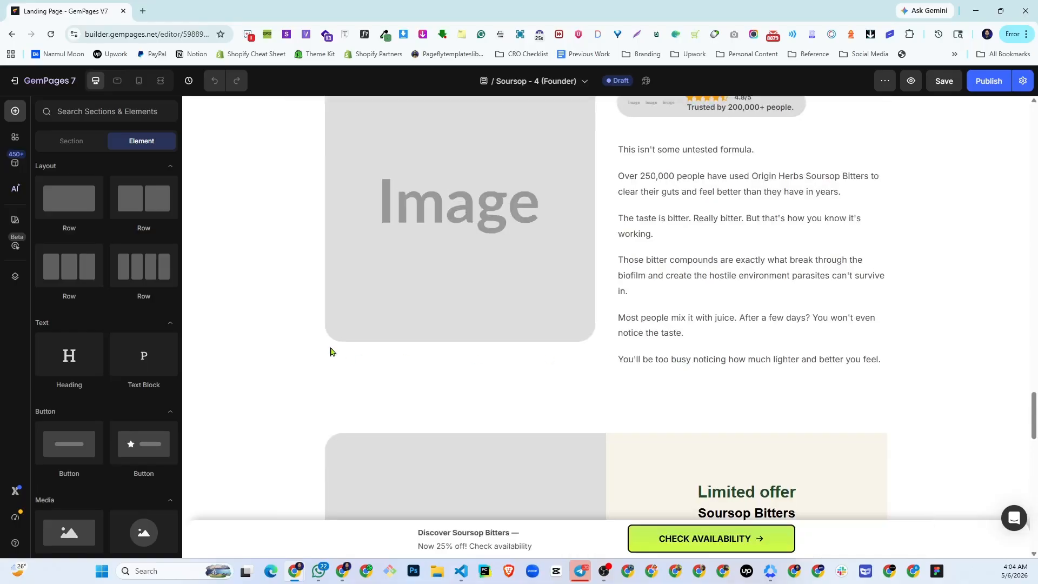
pyautogui.scroll(8, 692, 329)
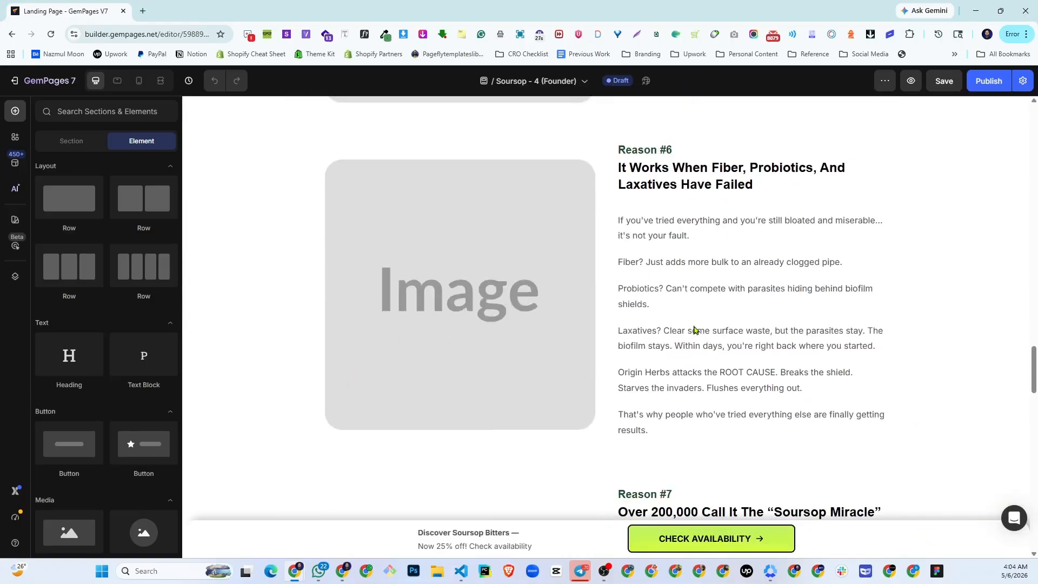
pyautogui.scroll(10, 692, 328)
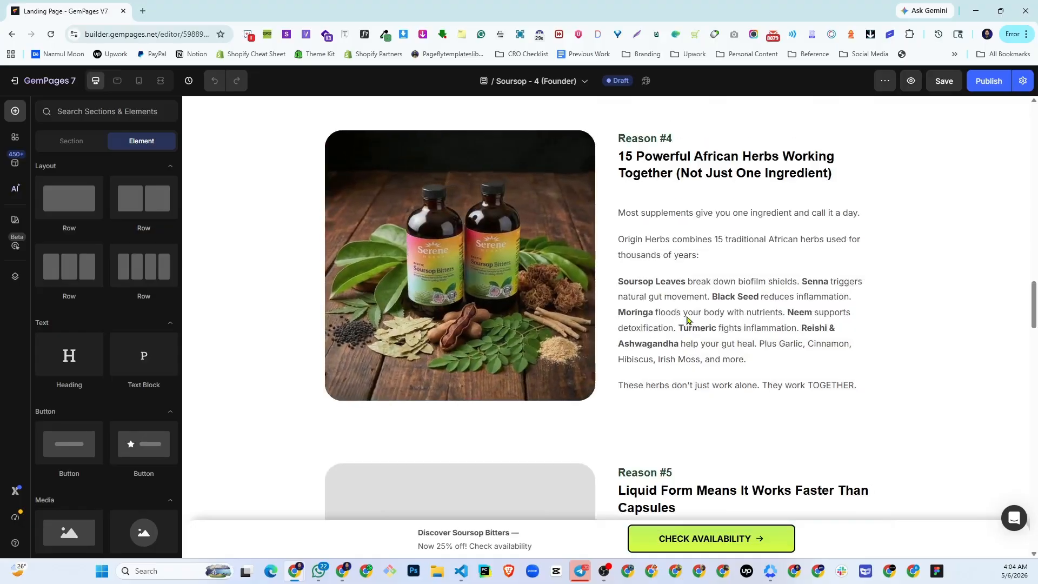
pyautogui.scroll(10, 687, 320)
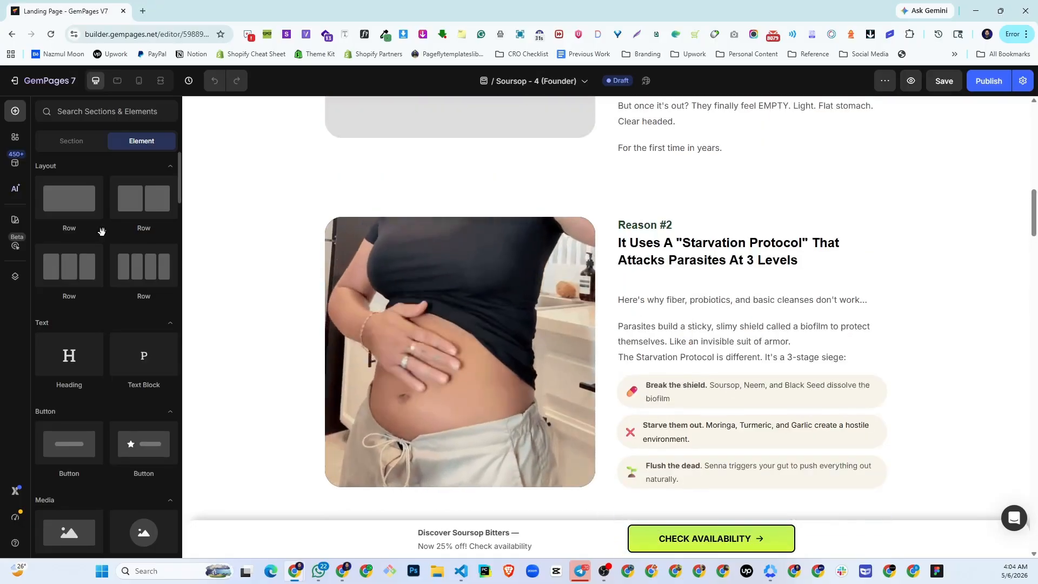
pyautogui.scroll(5, 662, 261)
pyautogui.scroll(8, 662, 261)
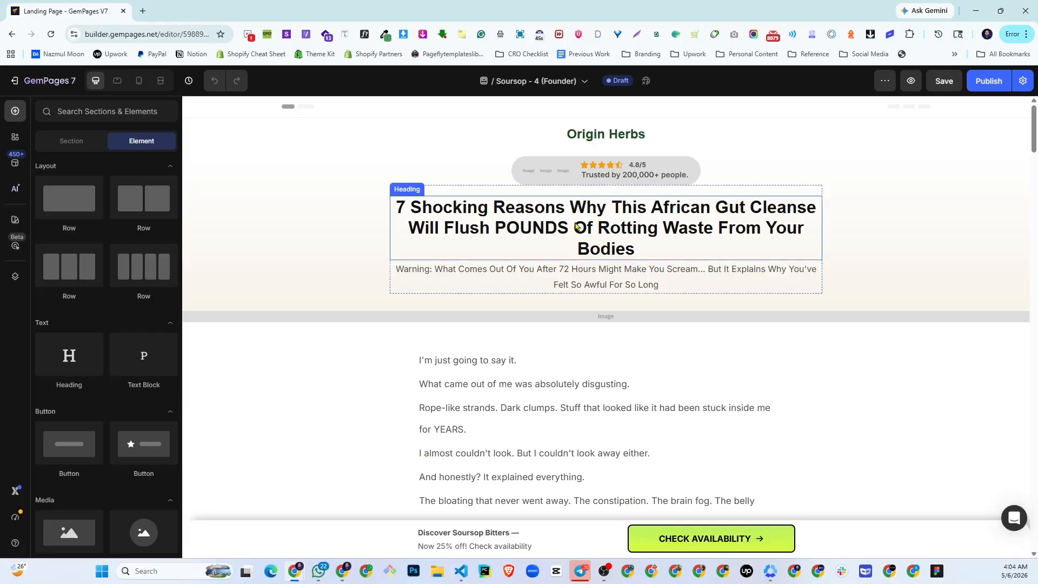
# - Select the "7 Shocking Reasons" heading to review its style settings, and check the page's reason sections again
pyautogui.click(539, 217)
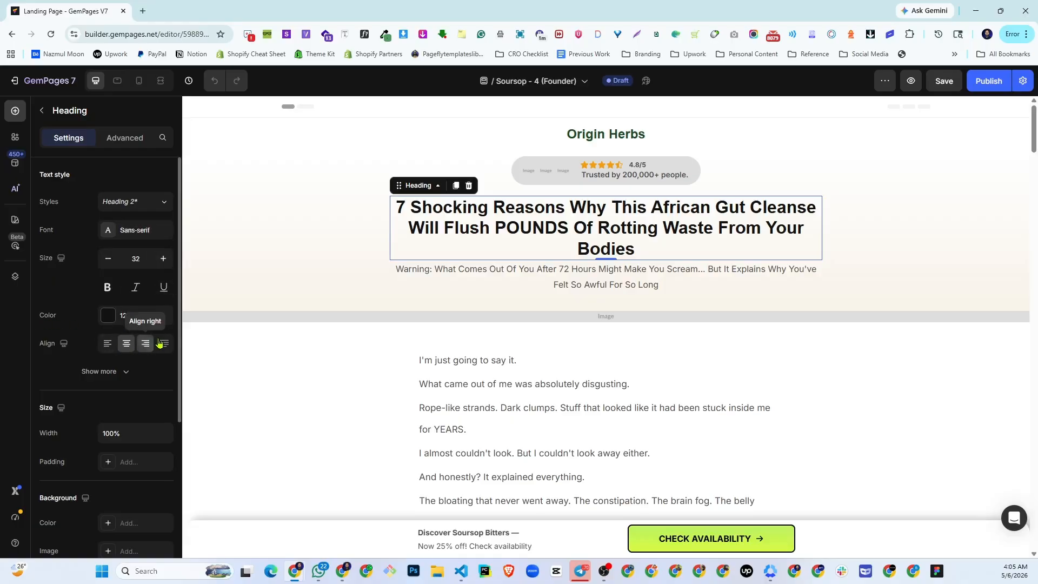
pyautogui.scroll(-3, 136, 400)
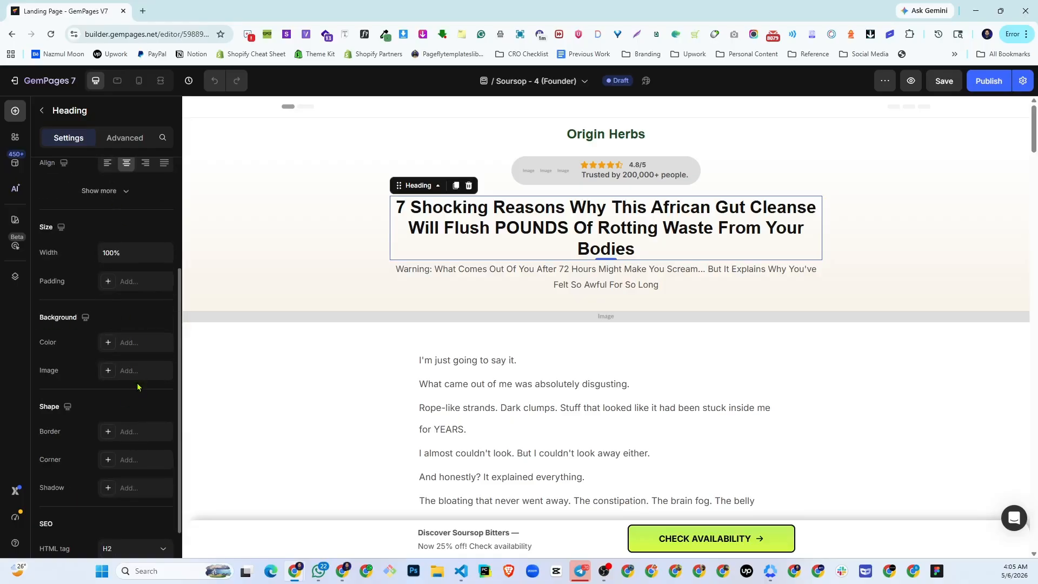
pyautogui.scroll(3, 103, 371)
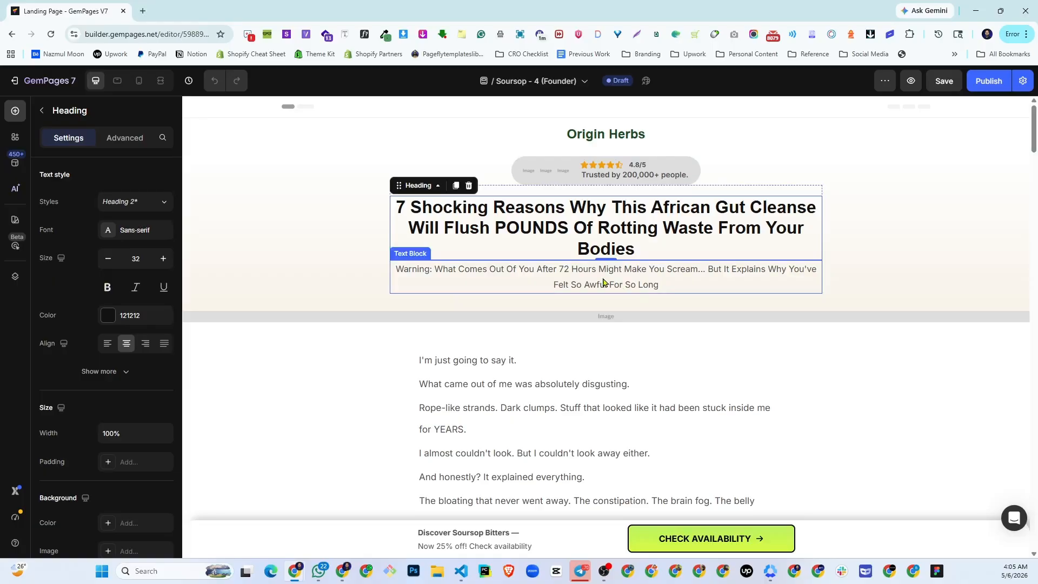
pyautogui.scroll(-20, 604, 282)
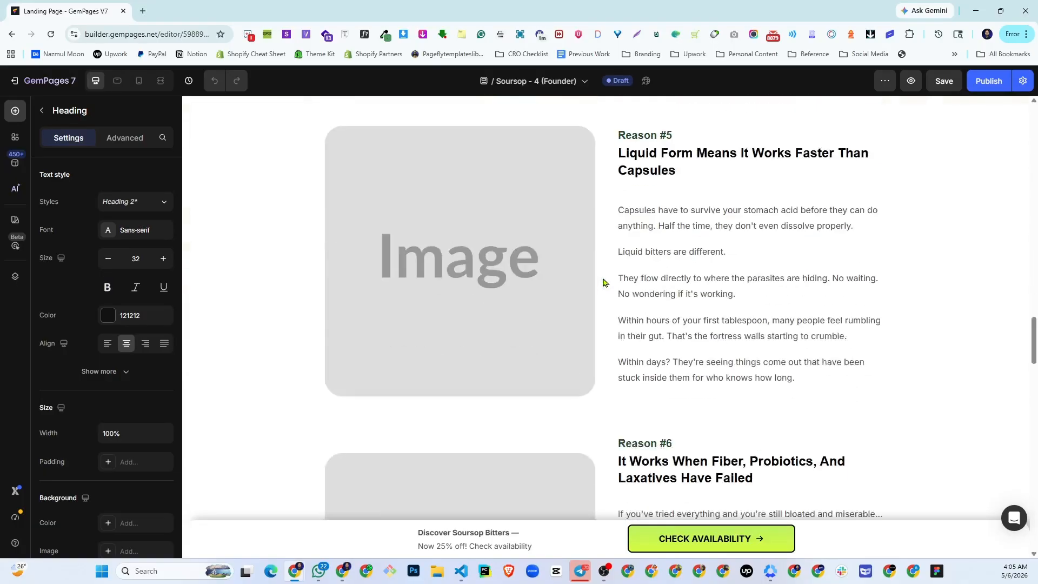
pyautogui.scroll(-2, 604, 282)
pyautogui.scroll(20, 602, 282)
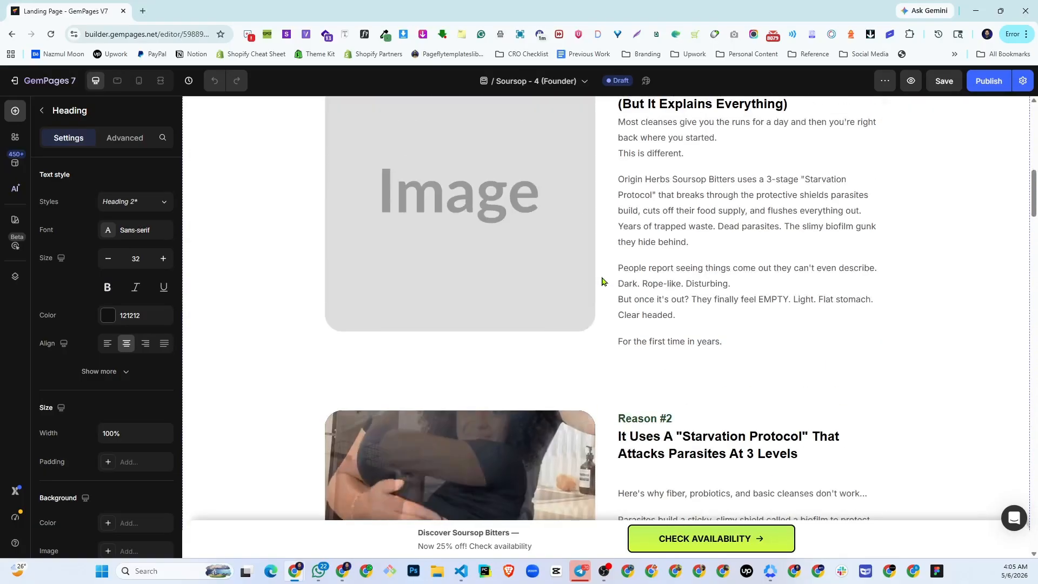
pyautogui.scroll(10, 602, 281)
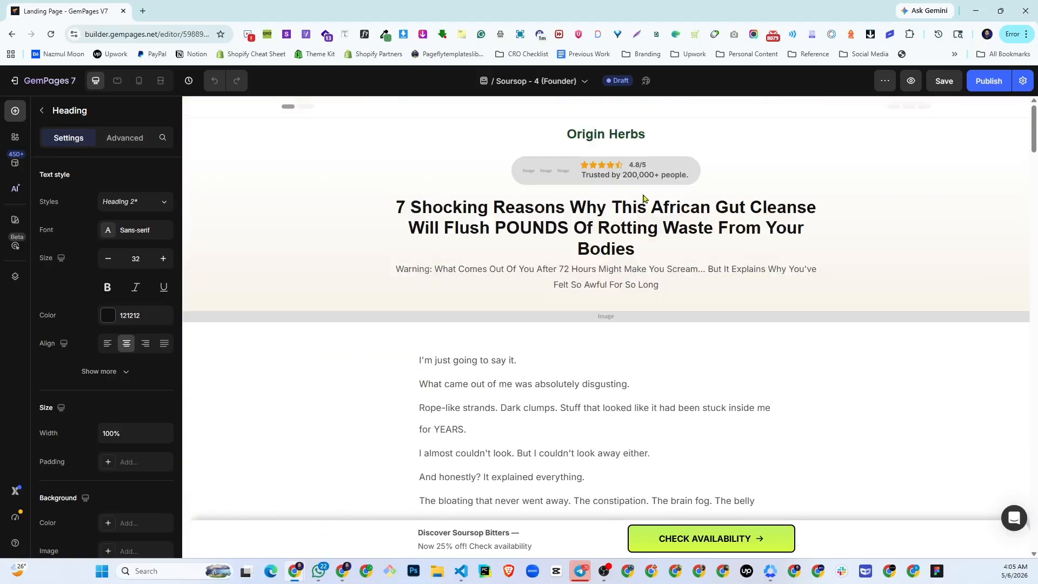
# - Switch to the live Origin Herbs page, reload it and examine its fonts, images and sections against the imported copy
pyautogui.click(976, 11)
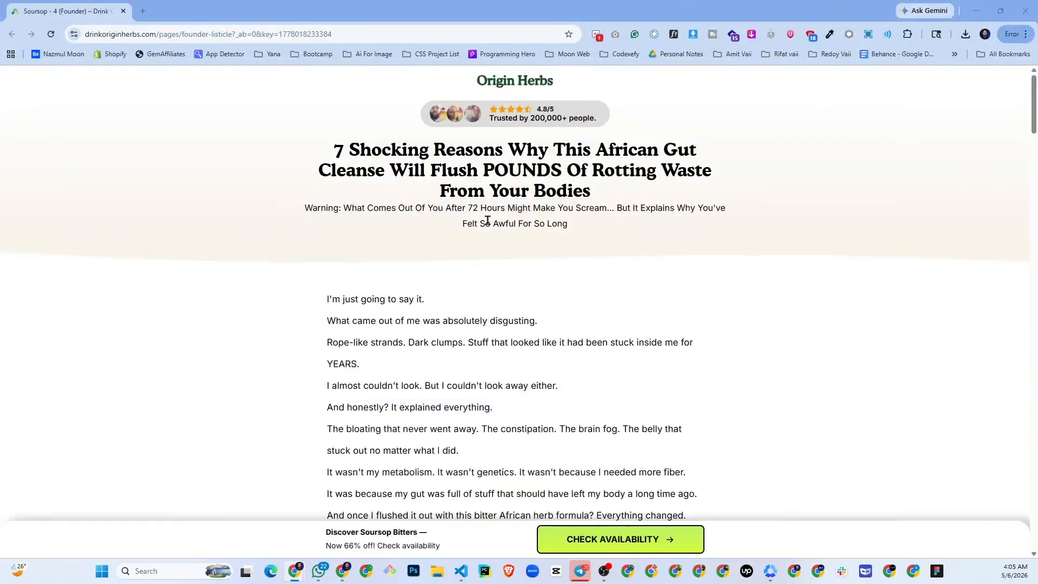
pyautogui.scroll(-6, 510, 221)
pyautogui.scroll(6, 511, 222)
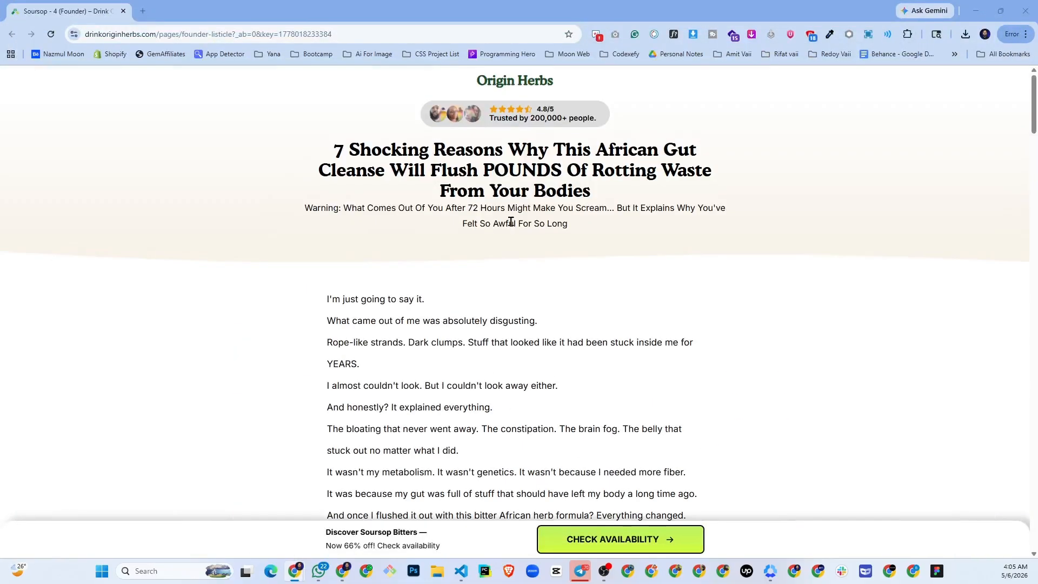
pyautogui.click(48, 34)
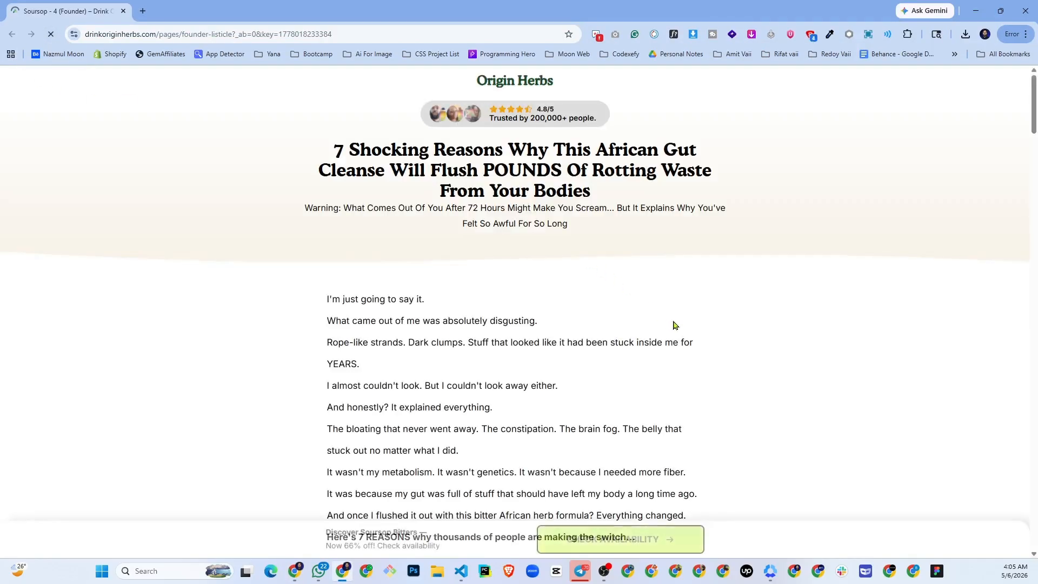
pyautogui.scroll(-20, 499, 237)
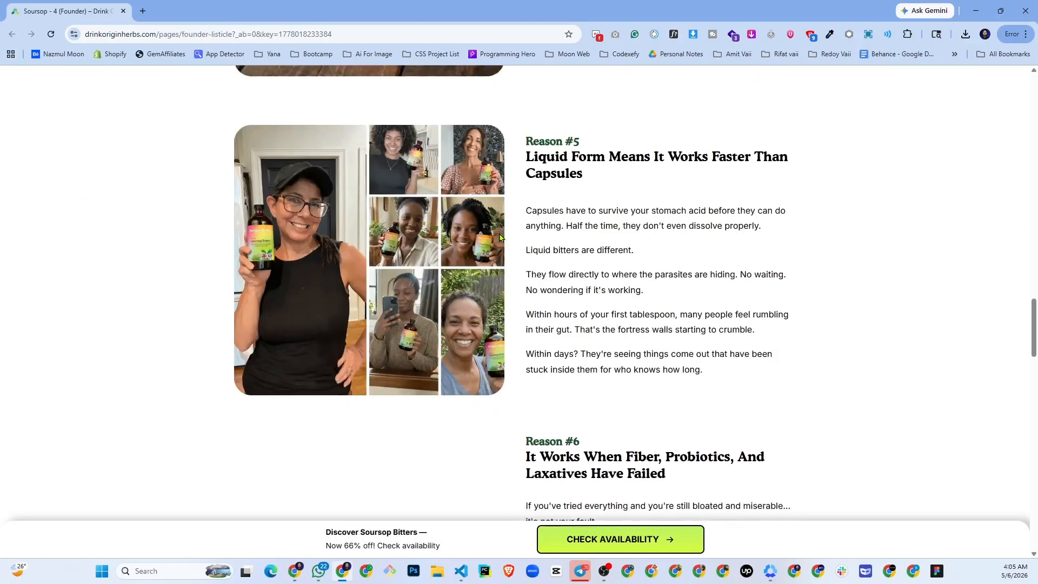
pyautogui.scroll(-20, 499, 237)
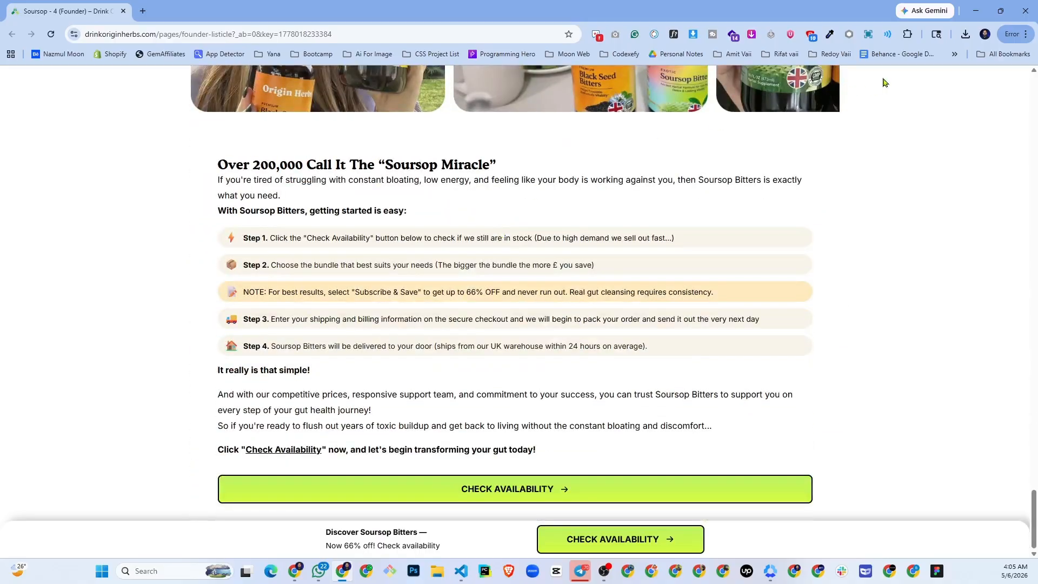
pyautogui.click(976, 11)
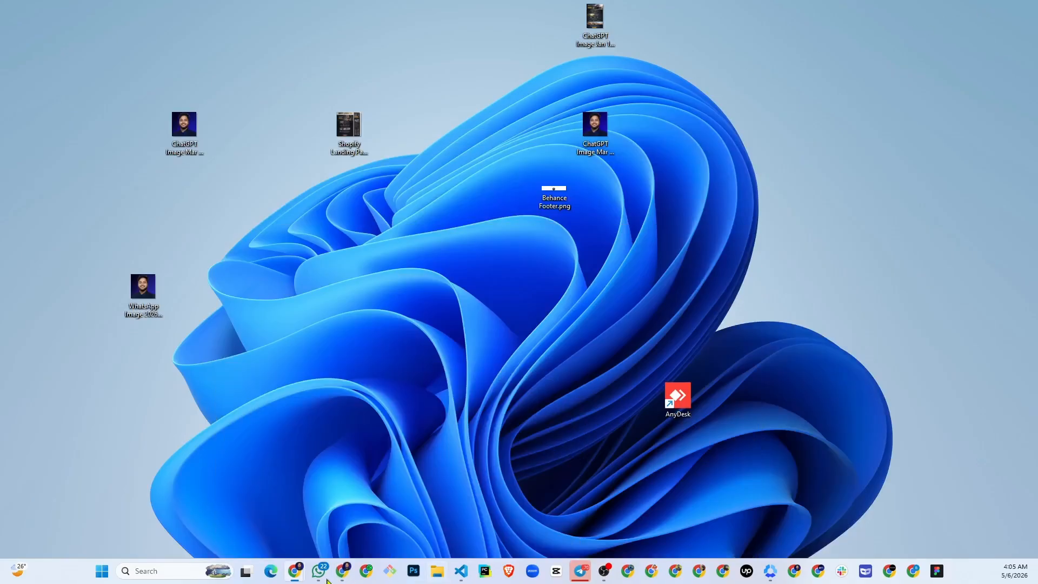
# - Switch to the GemPages editor and assign the first avatar in the rating badge the 017407feee7eb10b6ea50…33.svg portrait from the gallery
pyautogui.moveTo(295, 571)
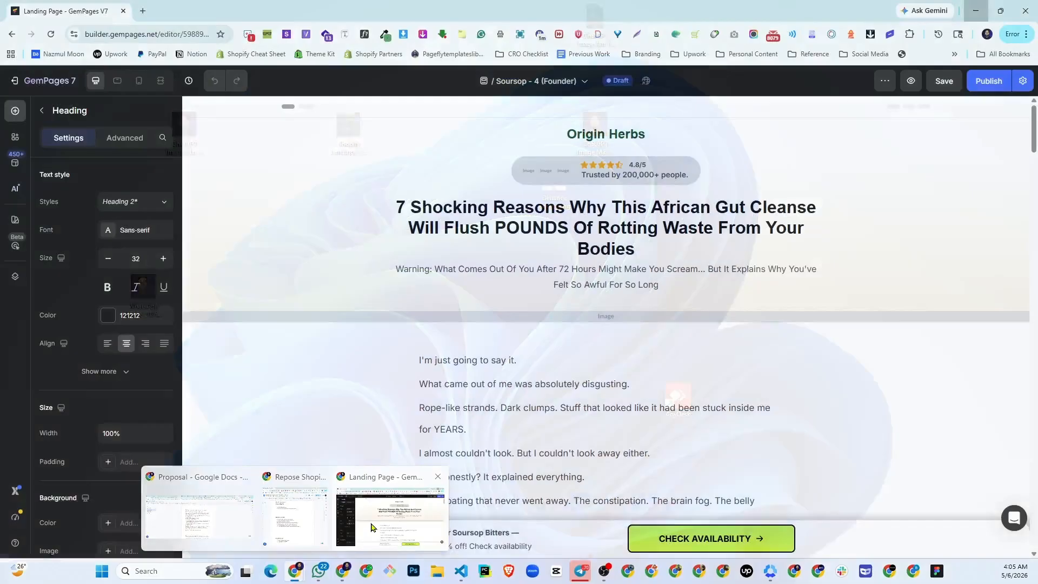
pyautogui.click(371, 527)
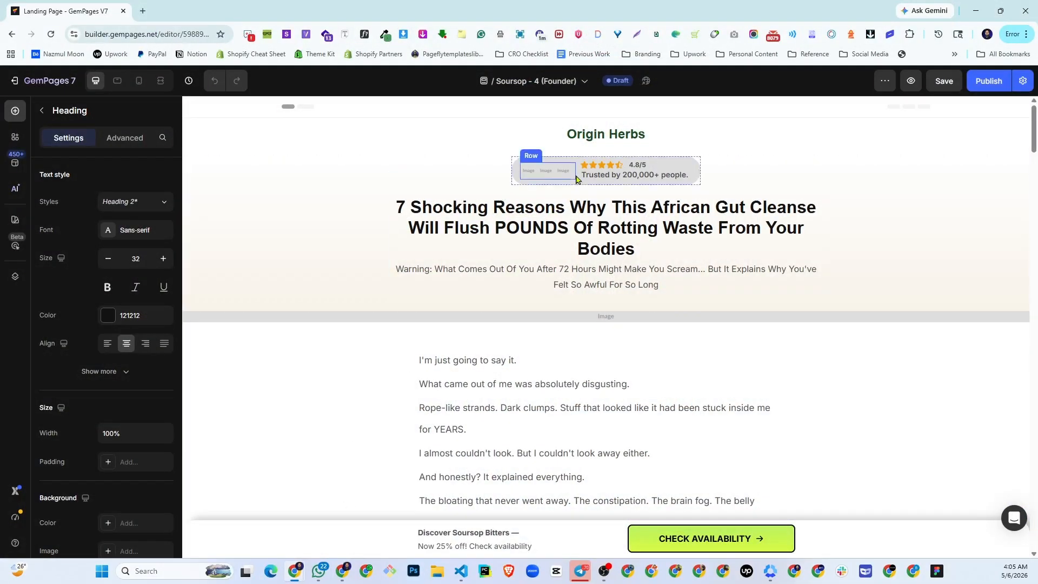
pyautogui.click(528, 171)
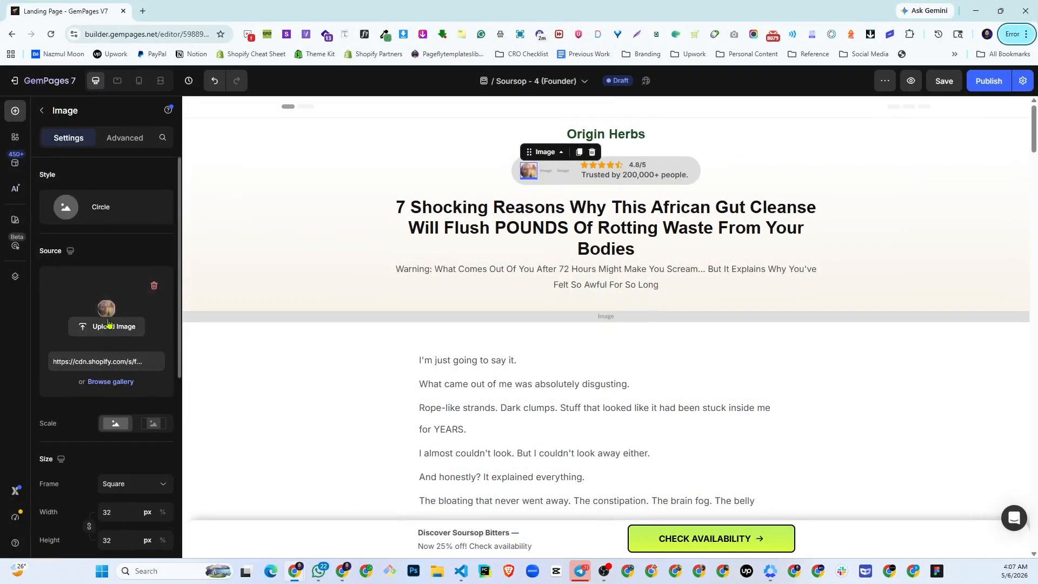
pyautogui.click(116, 382)
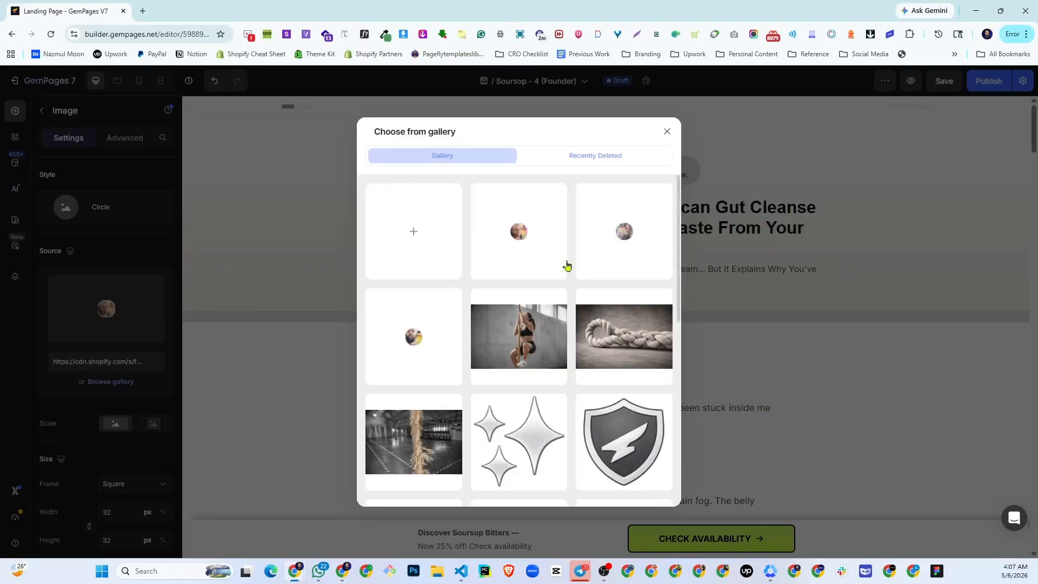
pyautogui.click(530, 250)
# - Check the avatar order on the live Origin Herbs page and set the badge's first avatar to the 41ce7663033d7a37d64fa…07.svg gallery image
pyautogui.hotkey('alt', 'Tab')
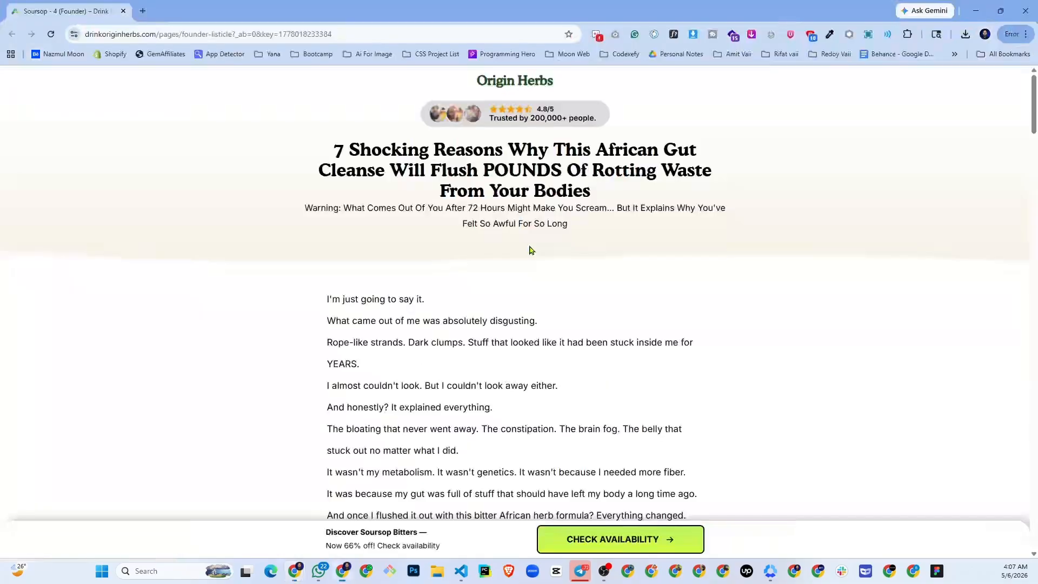
pyautogui.hotkey('alt', 'Tab')
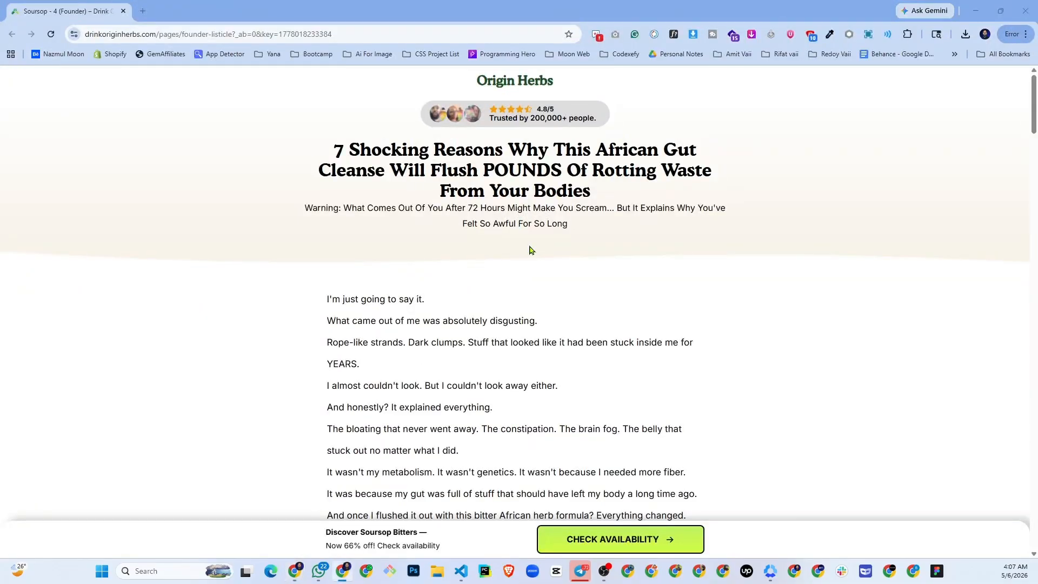
pyautogui.hotkey('alt', 'Tab')
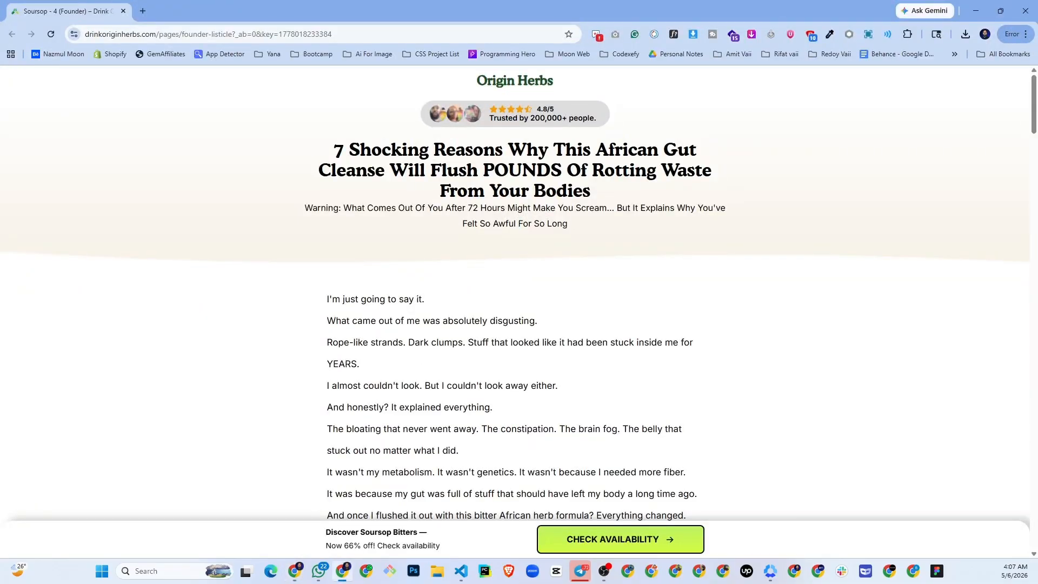
pyautogui.press('alt')
pyautogui.hotkey('alt', 'Tab')
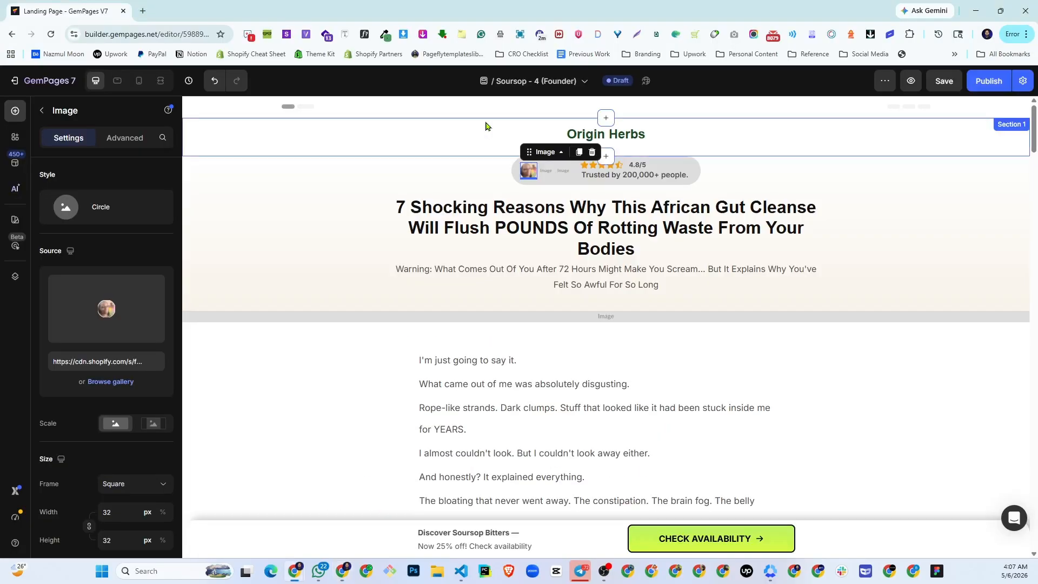
pyautogui.click(112, 383)
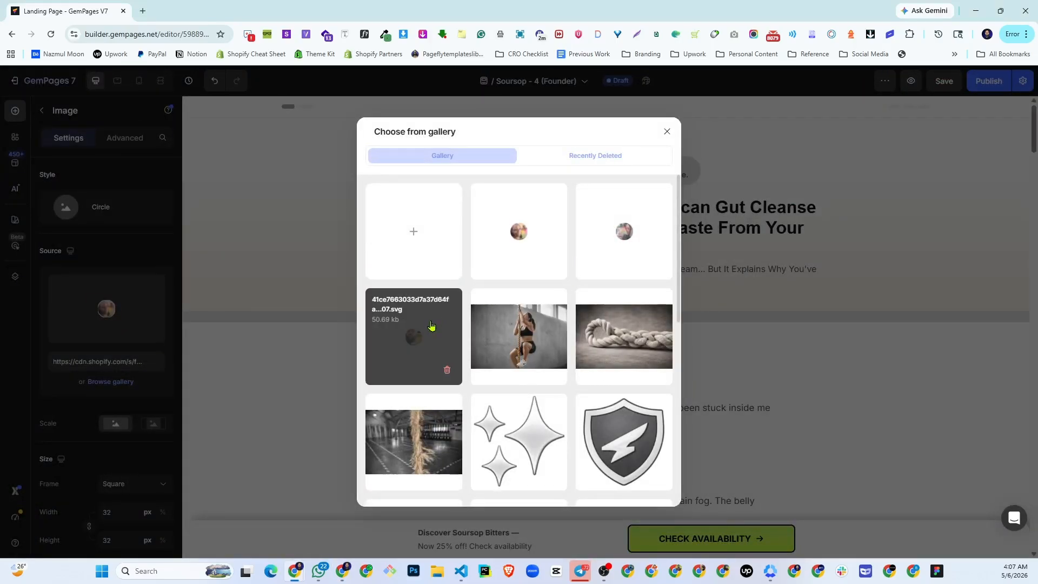
pyautogui.click(429, 346)
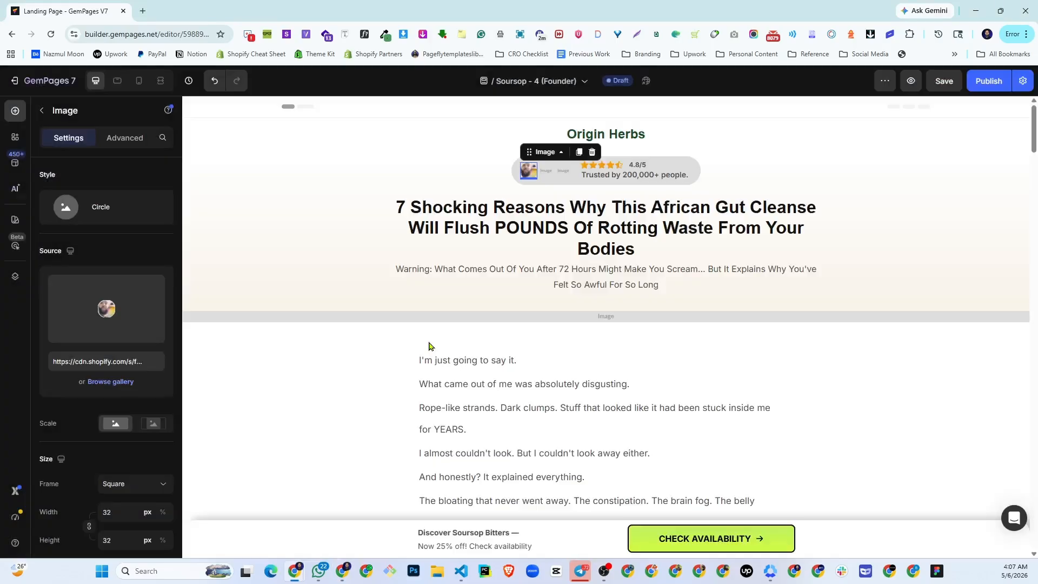
# - Replace the second avatar placeholder in the rating badge with the 017407feee7eb10b6ea50…33.svg image from the gallery
pyautogui.click(551, 173)
pyautogui.click(107, 314)
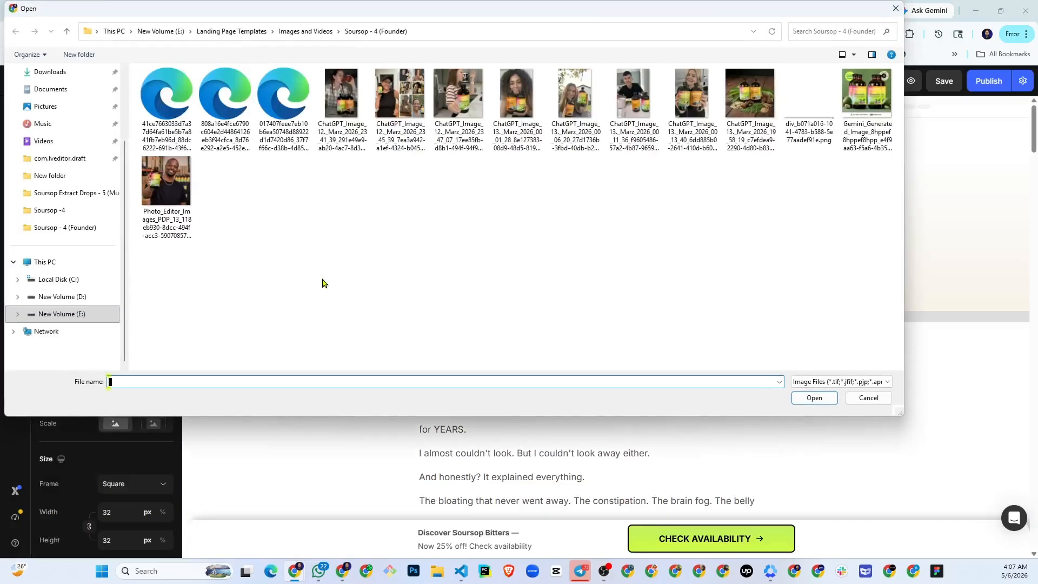
pyautogui.click(868, 398)
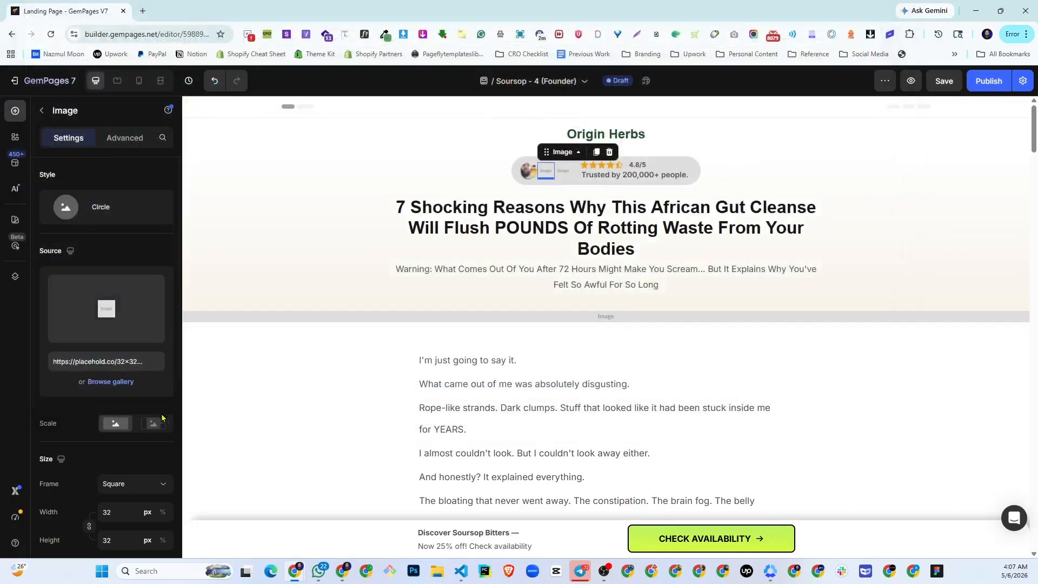
pyautogui.click(120, 382)
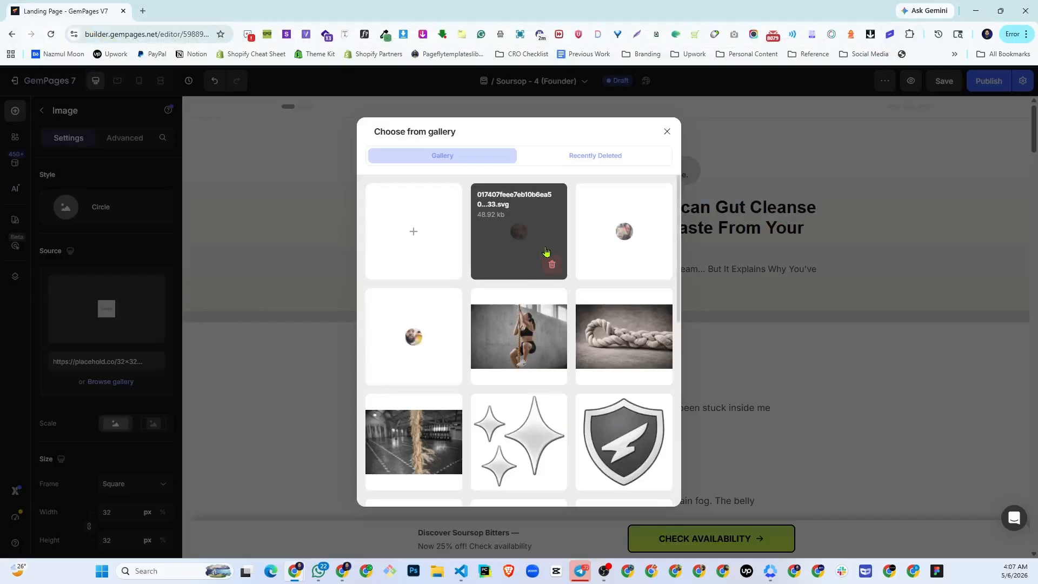
pyautogui.click(547, 252)
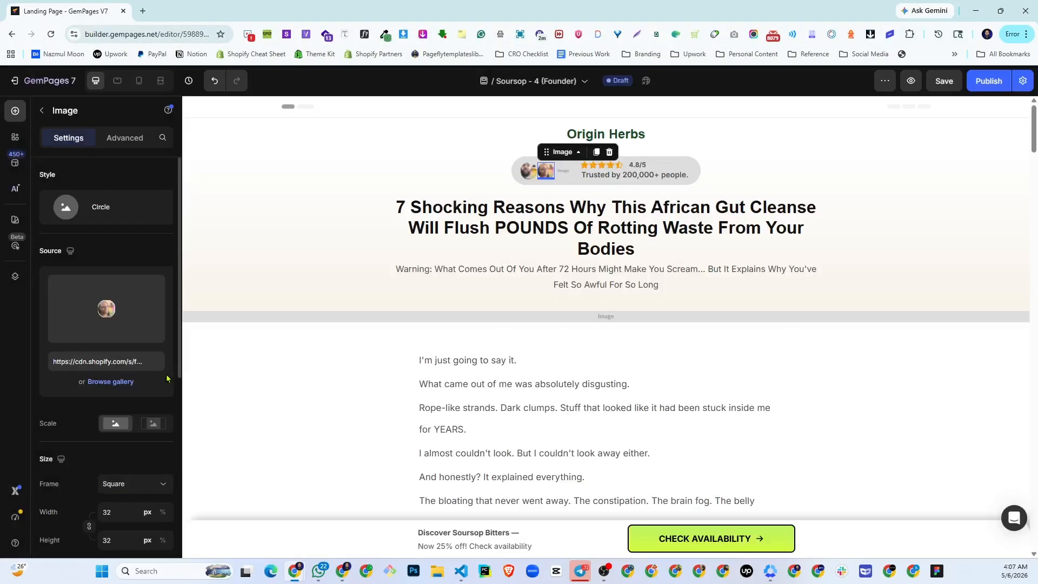
# - Replace the third avatar placeholder in the rating badge with the remaining unused circular portrait from the gallery
pyautogui.click(563, 171)
pyautogui.click(111, 382)
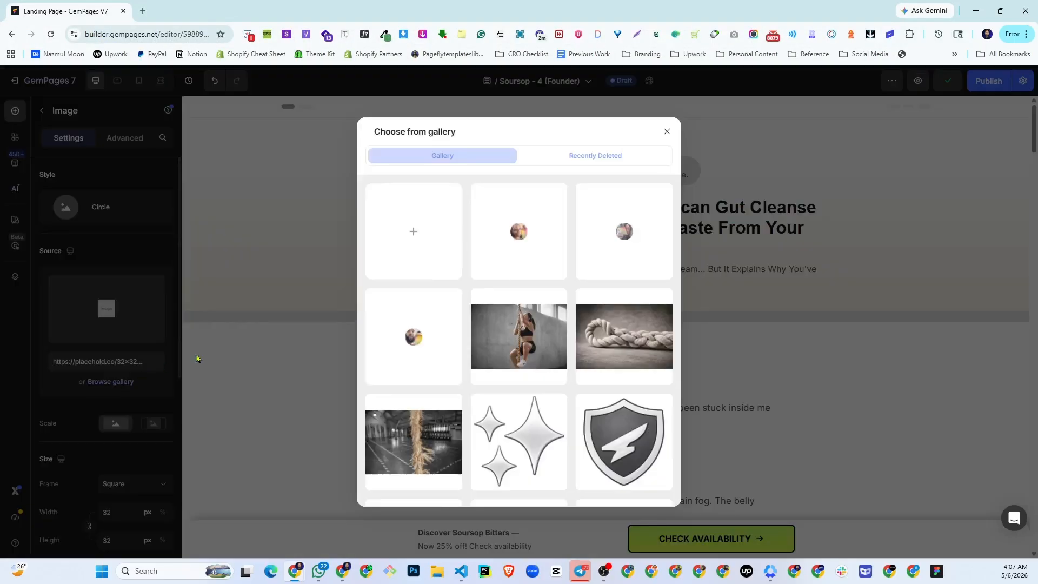
pyautogui.click(620, 243)
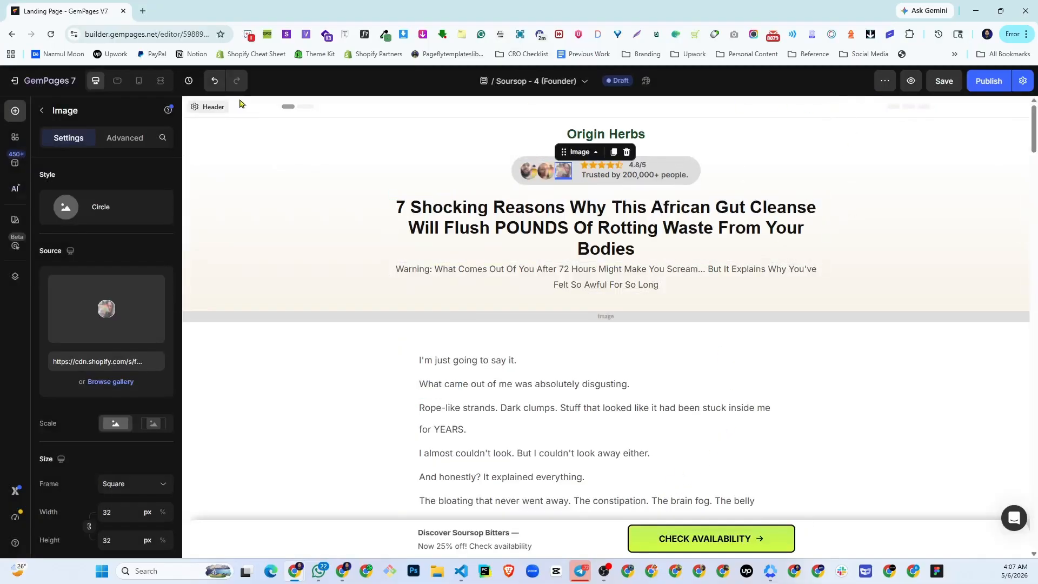
# - Examine the page in the mobile layout from the header through the reason sections, and return to the header in the desktop layout
pyautogui.click(139, 81)
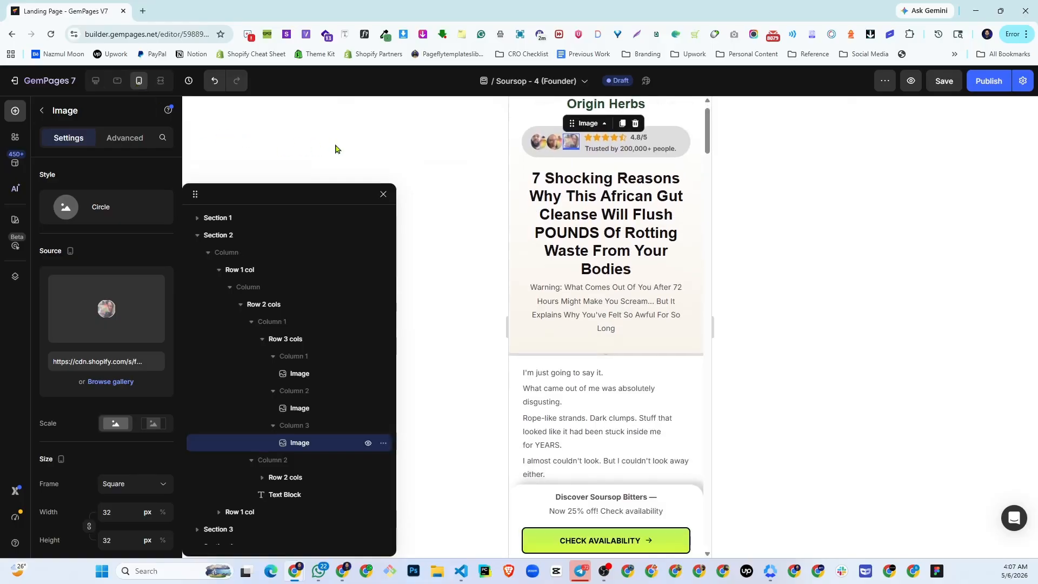
pyautogui.click(383, 194)
pyautogui.scroll(-10, 608, 247)
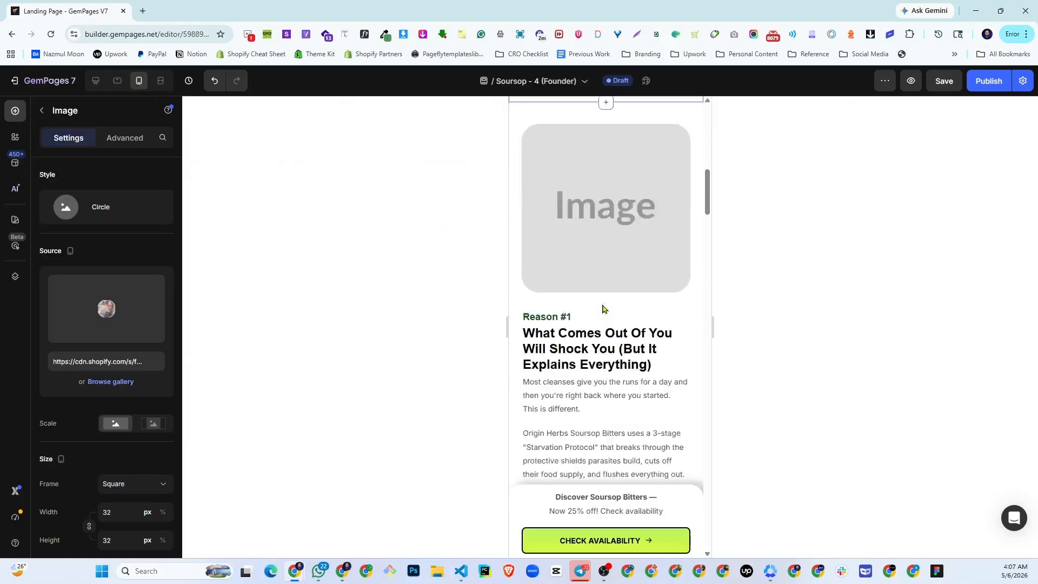
pyautogui.scroll(-4, 602, 308)
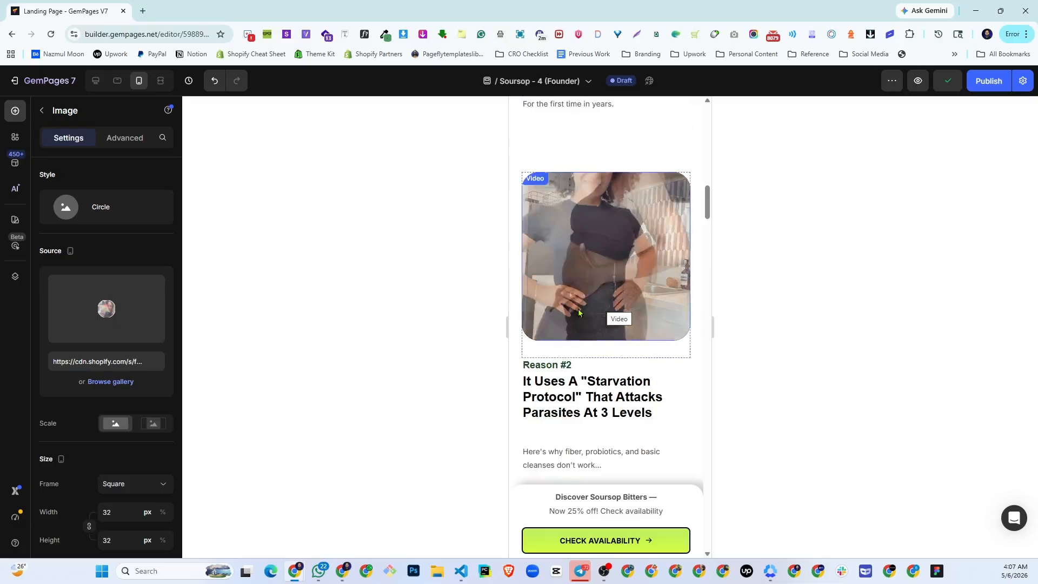
pyautogui.scroll(-10, 600, 313)
pyautogui.scroll(-20, 594, 319)
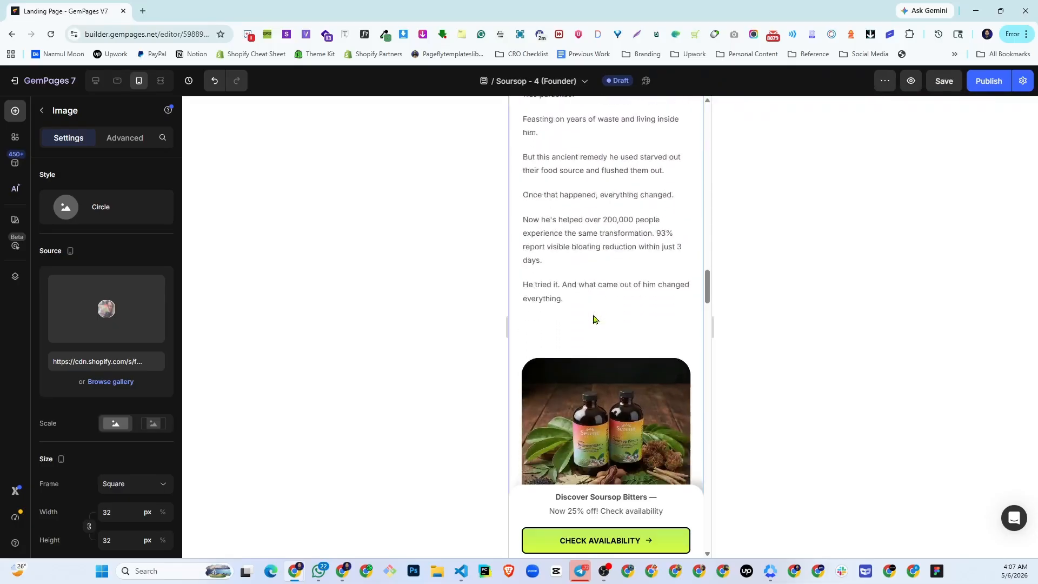
pyautogui.scroll(-10, 595, 325)
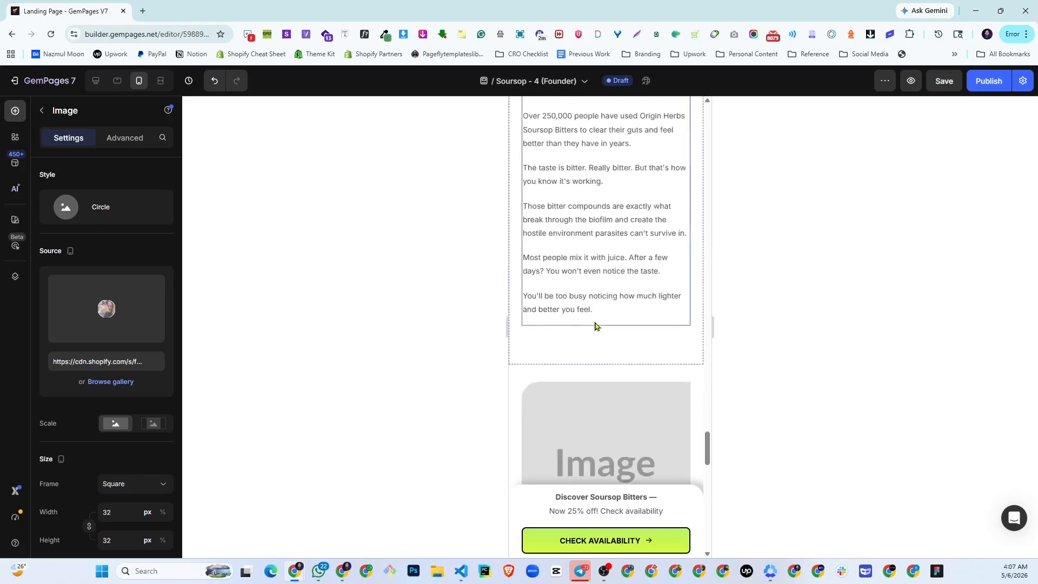
pyautogui.scroll(5, 594, 325)
pyautogui.click(96, 80)
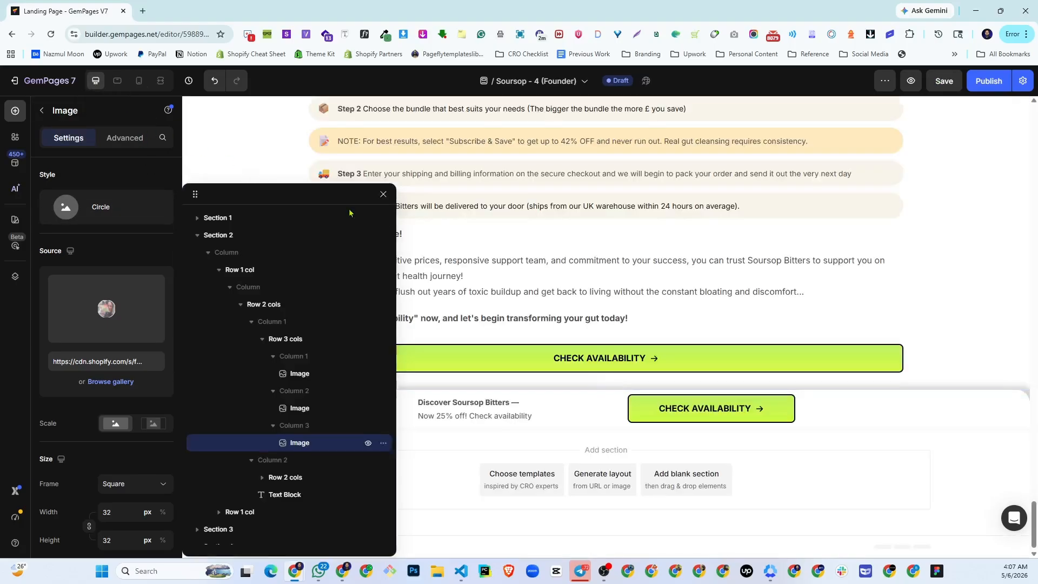
pyautogui.click(383, 194)
pyautogui.scroll(15, 483, 234)
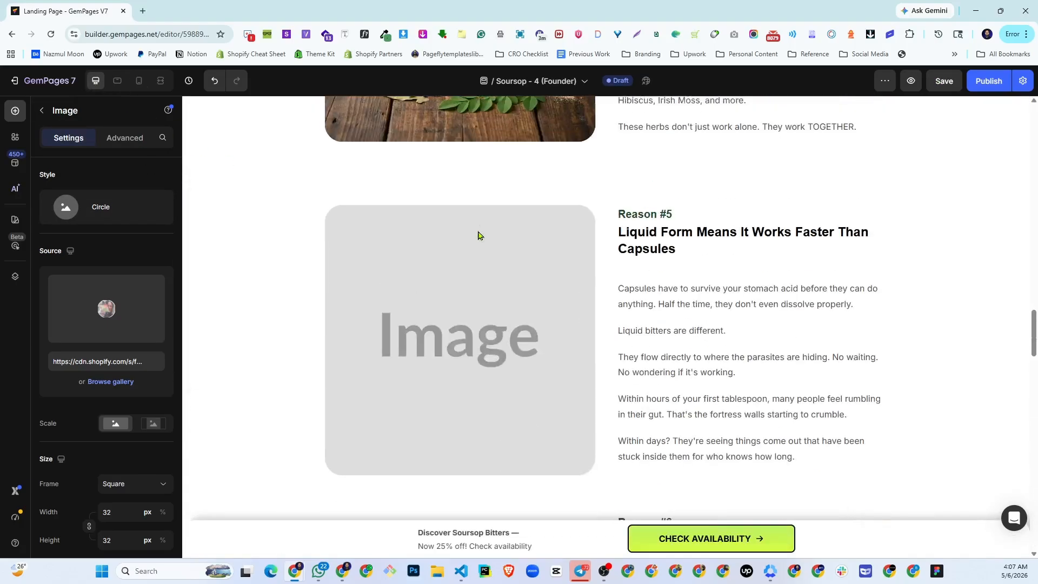
pyautogui.scroll(12, 487, 233)
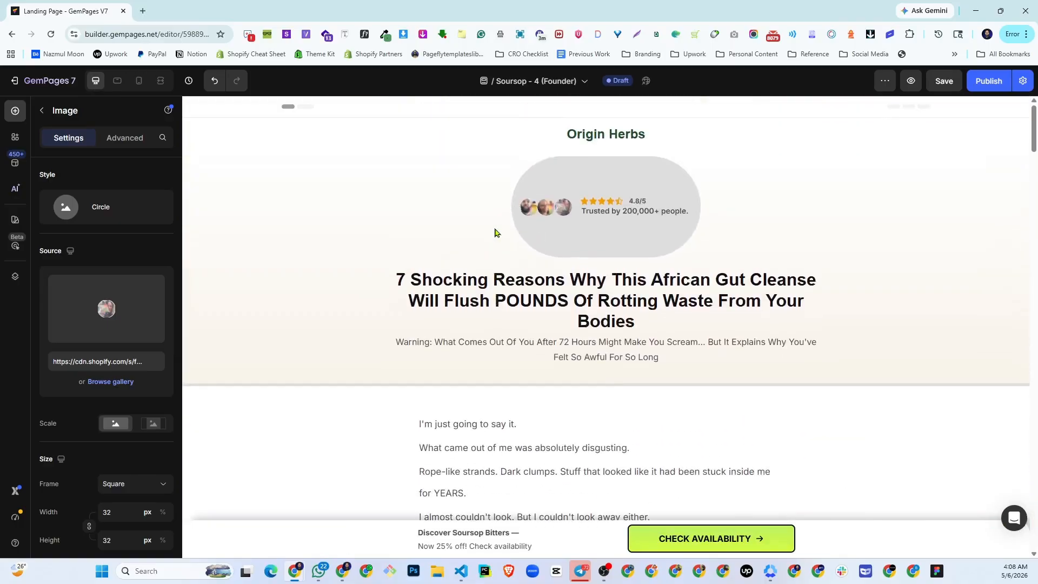
pyautogui.click(521, 211)
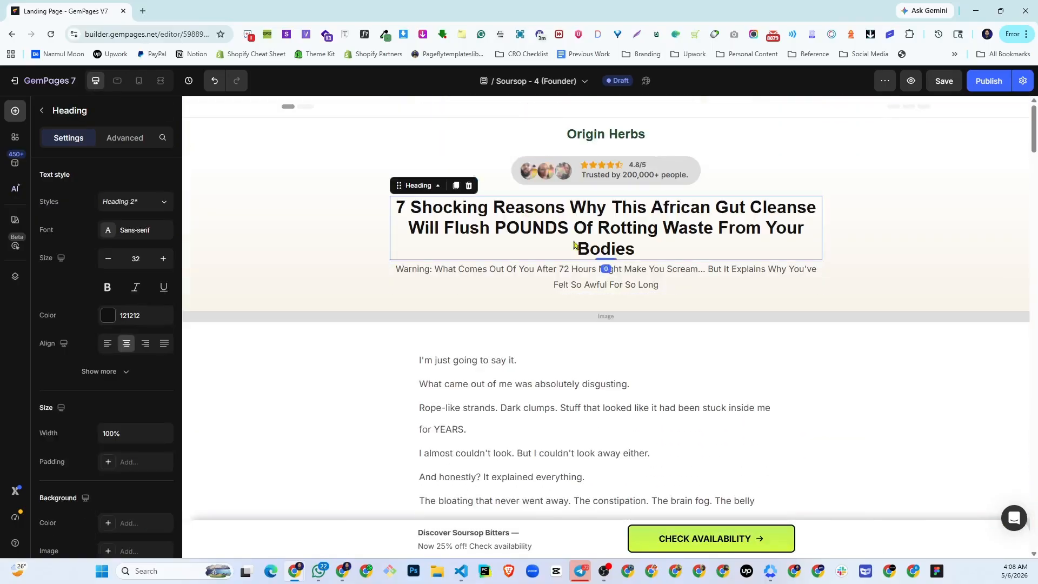
pyautogui.click(501, 318)
pyautogui.click(500, 320)
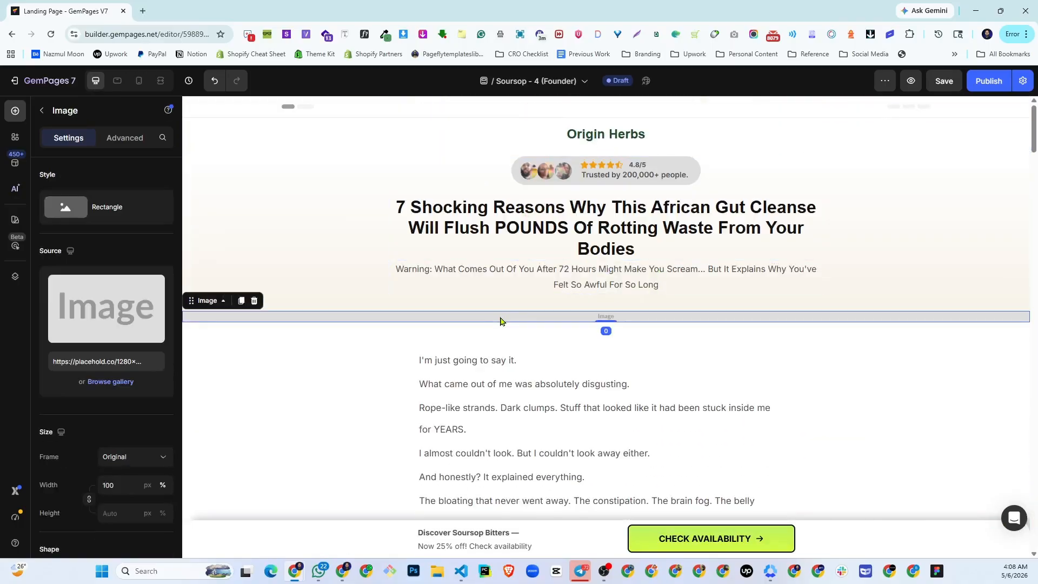
pyautogui.click(114, 306)
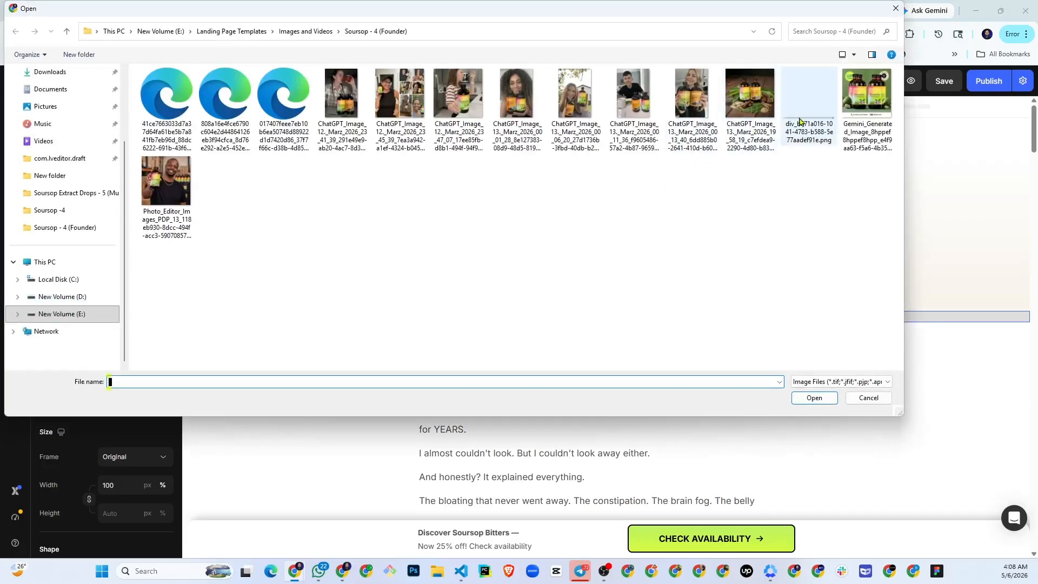
pyautogui.doubleClick(799, 120)
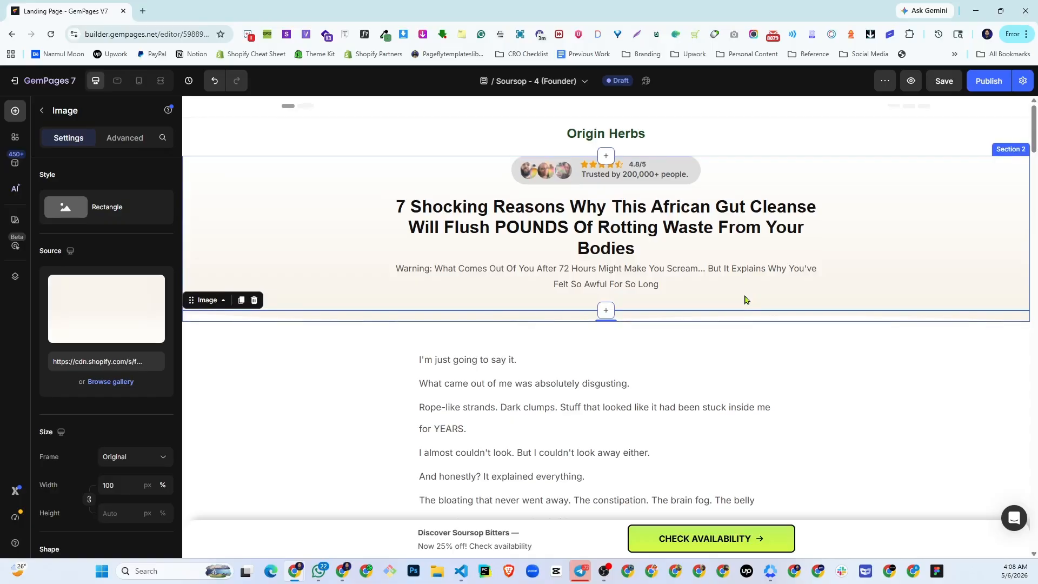
# - Select the Reason #1 image placeholder and check which photo the live Origin Herbs page uses in that section
pyautogui.scroll(-10, 745, 300)
pyautogui.click(505, 315)
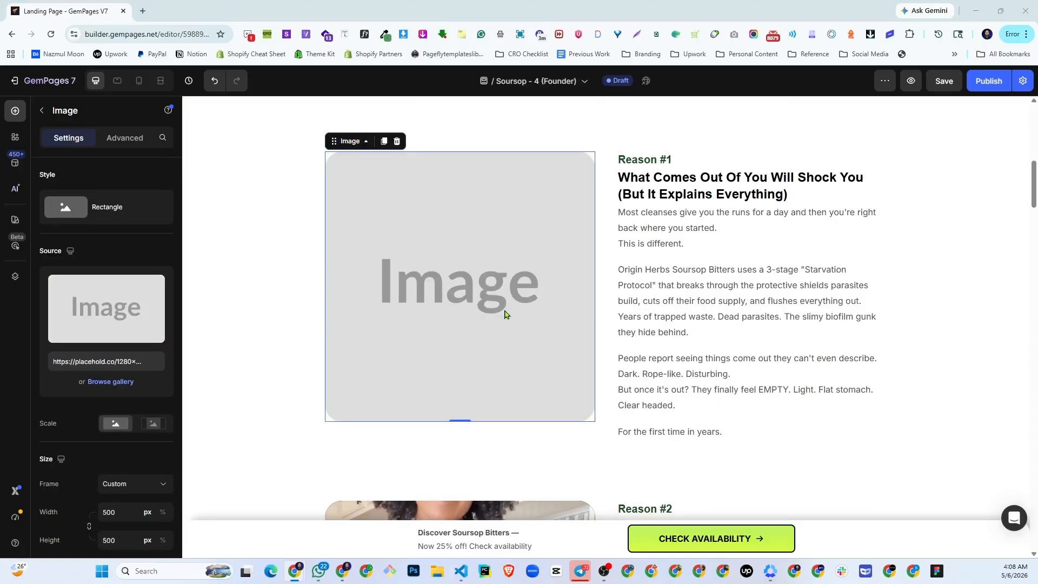
pyautogui.hotkey('alt', 'Tab')
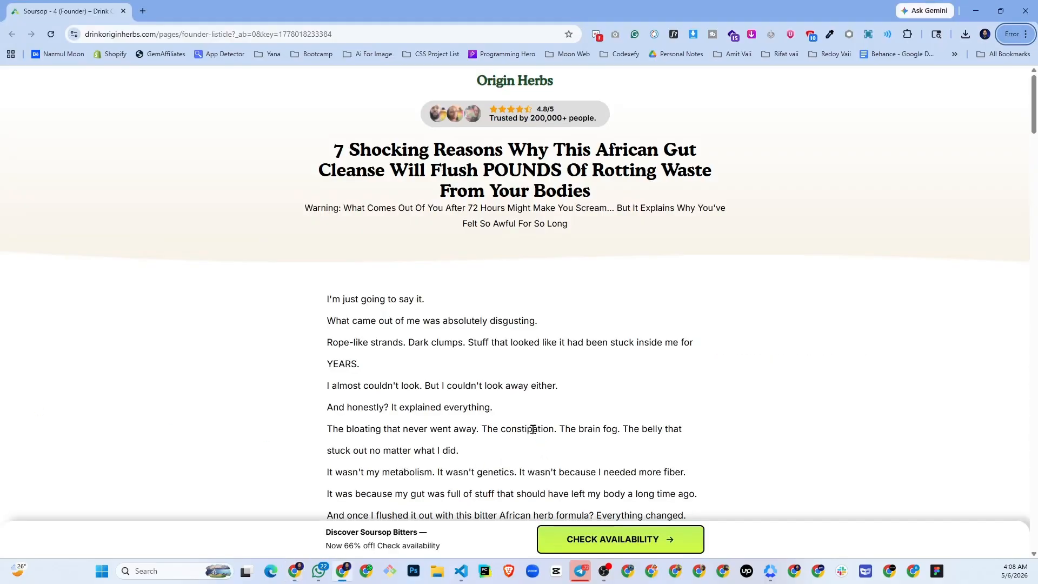
pyautogui.scroll(-10, 533, 428)
pyautogui.scroll(4, 432, 406)
pyautogui.scroll(-2, 366, 380)
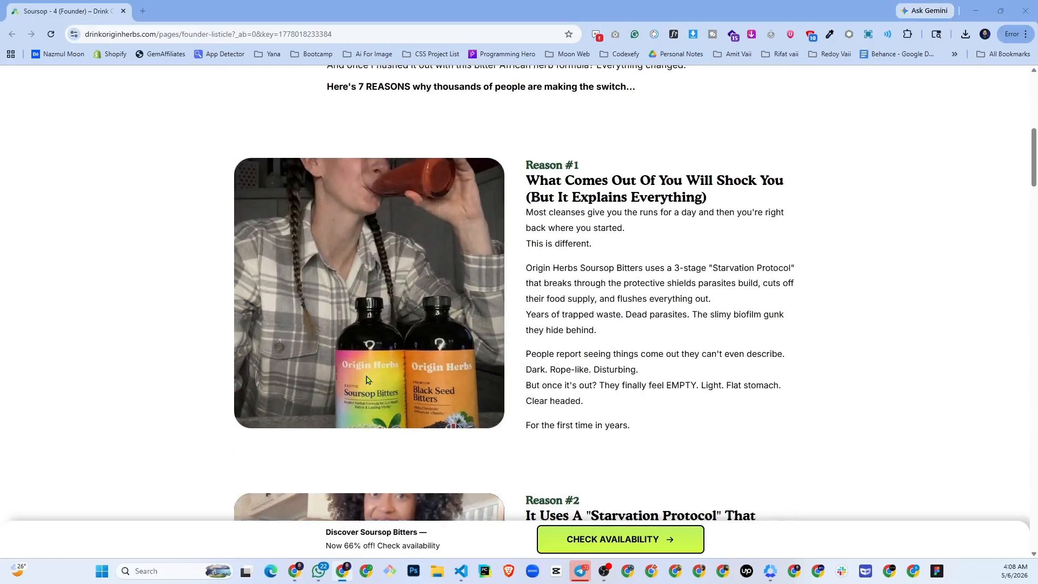
pyautogui.hotkey('alt', 'Tab')
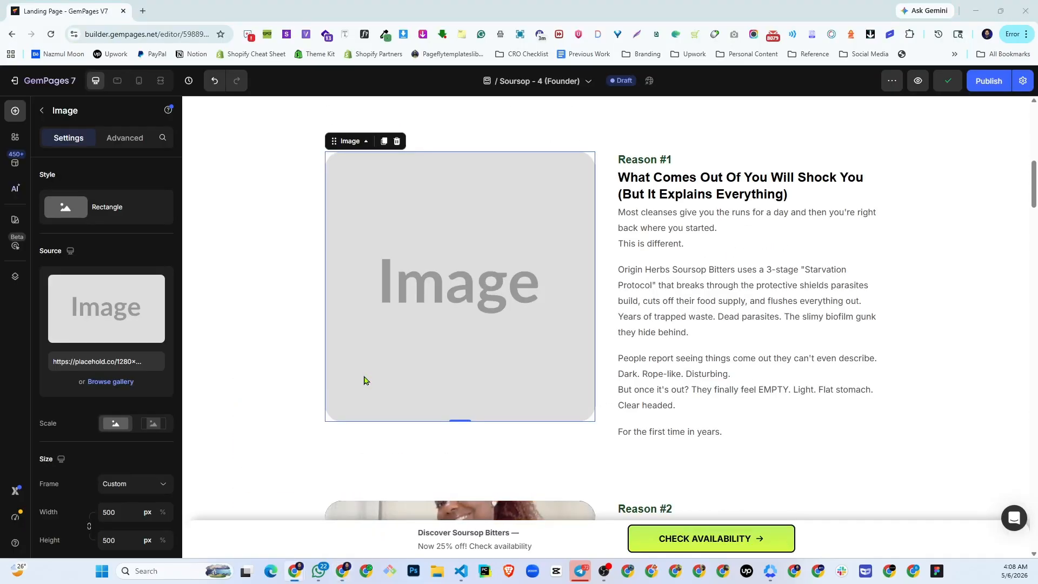
# - Upload the ChatGPT_Image_12._Marz_2026_23_41_39 photo from the Soursop - 4 (Founder) folder into the Reason #1 image placeholder
pyautogui.moveTo(93, 328)
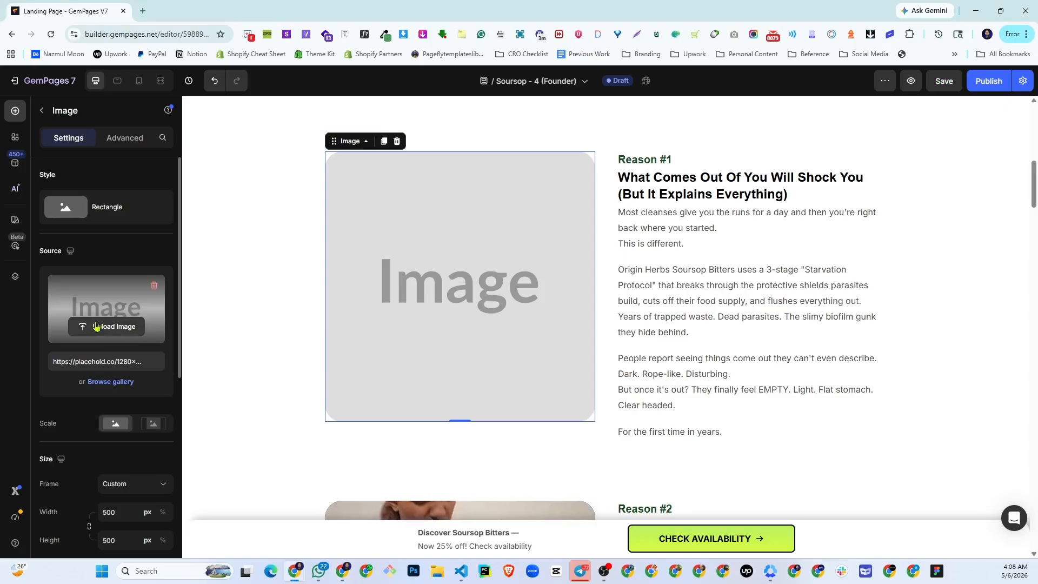
pyautogui.click(128, 327)
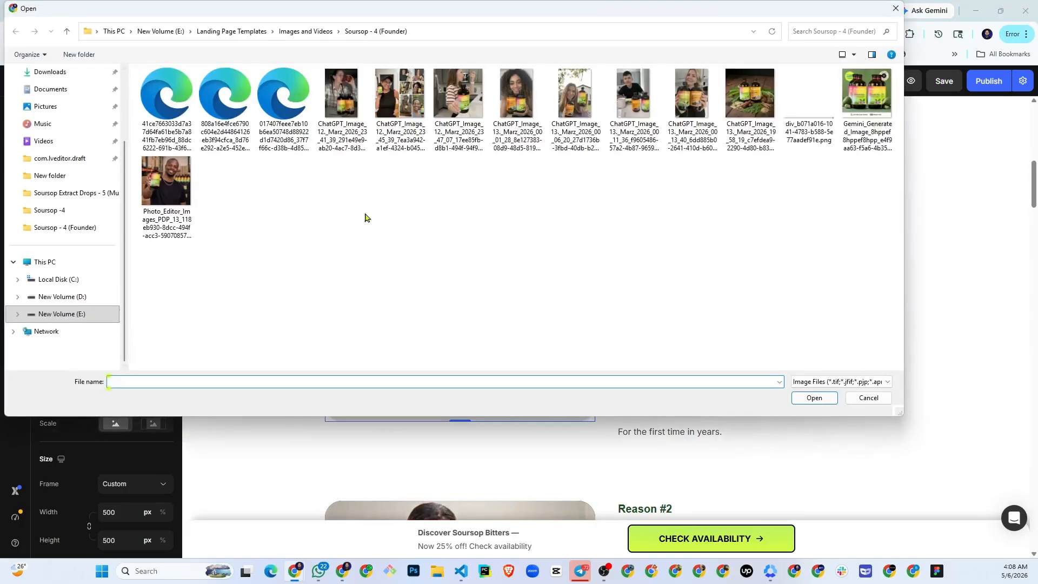
pyautogui.click(349, 89)
pyautogui.doubleClick(349, 90)
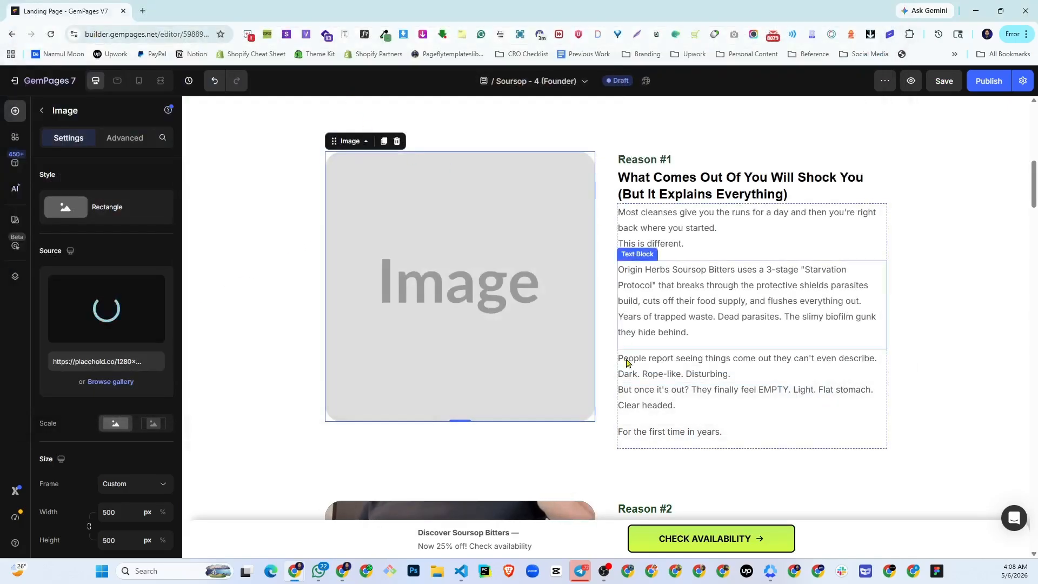
pyautogui.scroll(-10, 646, 367)
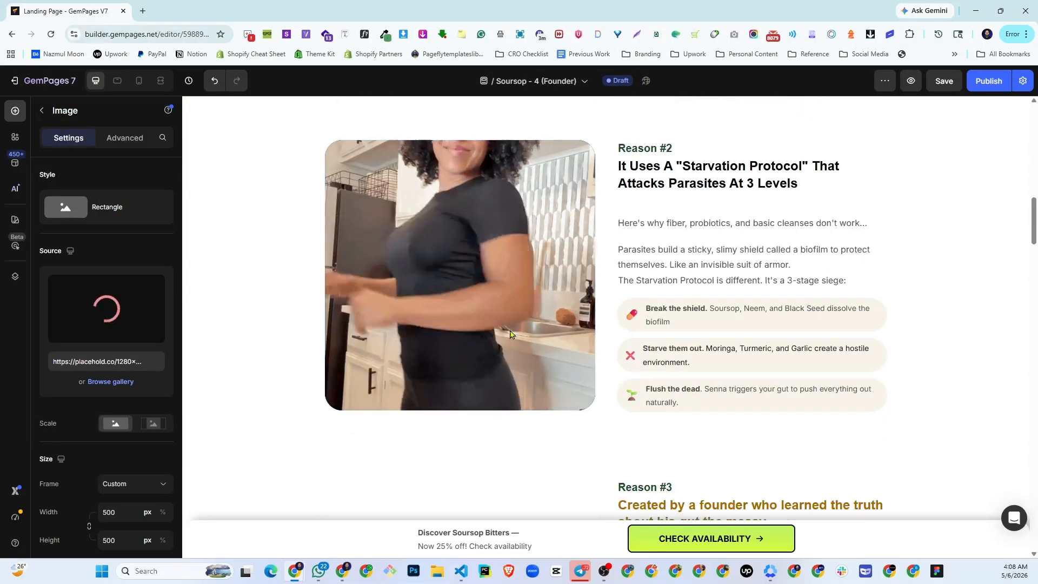
# - Check the Reason #3 founder photo on the live Origin Herbs page and upload the matching Photo_Editor_Images_PDP_13 file into the Reason #3 placeholder
pyautogui.scroll(-3, 584, 440)
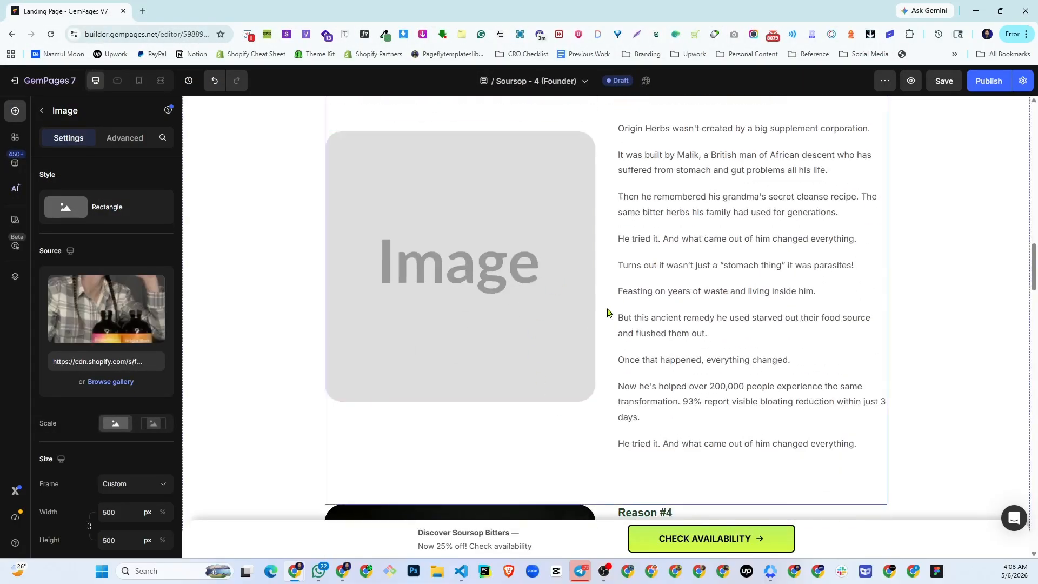
pyautogui.scroll(1, 608, 313)
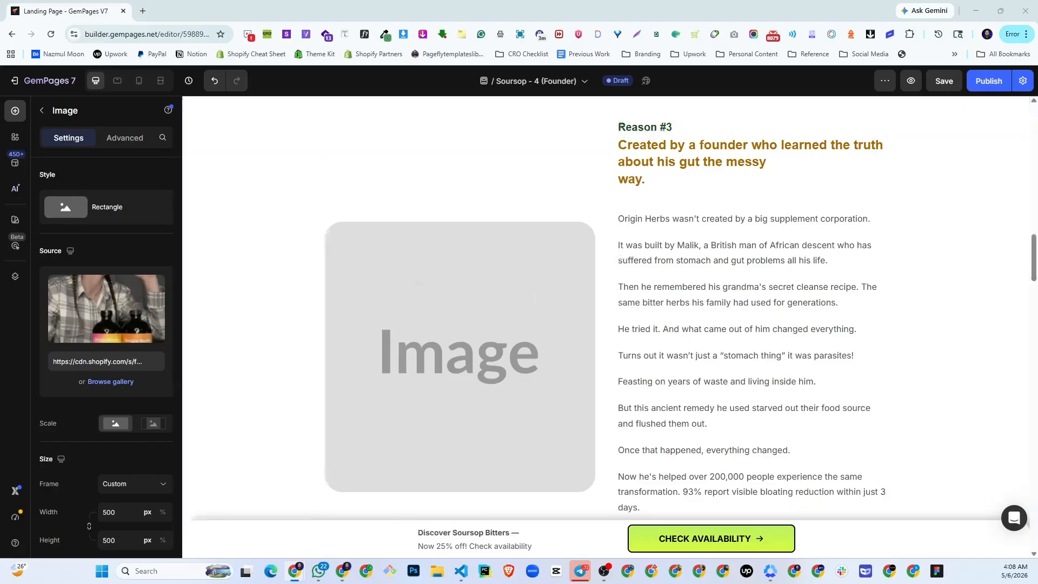
pyautogui.hotkey('alt', 'Tab')
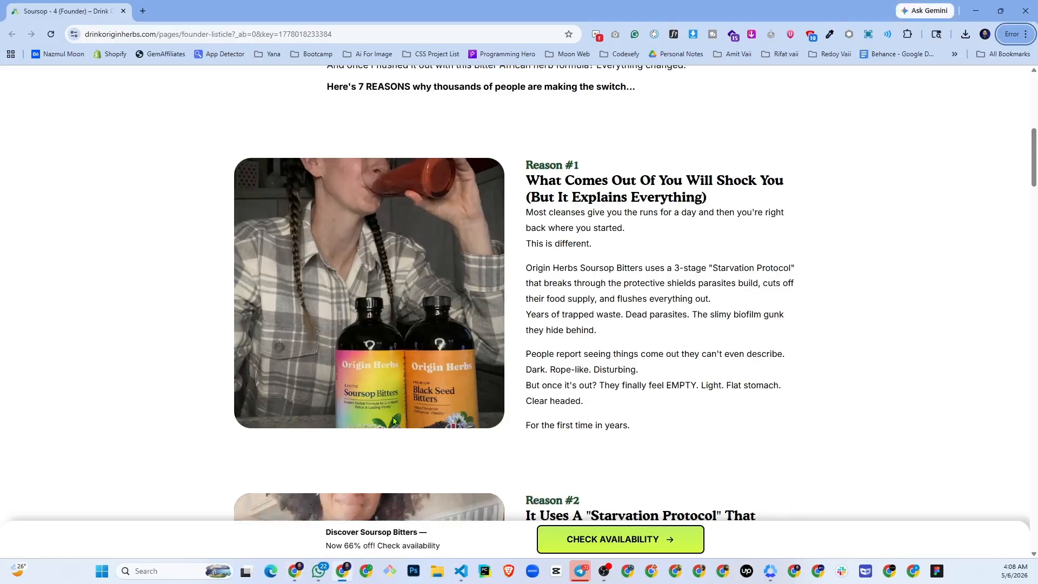
pyautogui.scroll(-3, 487, 415)
pyautogui.scroll(-10, 487, 415)
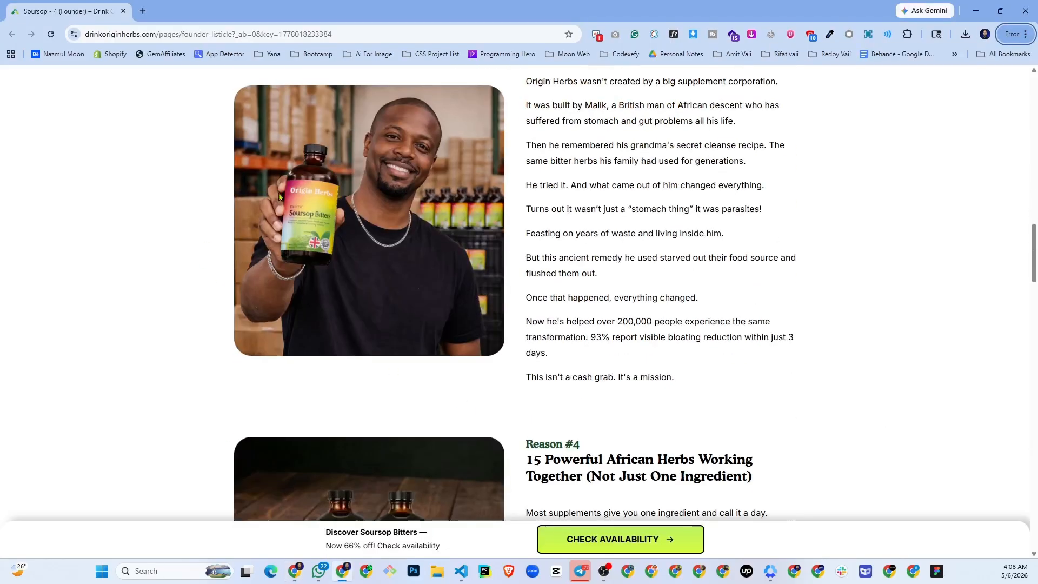
pyautogui.hotkey('alt', 'Tab')
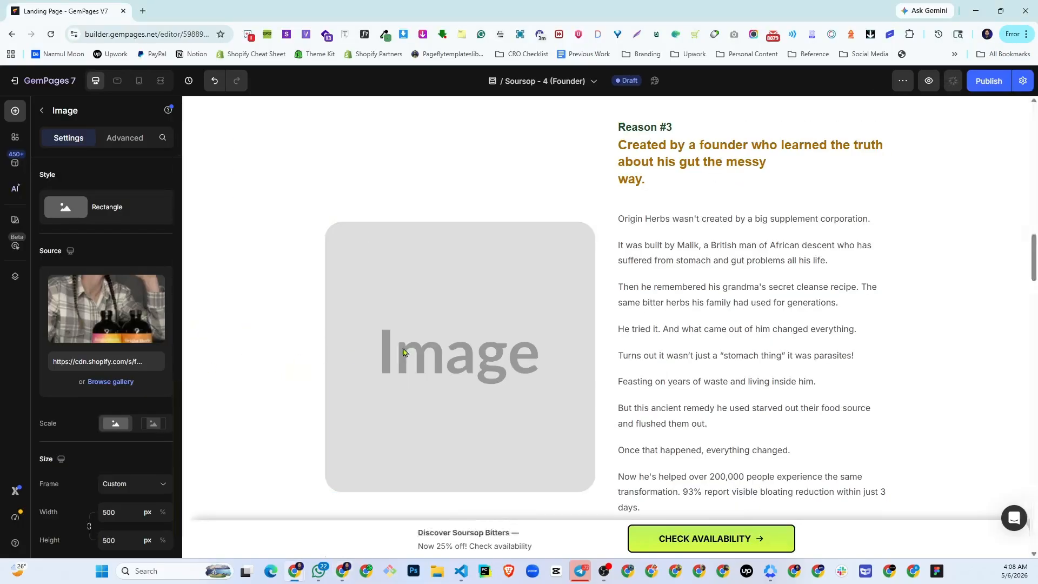
pyautogui.click(405, 353)
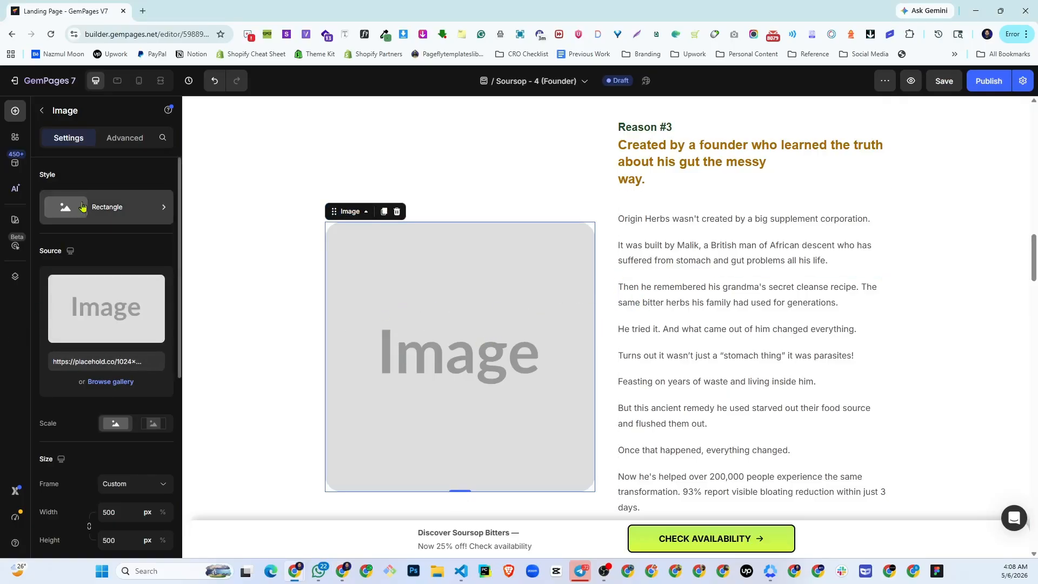
pyautogui.scroll(-3, 90, 387)
pyautogui.scroll(3, 103, 336)
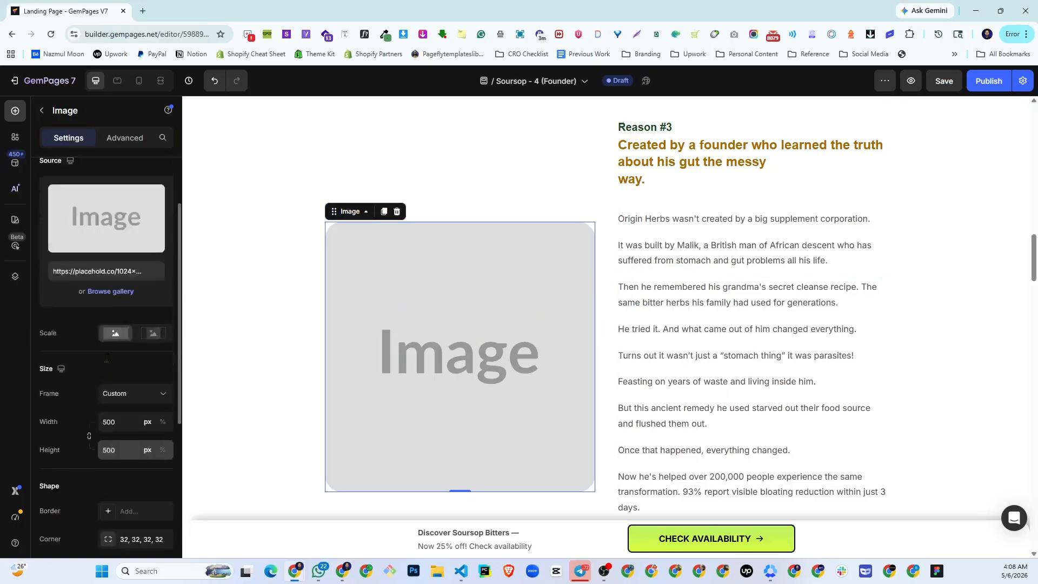
pyautogui.click(110, 326)
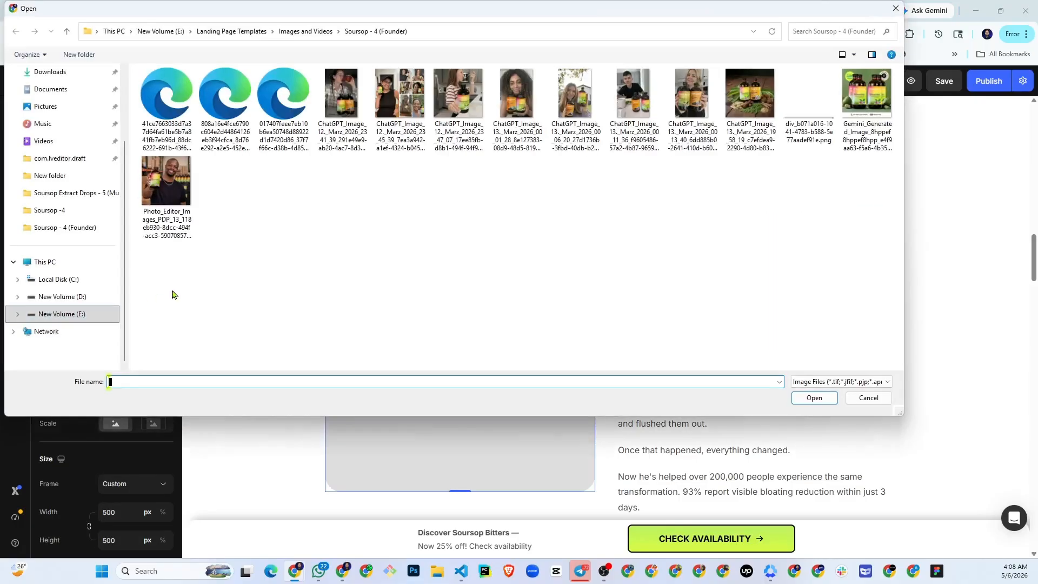
pyautogui.doubleClick(166, 181)
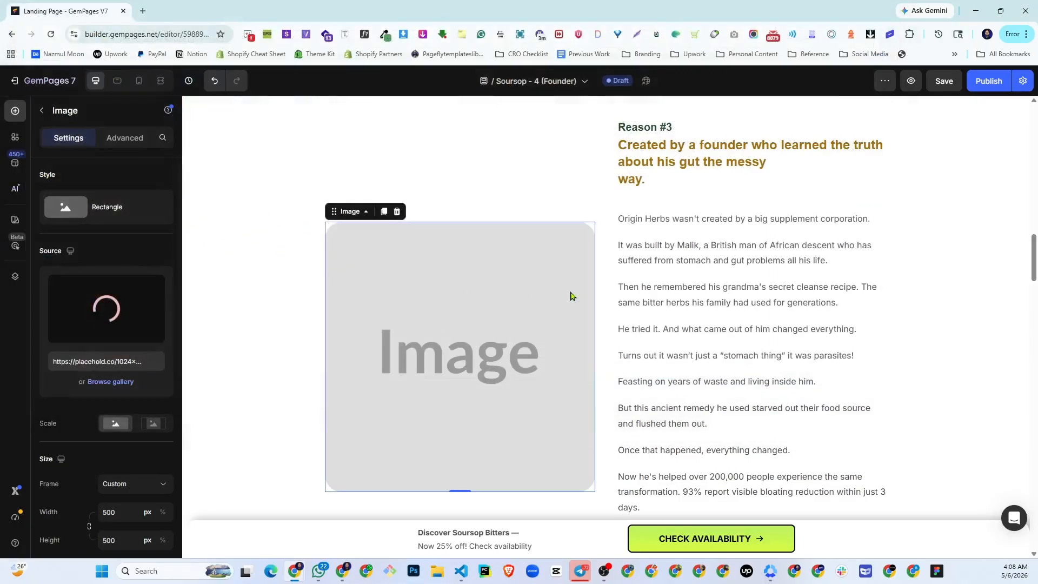
# - Replace the Reason #5 image placeholder with the ChatGPT_Image_12._Marz_2026_23_45_39 customer collage, matching the live page's Reason #5 section
pyautogui.scroll(-6, 644, 303)
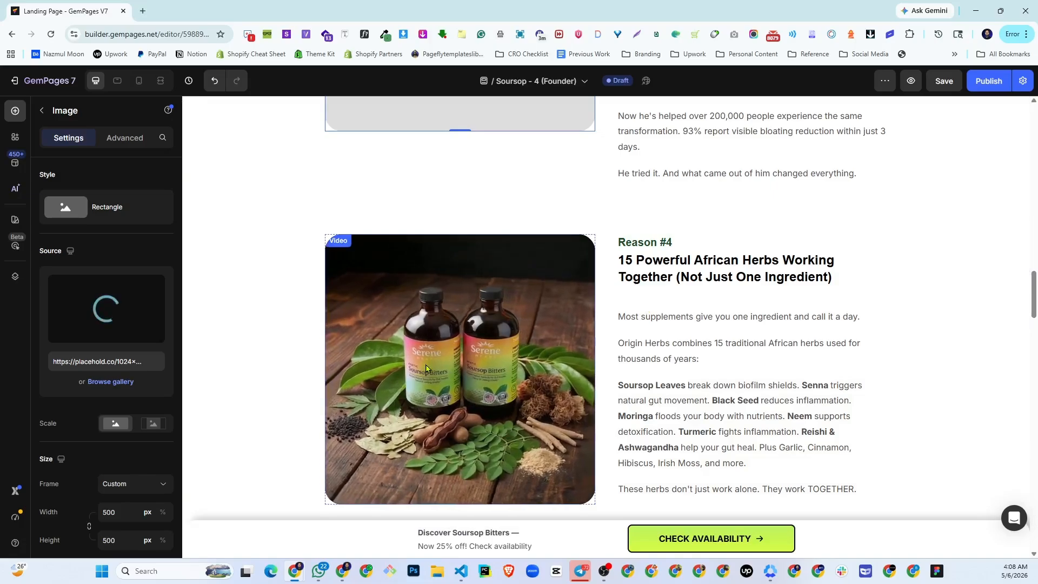
pyautogui.scroll(-3, 520, 257)
pyautogui.scroll(2, 520, 271)
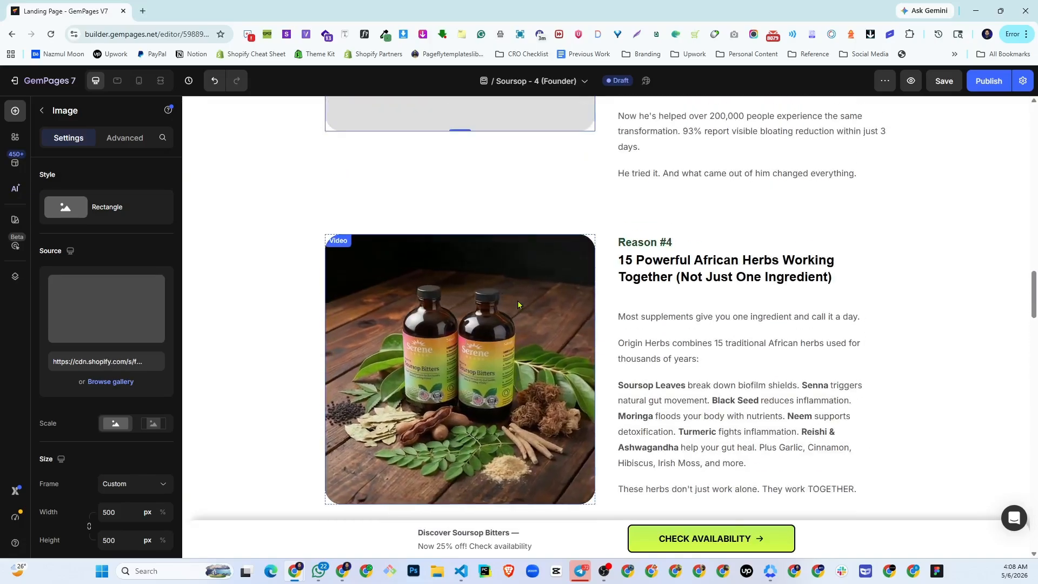
pyautogui.scroll(-3, 520, 305)
pyautogui.scroll(-3, 519, 305)
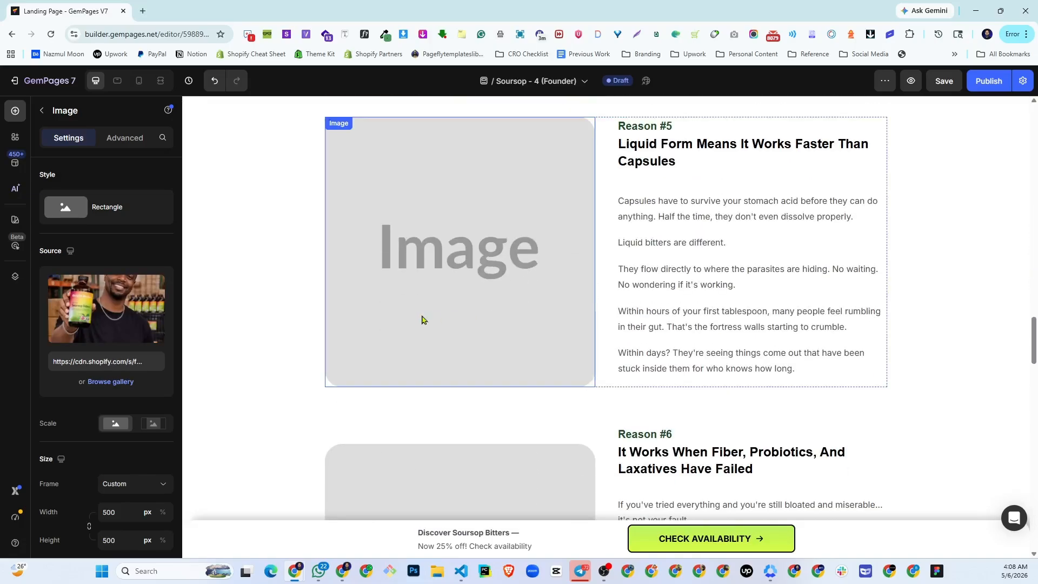
pyautogui.click(487, 275)
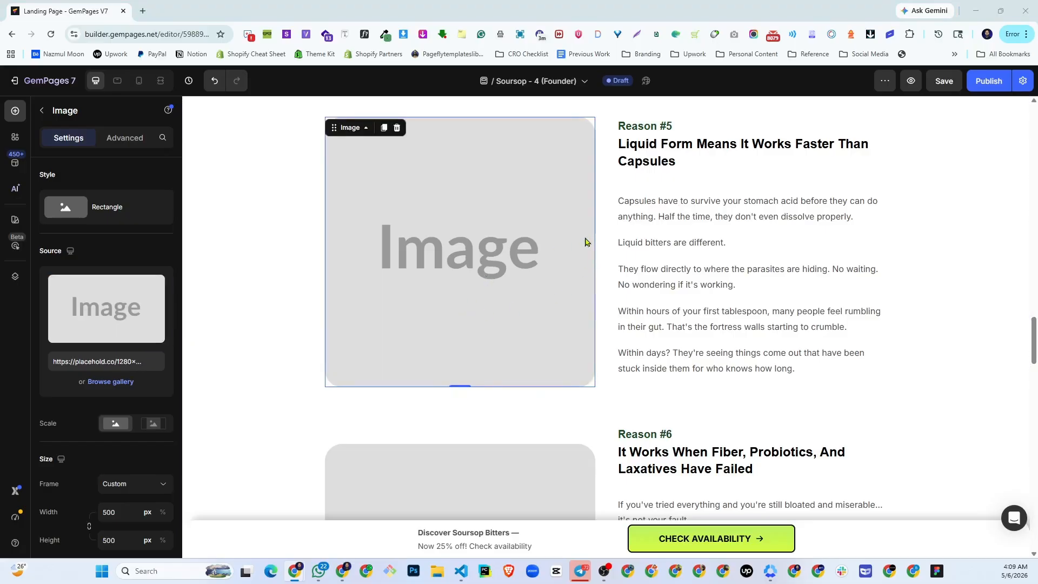
pyautogui.hotkey('alt', 'Tab')
pyautogui.scroll(-10, 541, 276)
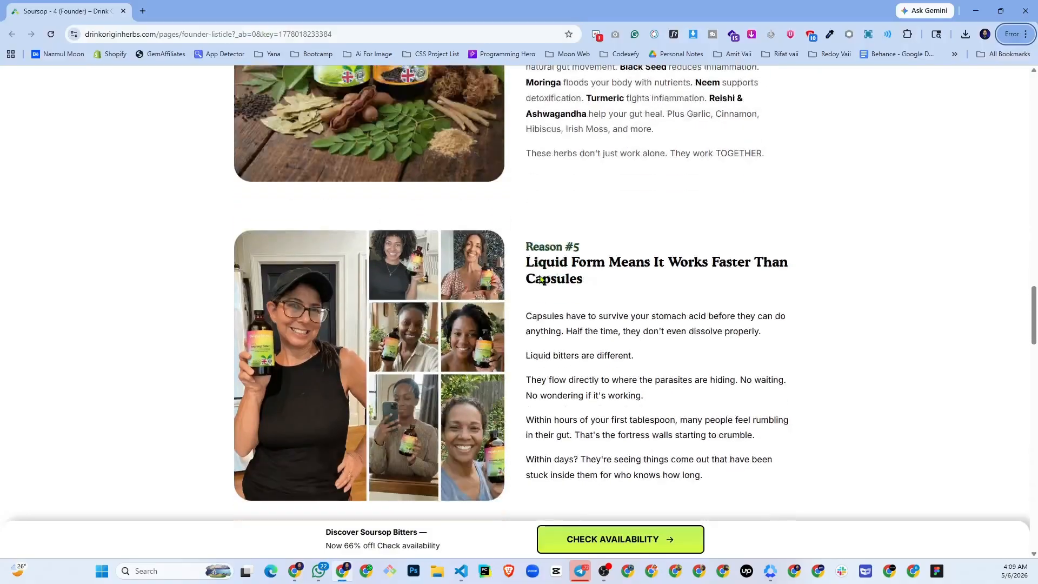
pyautogui.scroll(-2, 540, 279)
pyautogui.hotkey('alt', 'Tab')
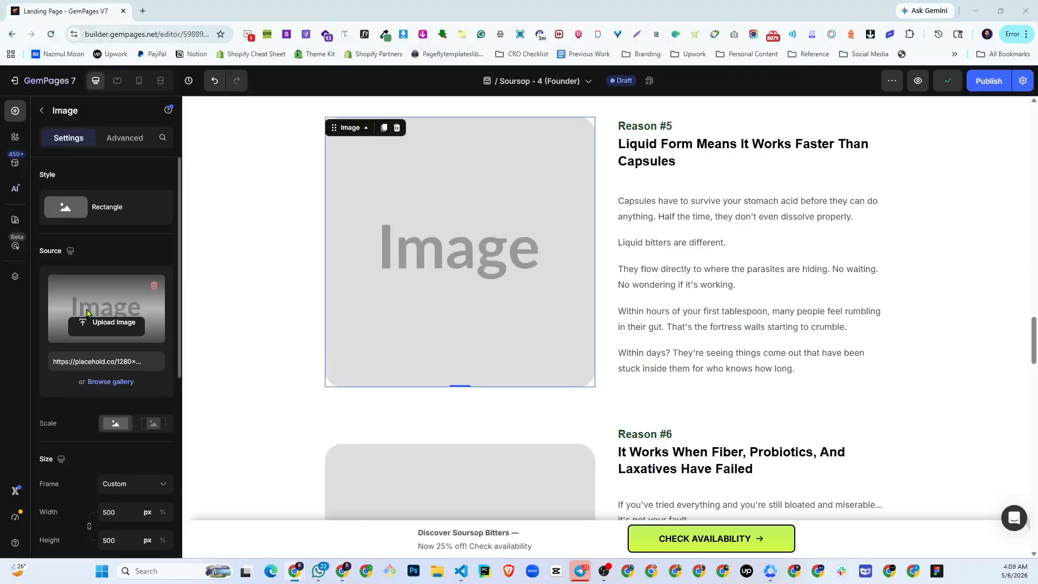
pyautogui.click(86, 313)
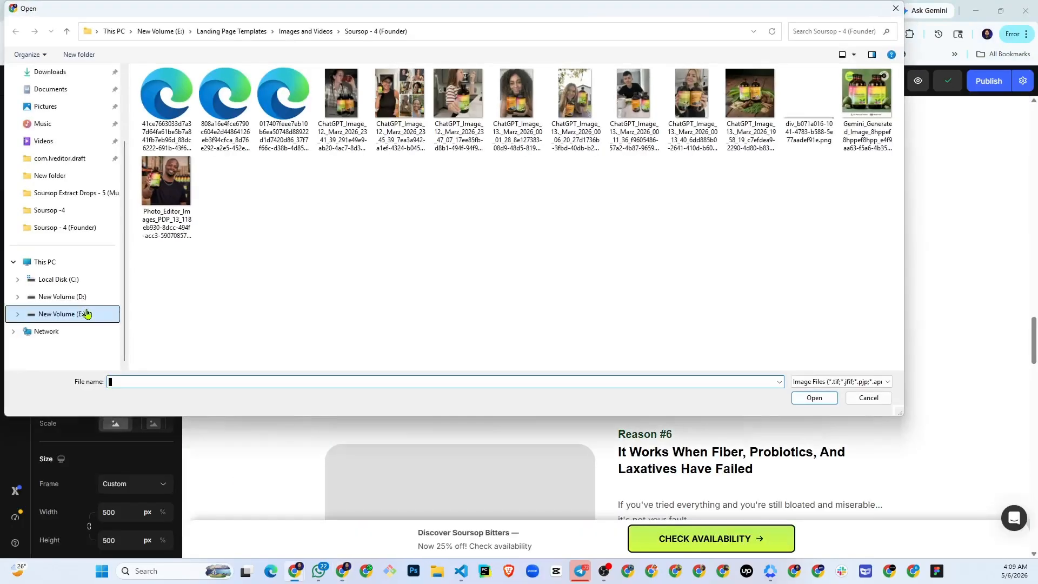
pyautogui.doubleClick(401, 95)
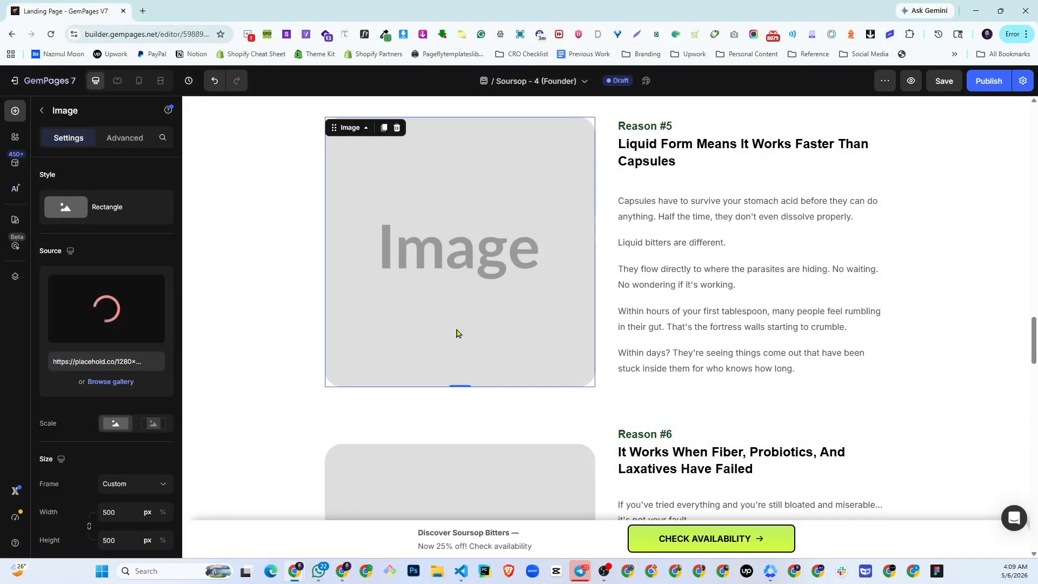
# - Replace the Reason #6 image placeholder with the ChatGPT_Image_12._Marz_2026_23_47_07 striped-shirt photo, matching the live page's Reason #6 section
pyautogui.scroll(-5, 457, 334)
pyautogui.scroll(3, 457, 333)
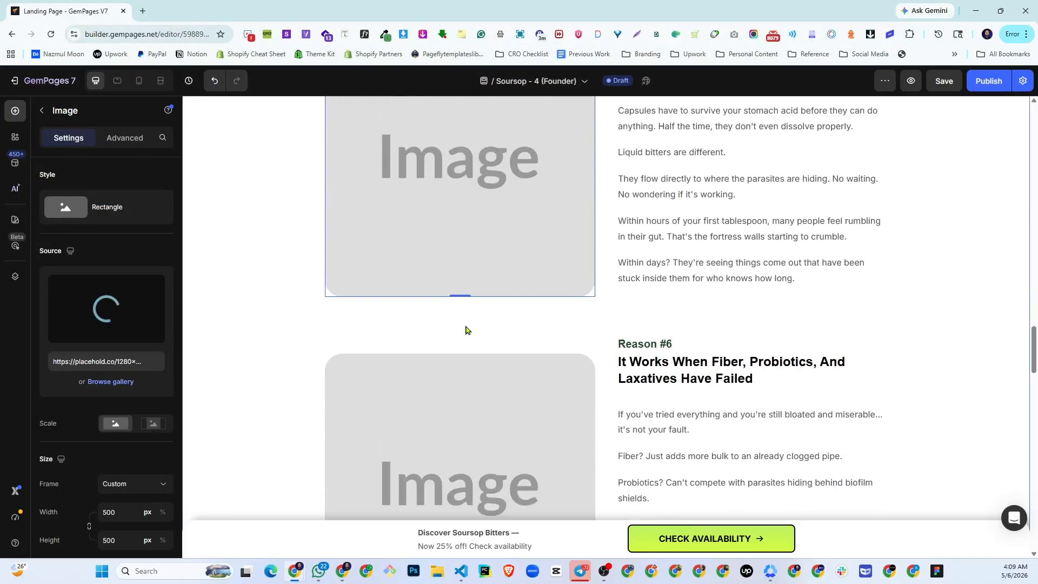
pyautogui.scroll(-3, 470, 327)
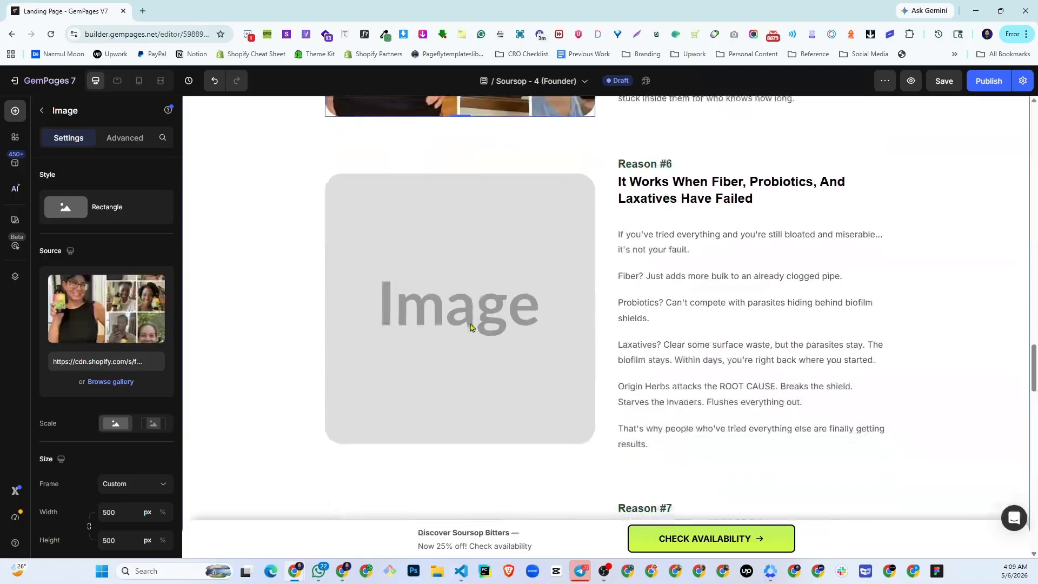
pyautogui.hotkey('alt', 'Tab')
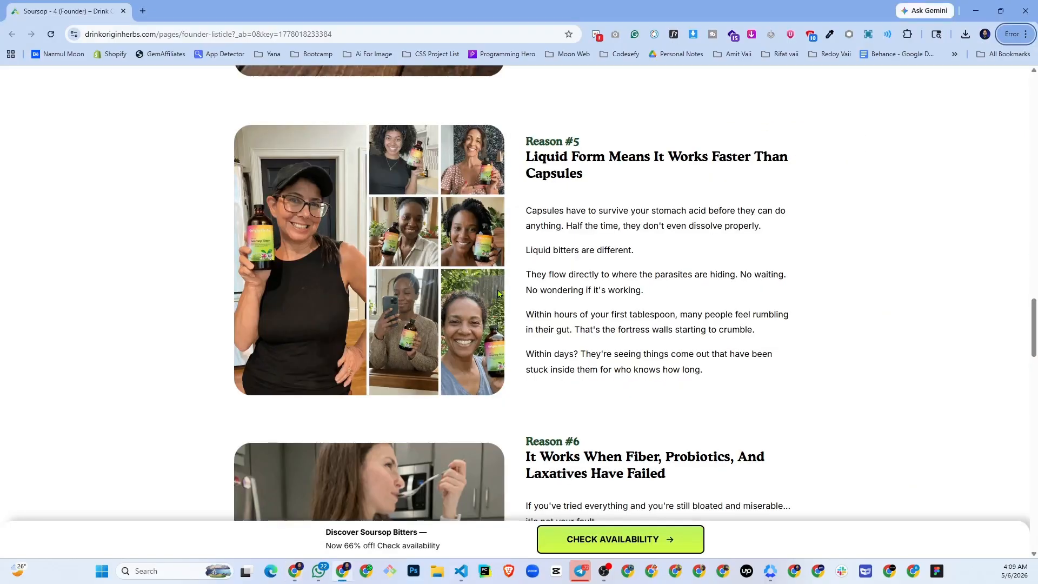
pyautogui.scroll(-5, 368, 353)
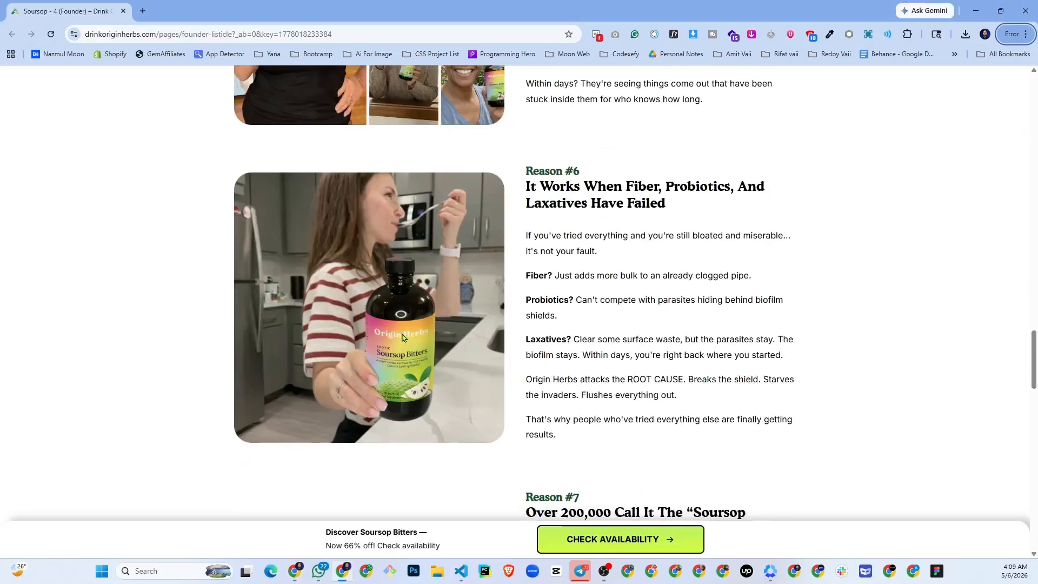
pyautogui.hotkey('alt', 'Tab')
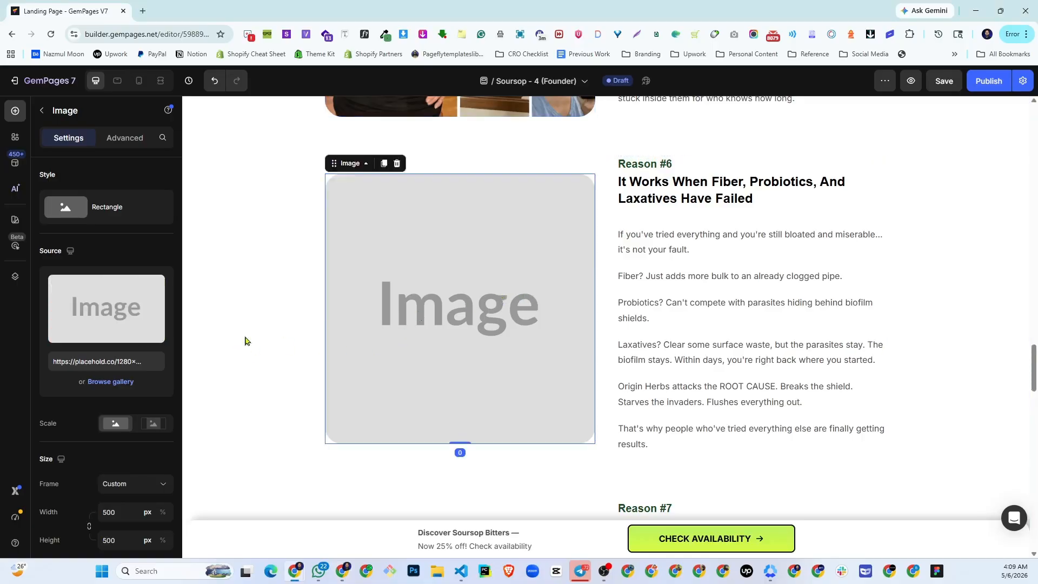
pyautogui.click(106, 319)
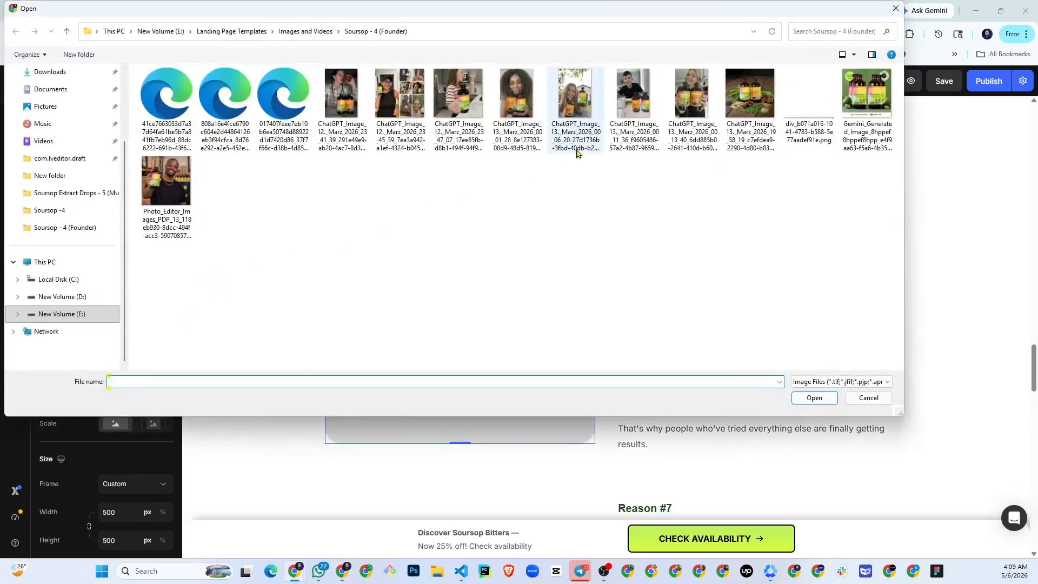
pyautogui.doubleClick(577, 153)
# - Replace the Reason #7 image placeholder with the ChatGPT_Image_13._Marz_2026_00_01_28 photo, matching the live page's Reason #7 section
pyautogui.scroll(-5, 537, 287)
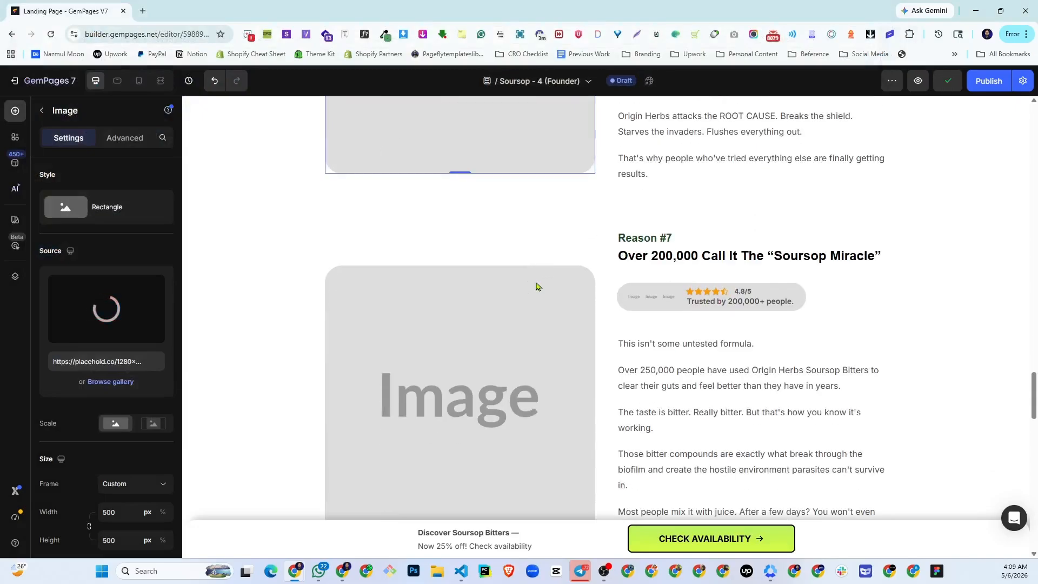
pyautogui.scroll(-2, 538, 287)
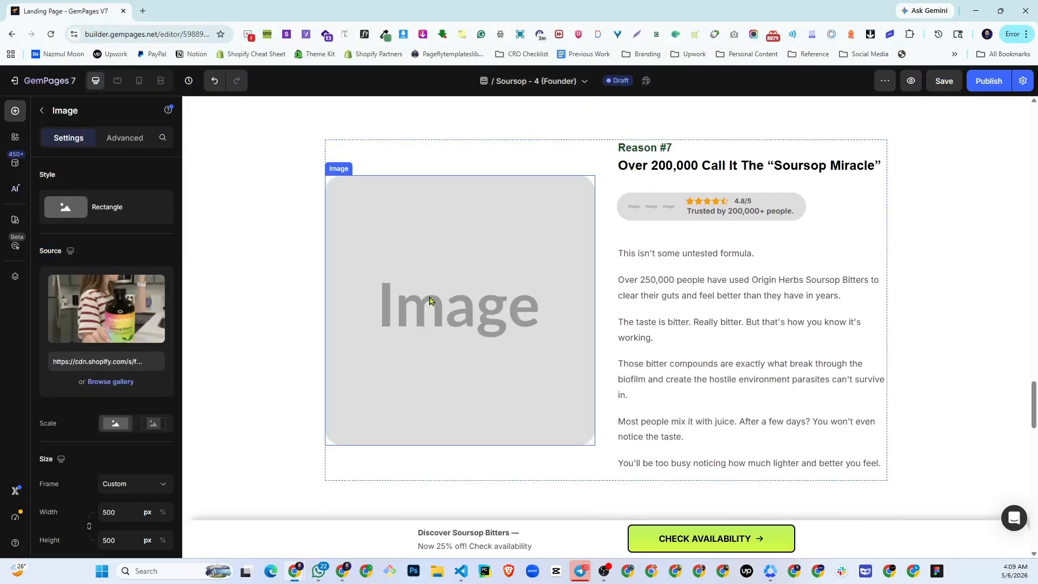
pyautogui.hotkey('alt', 'Tab')
pyautogui.scroll(-6, 450, 330)
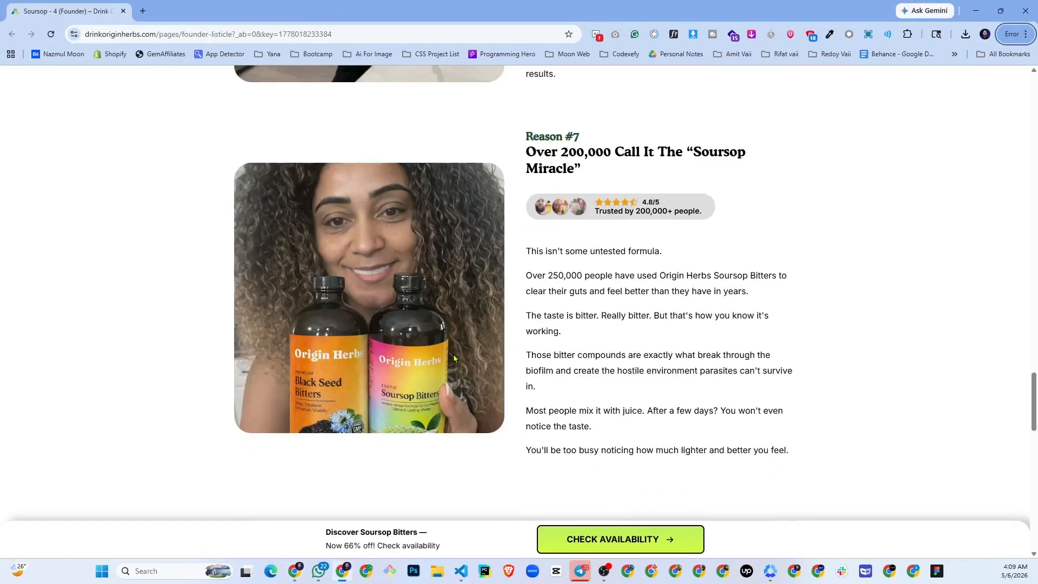
pyautogui.hotkey('alt', 'Tab')
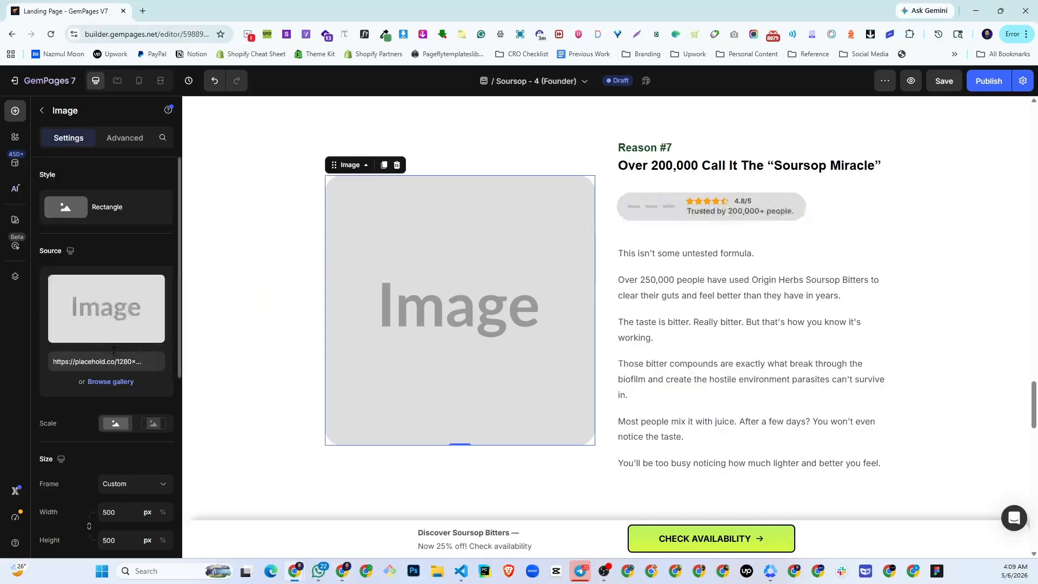
pyautogui.click(102, 326)
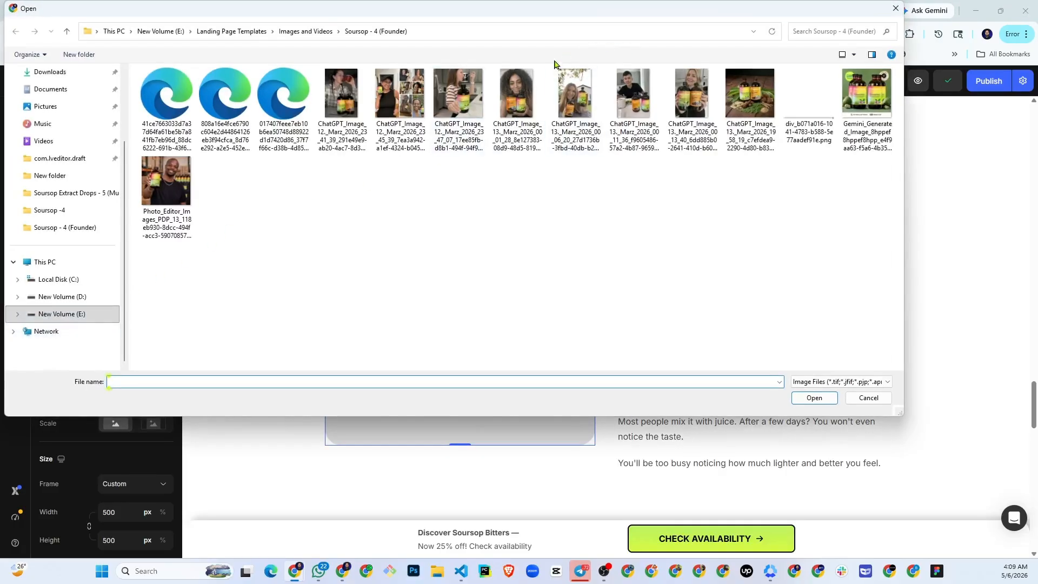
pyautogui.doubleClick(517, 93)
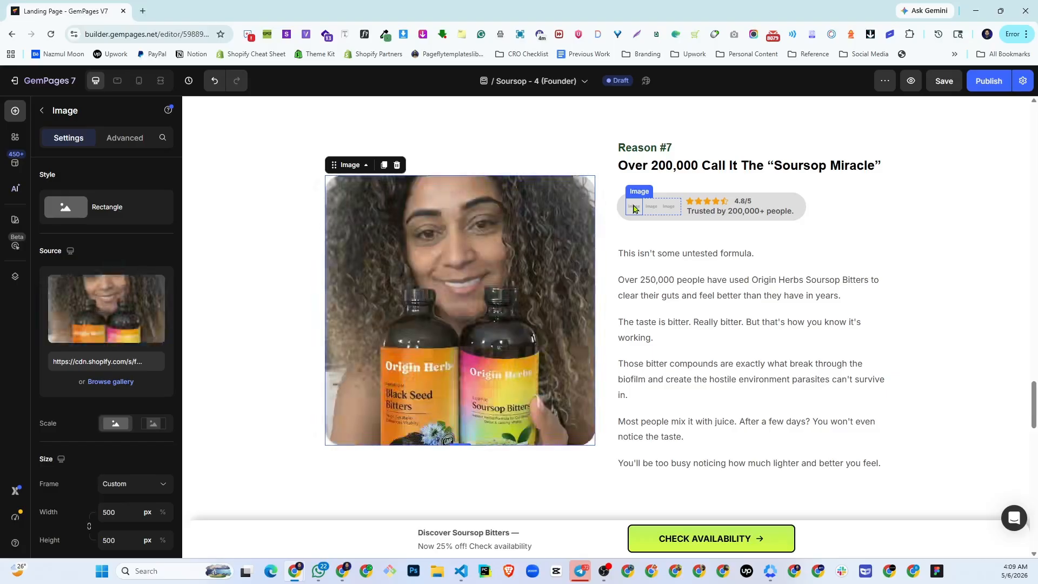
pyautogui.click(635, 209)
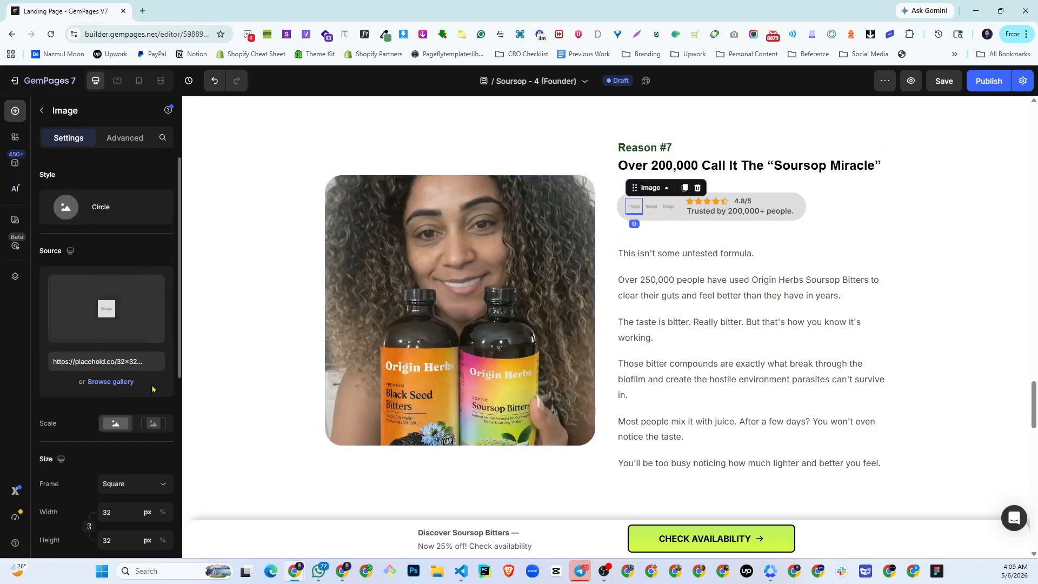
pyautogui.click(128, 383)
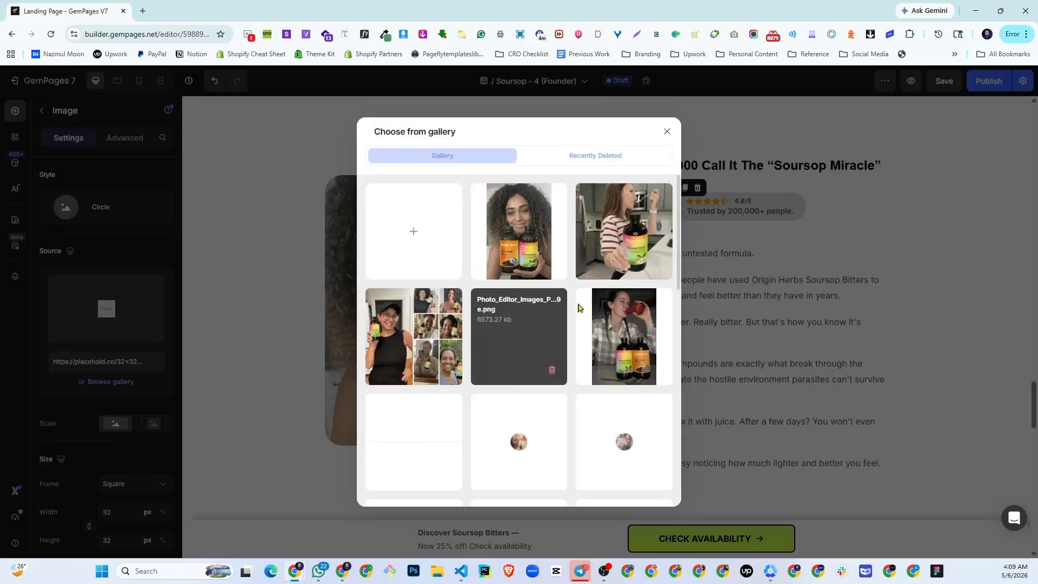
pyautogui.click(666, 131)
pyautogui.scroll(20, 665, 181)
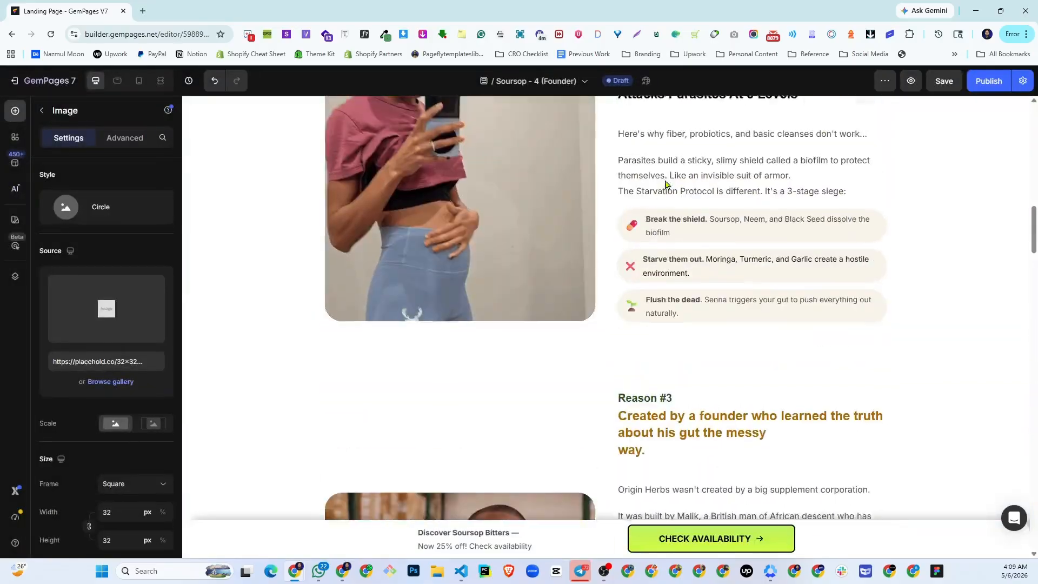
pyautogui.scroll(3, 666, 184)
pyautogui.scroll(-20, 585, 184)
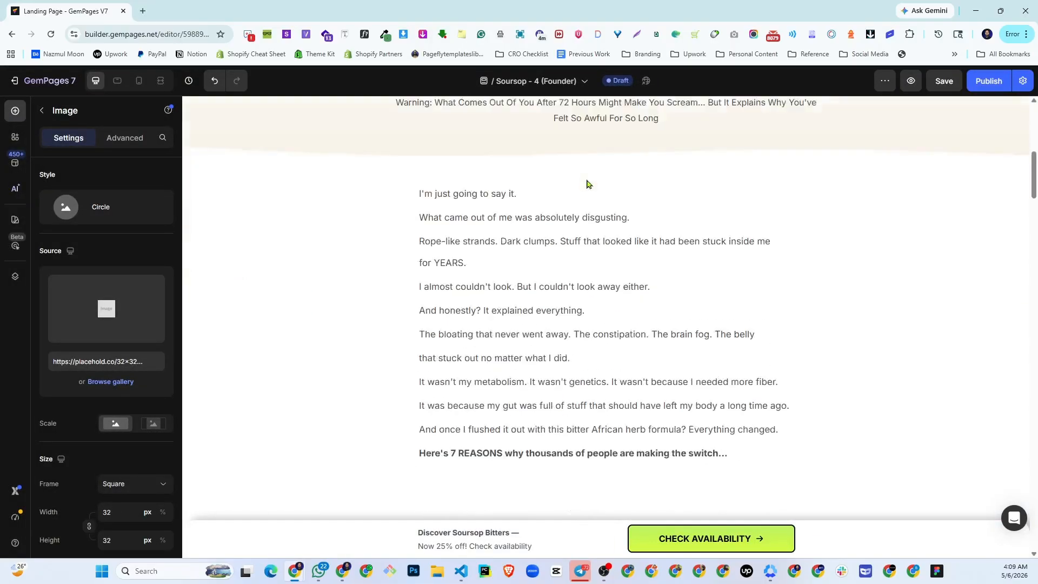
pyautogui.scroll(-6, 592, 184)
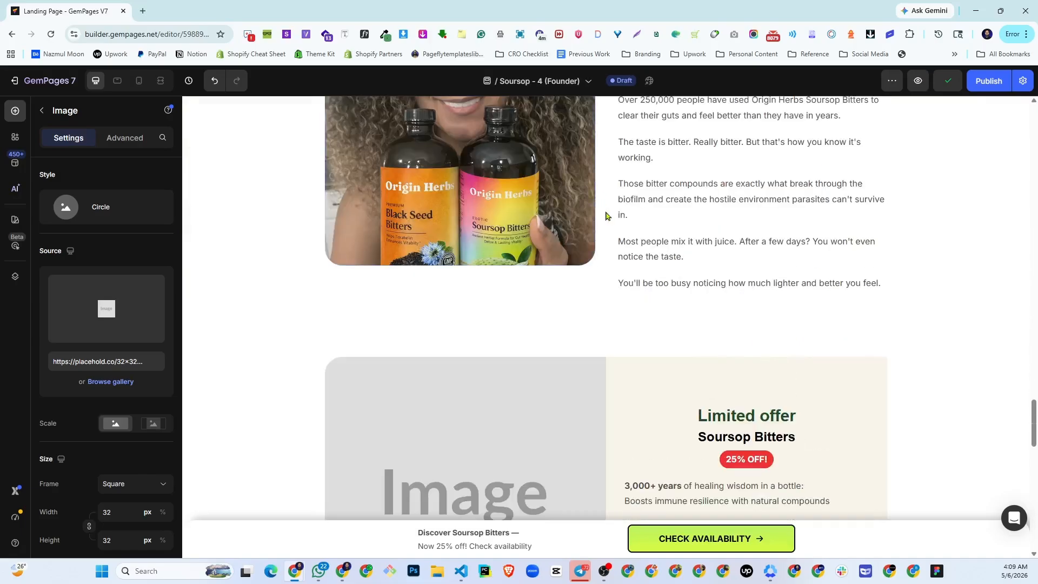
pyautogui.scroll(4, 656, 273)
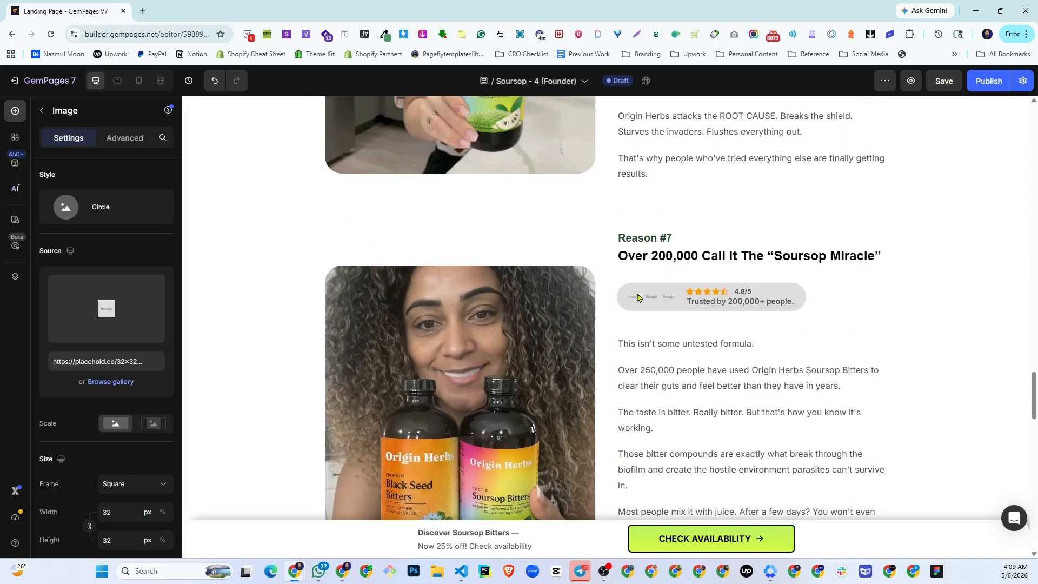
pyautogui.click(541, 301)
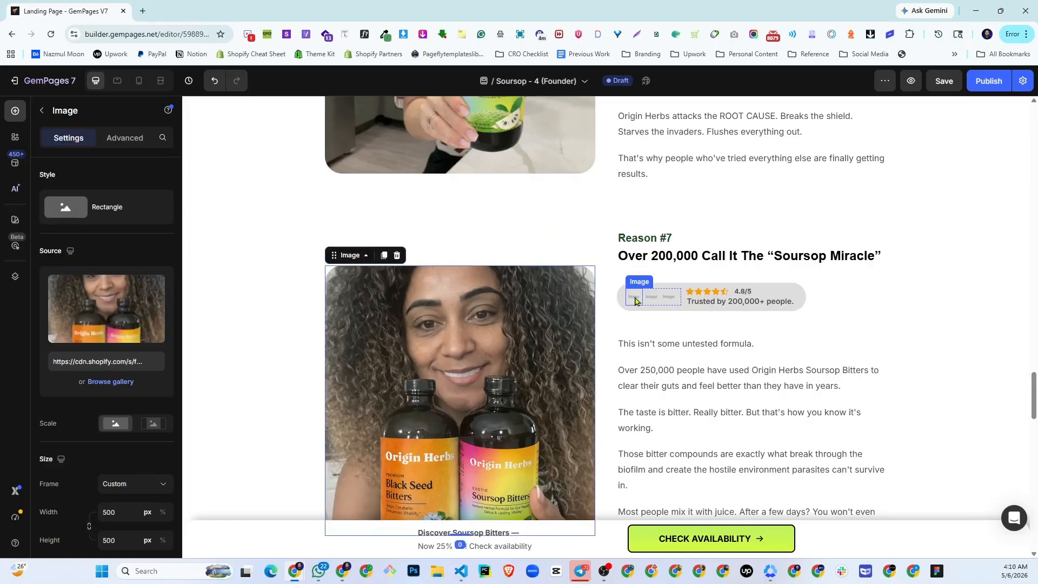
# - Replace the first avatar placeholder in the Reason #7 trust badge with the gallery's round 41ce7663033d7a37d64fa…07.svg portrait
pyautogui.click(635, 301)
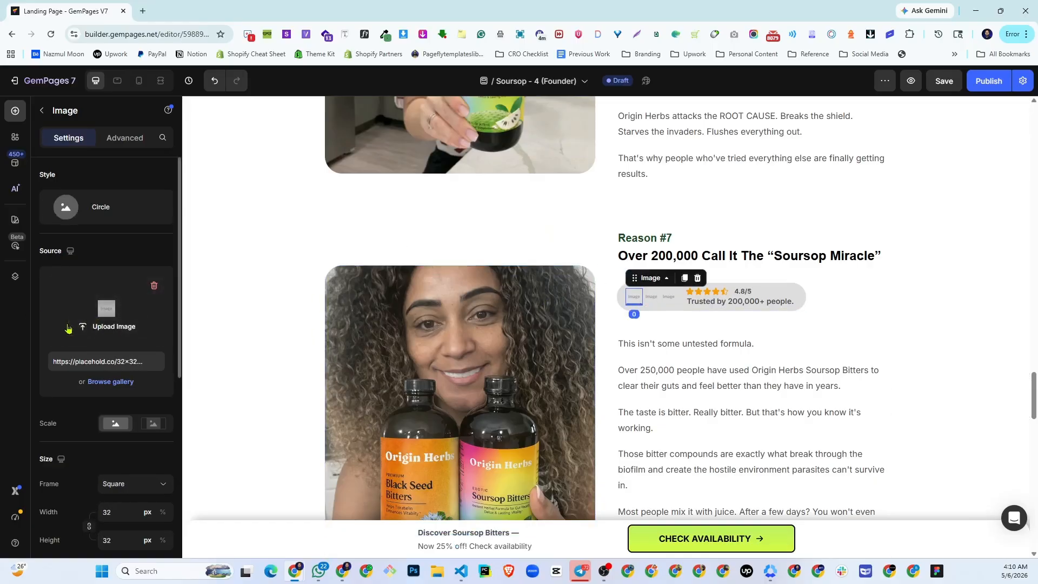
pyautogui.click(93, 320)
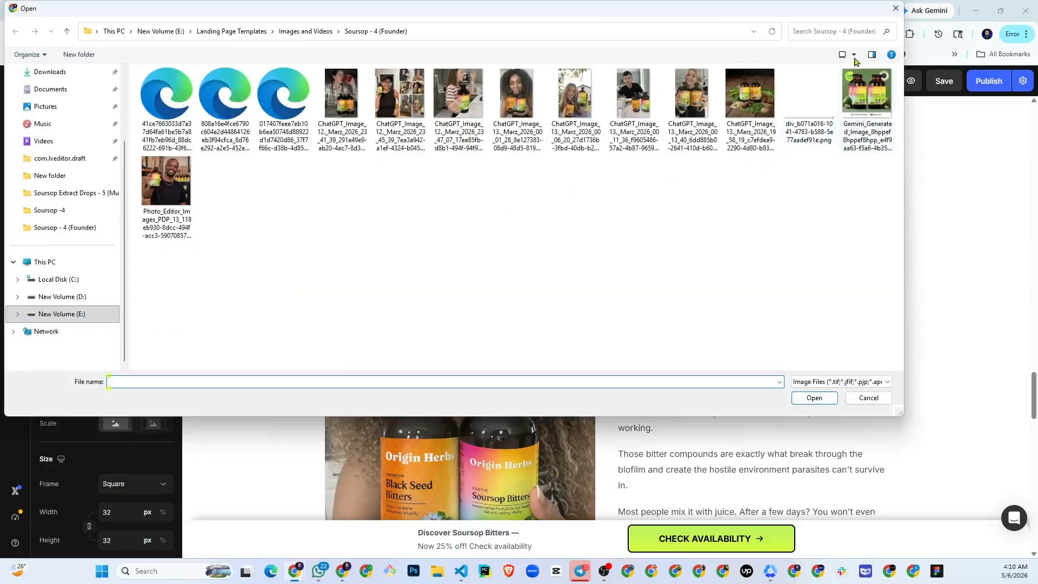
pyautogui.click(896, 9)
pyautogui.click(128, 383)
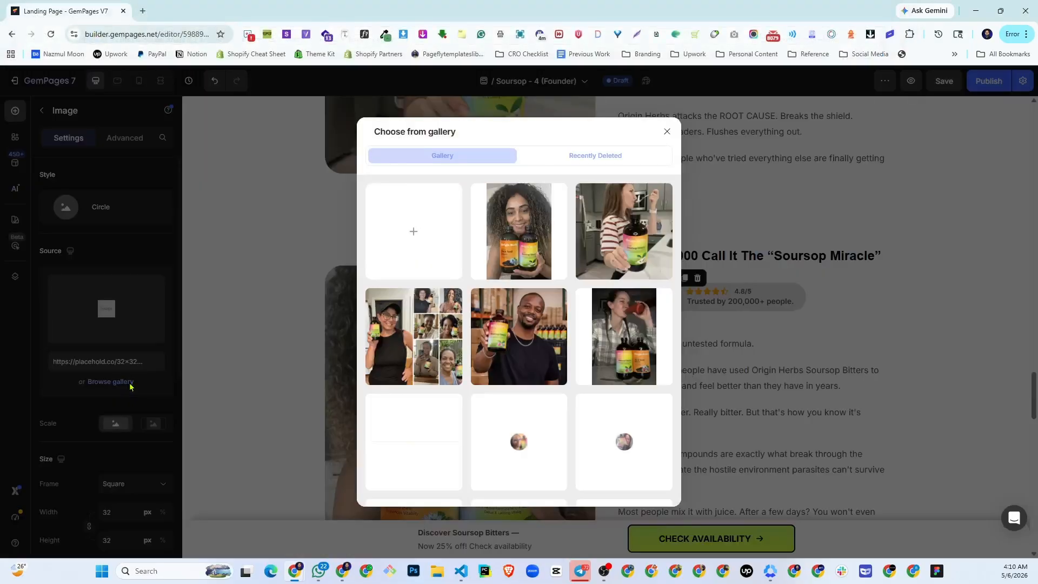
pyautogui.scroll(-2, 517, 444)
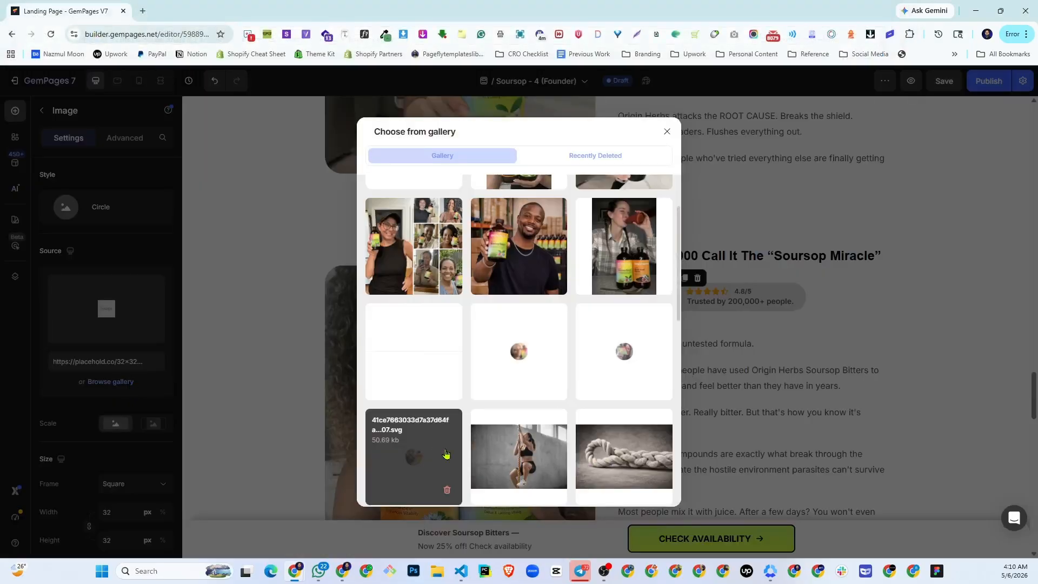
pyautogui.click(519, 457)
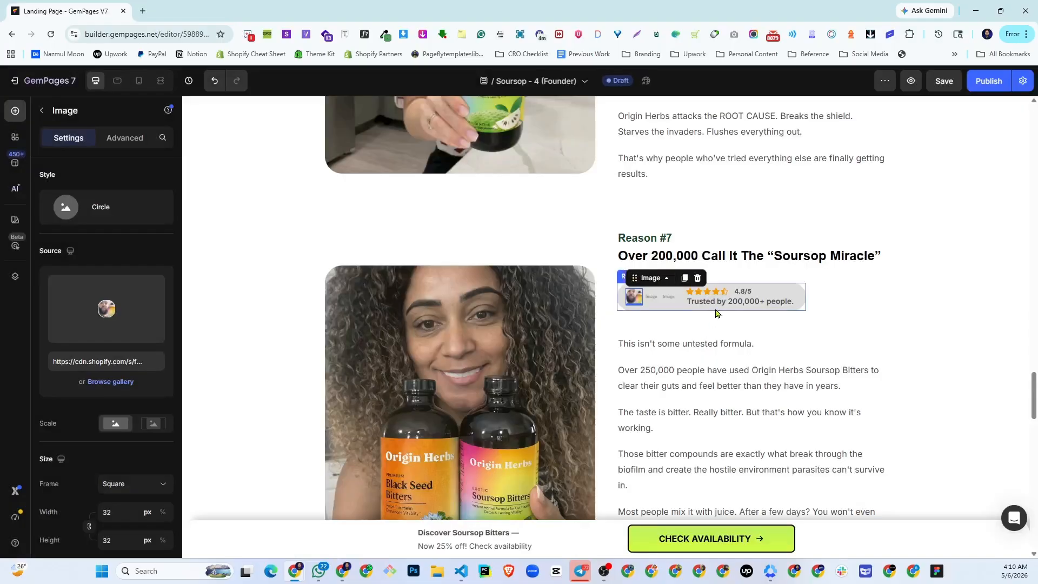
# - Replace the second avatar placeholder in the Reason #7 trust badge with the warm-toned round portrait already in the gallery
pyautogui.click(652, 306)
pyautogui.click(125, 382)
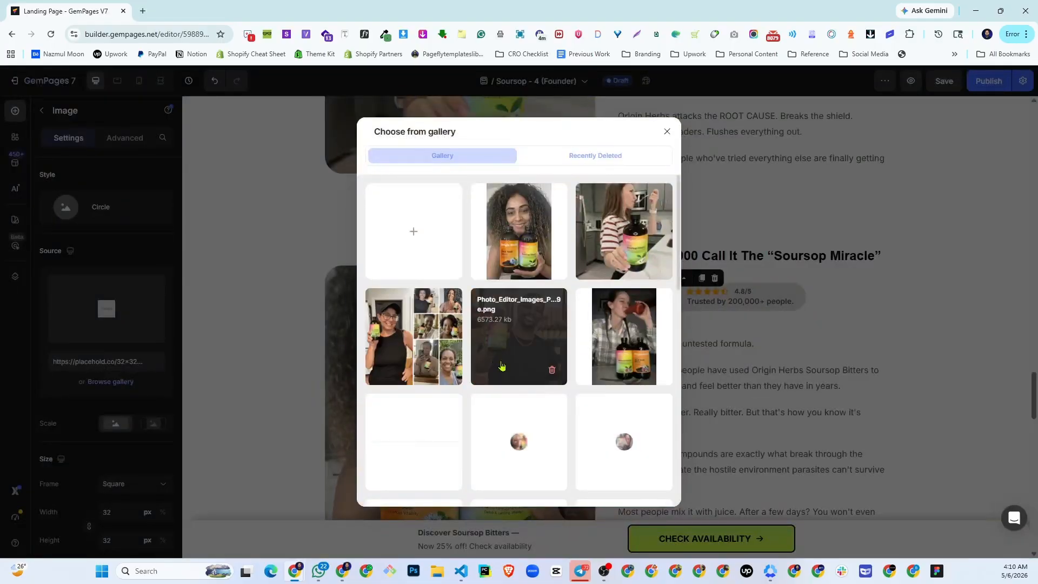
pyautogui.scroll(-2, 525, 403)
pyautogui.click(538, 381)
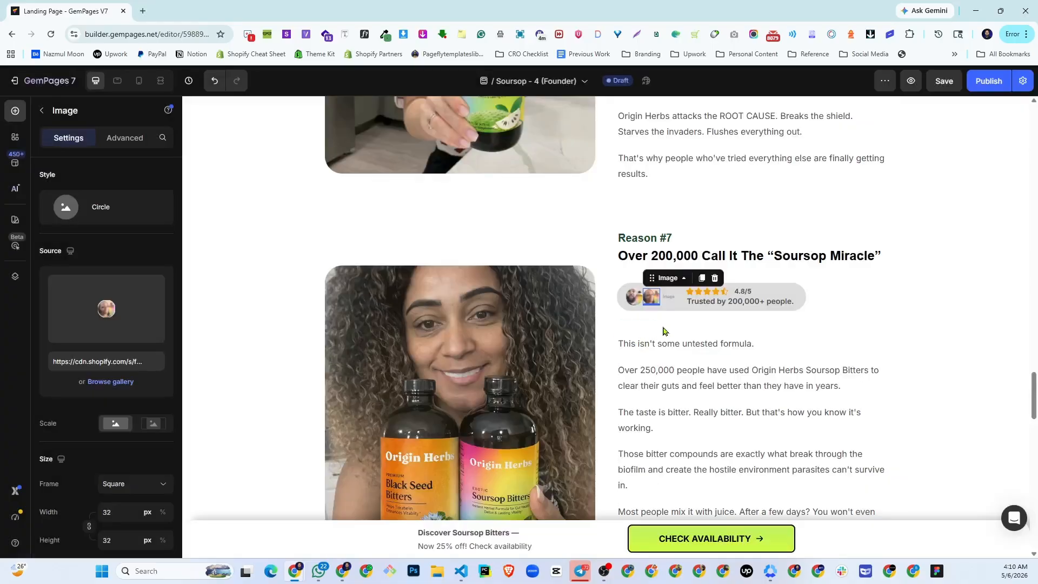
# - Replace the third avatar placeholder in the Reason #7 trust badge with the remaining round grey-toned portrait from the gallery
pyautogui.click(671, 300)
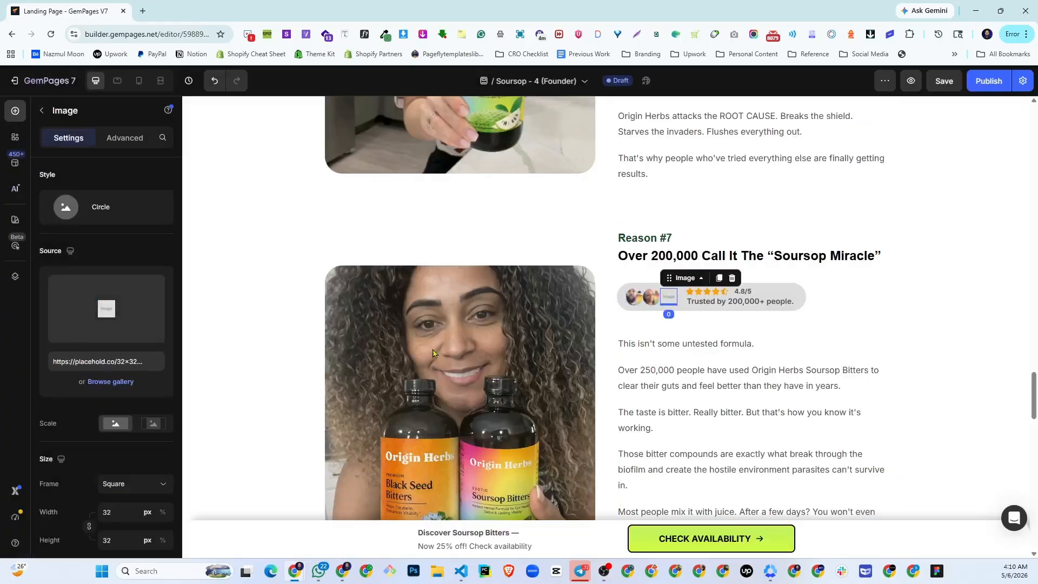
pyautogui.click(111, 382)
pyautogui.click(630, 441)
# - Replace the Limited offer image placeholder with the uploaded Gemini_Generated_Image file of the Soursop Bitters bottles and save the page
pyautogui.scroll(-10, 725, 385)
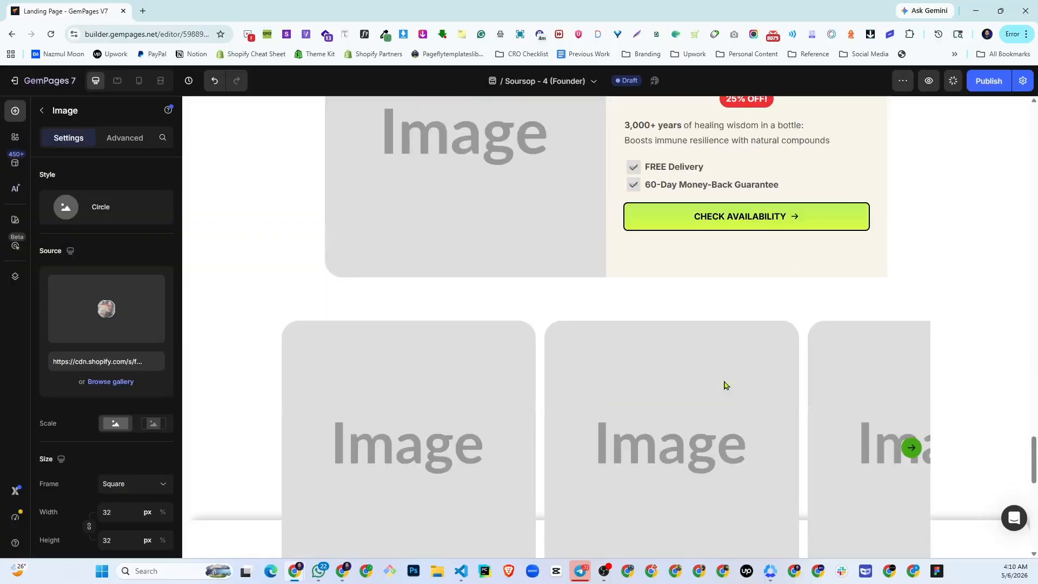
pyautogui.scroll(2, 724, 385)
pyautogui.click(483, 346)
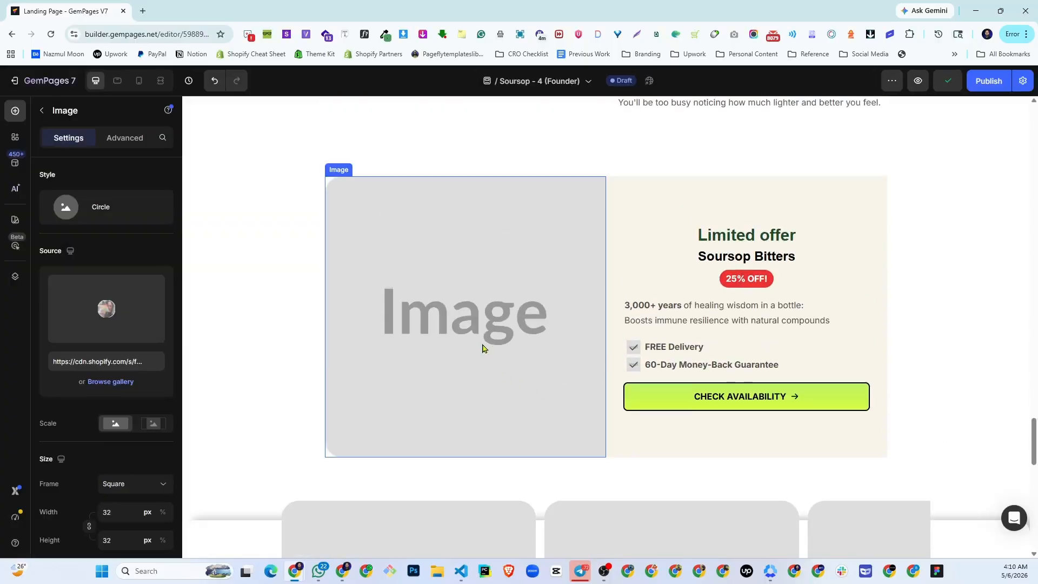
pyautogui.click(114, 383)
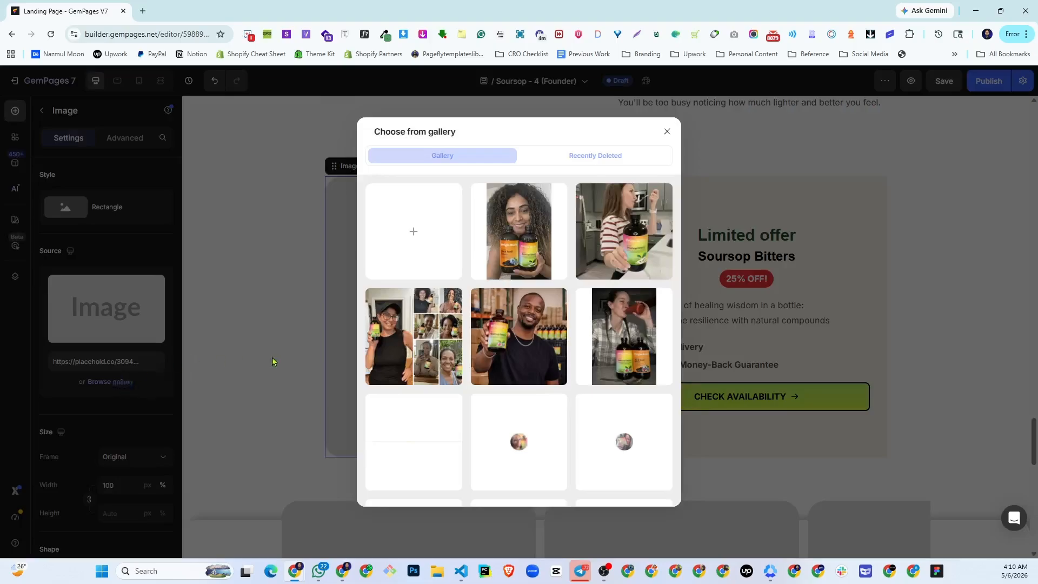
pyautogui.click(380, 262)
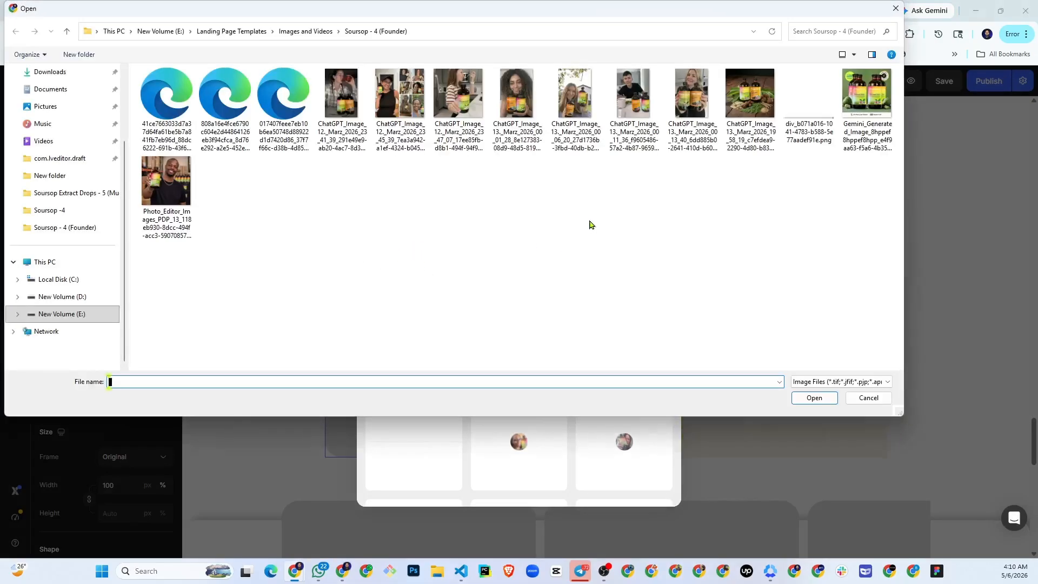
pyautogui.doubleClick(863, 130)
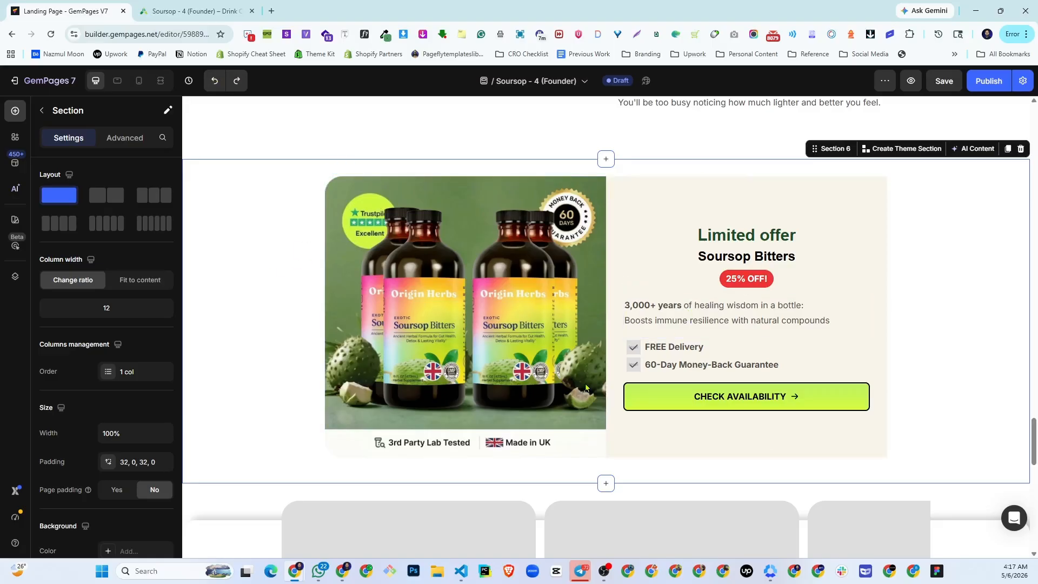
pyautogui.hotkey('ctrl', 's')
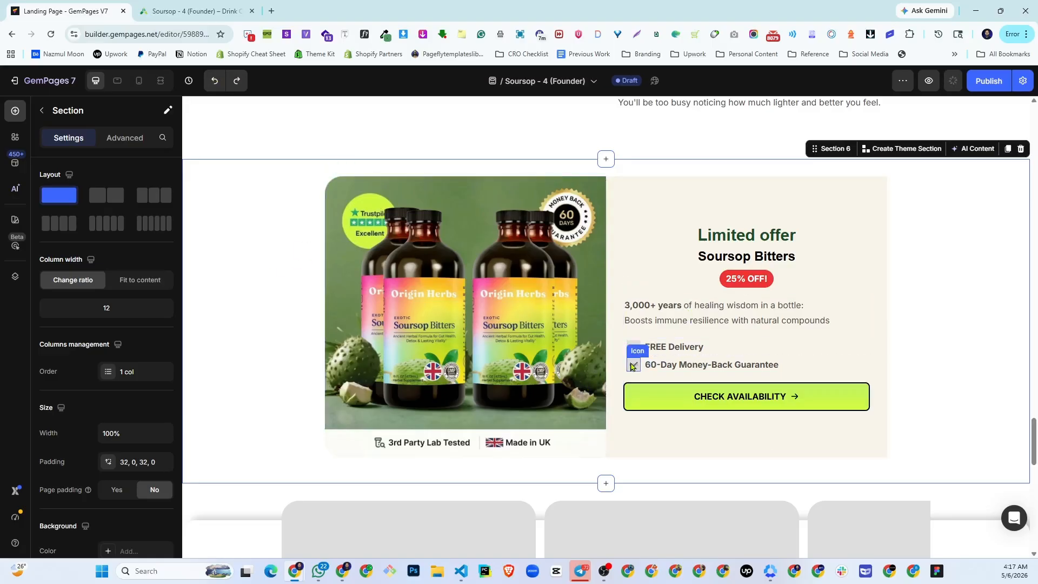
# - Check the live page's checkmark style and upload the green circle fd2ead8df8c04497ed4b77c66a62117607f97c52 (1).svg as the background image of the FREE Delivery icon's row
pyautogui.click(210, 6)
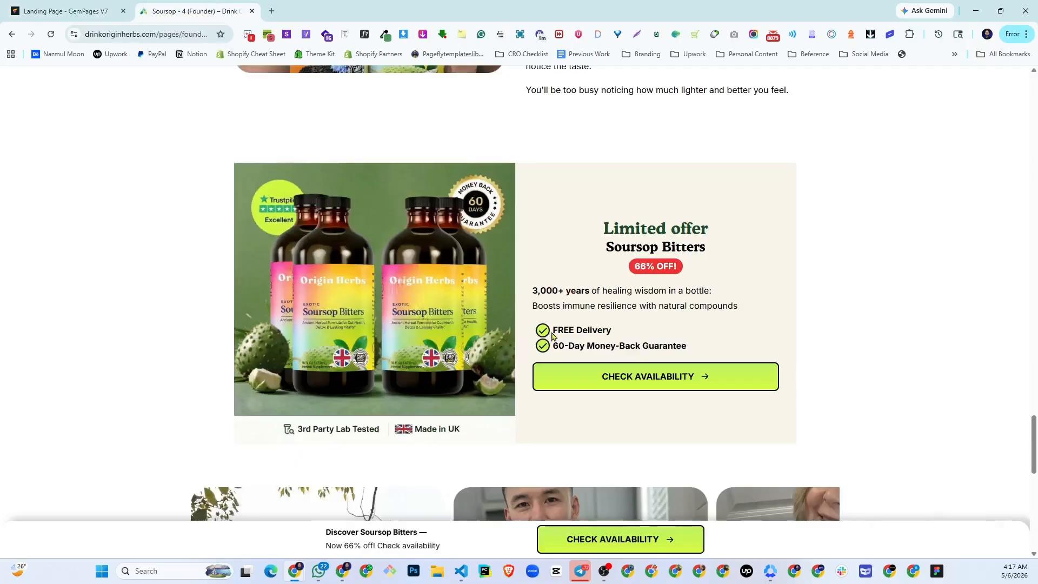
pyautogui.click(83, 6)
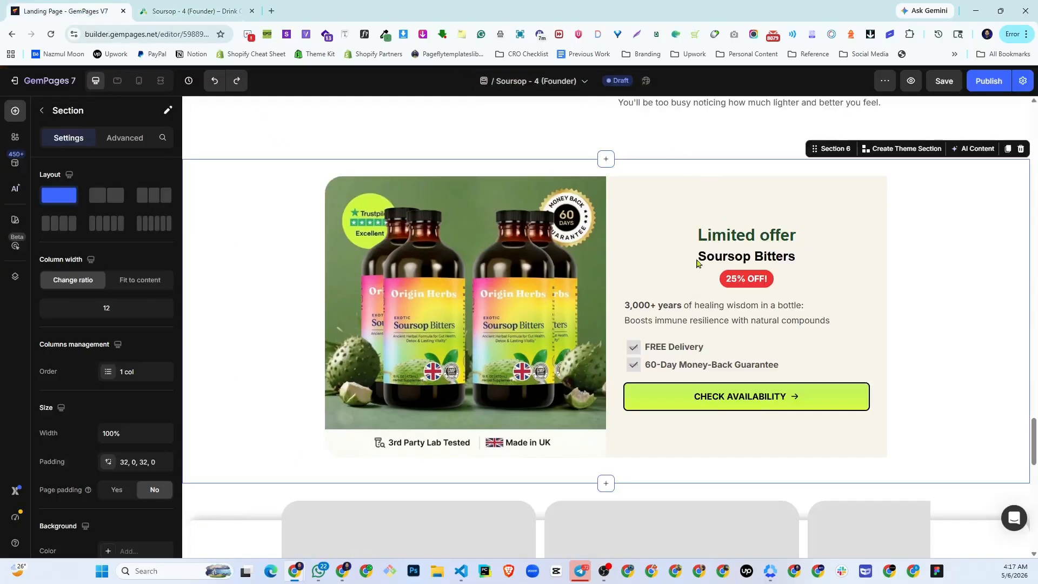
pyautogui.click(637, 350)
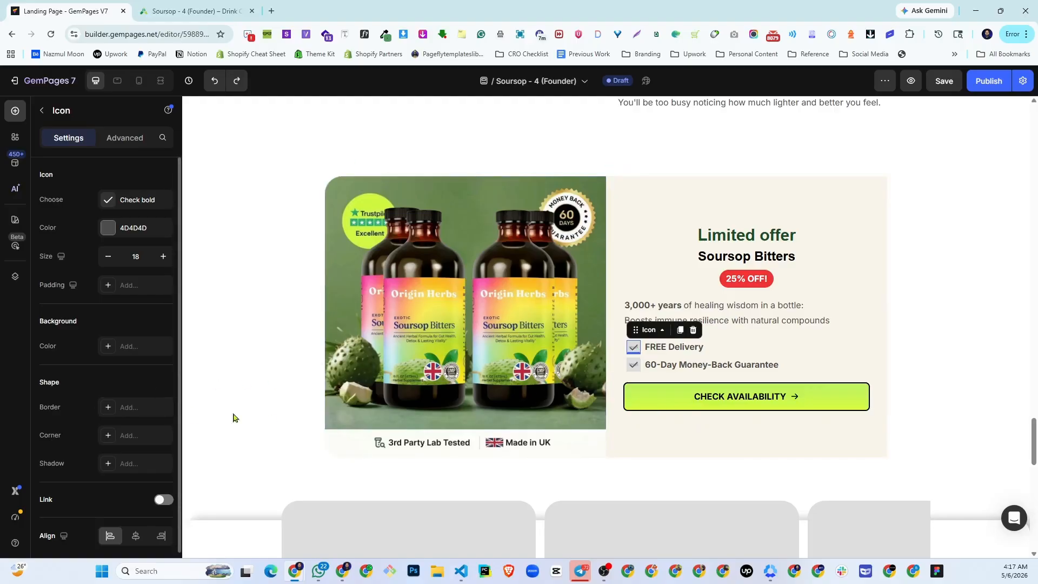
pyautogui.click(650, 328)
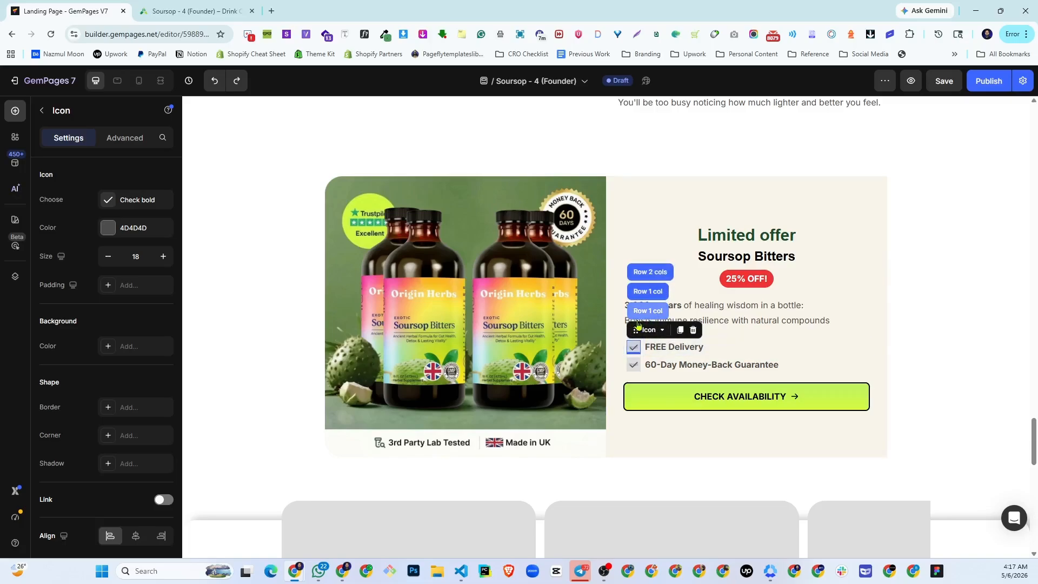
pyautogui.click(638, 311)
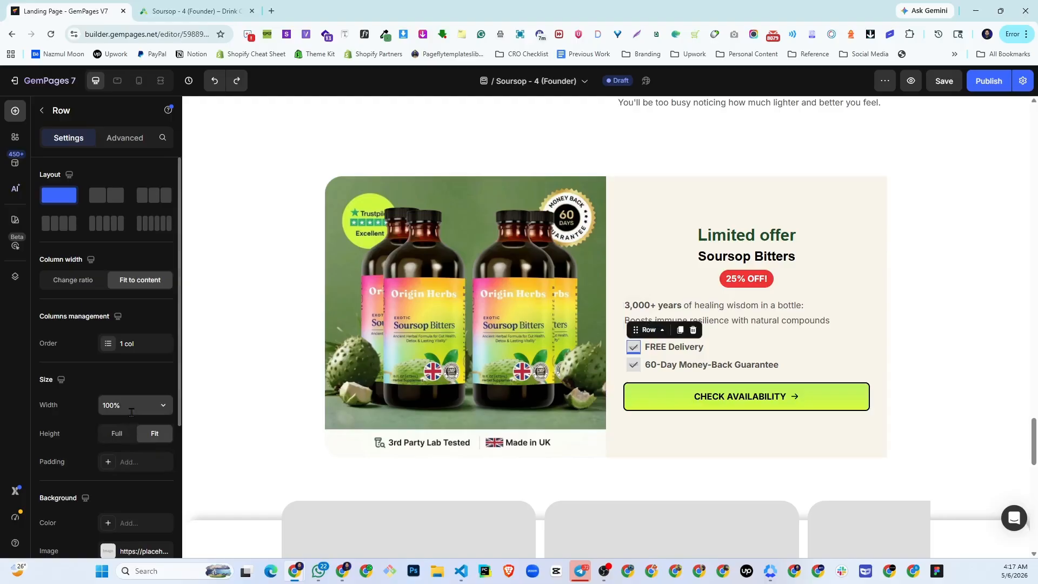
pyautogui.scroll(-3, 131, 413)
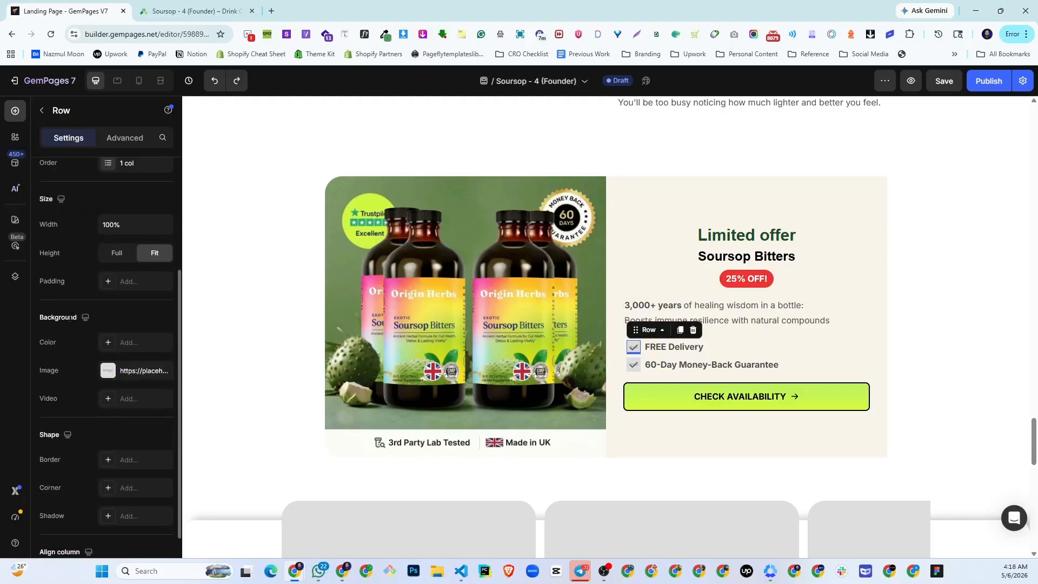
pyautogui.click(126, 374)
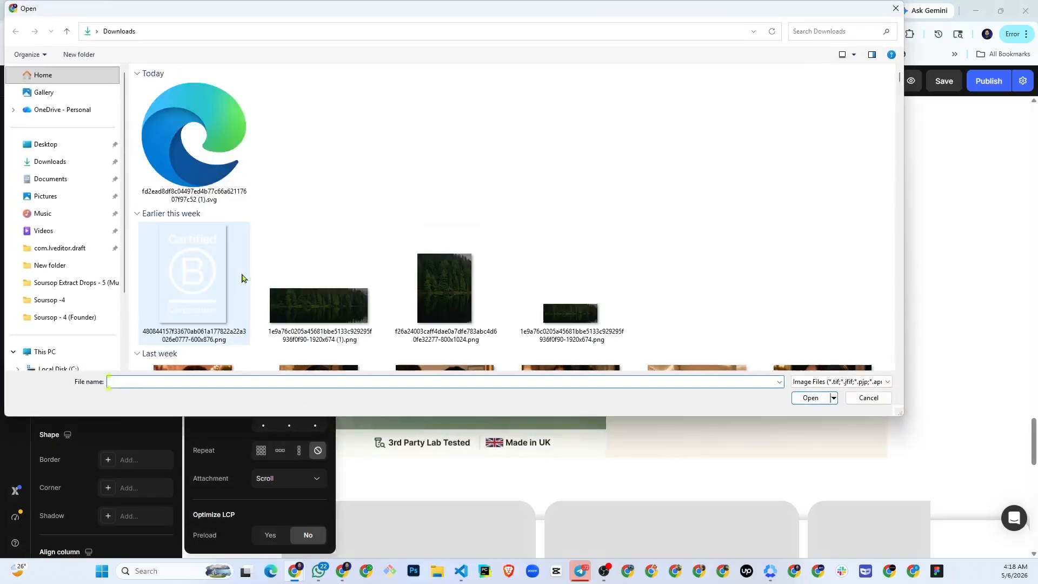
pyautogui.doubleClick(174, 149)
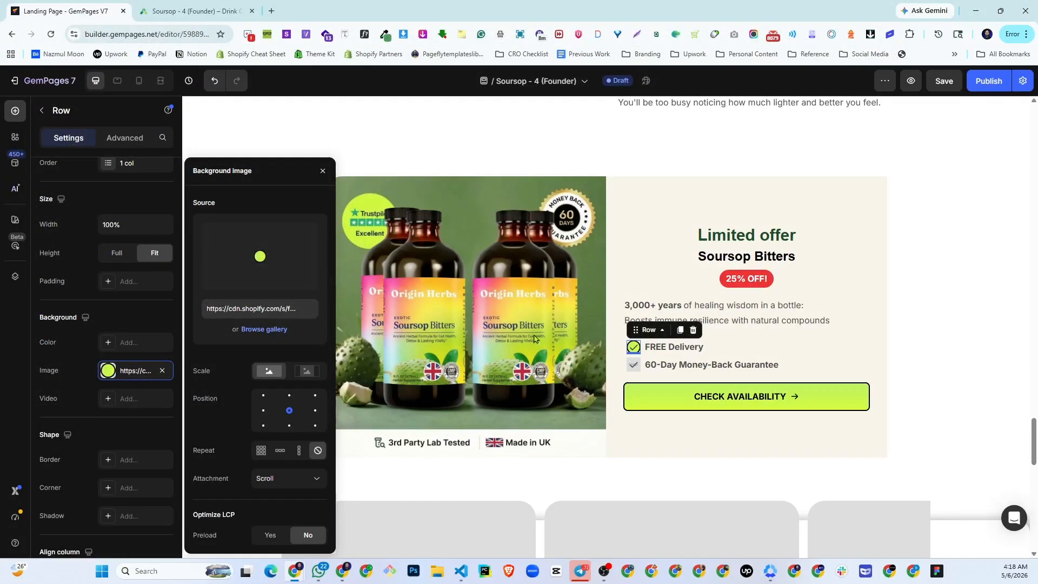
# - Set the background image of the 60-Day Money-Back Guarantee icon's row to the same green circle from the gallery
pyautogui.click(630, 370)
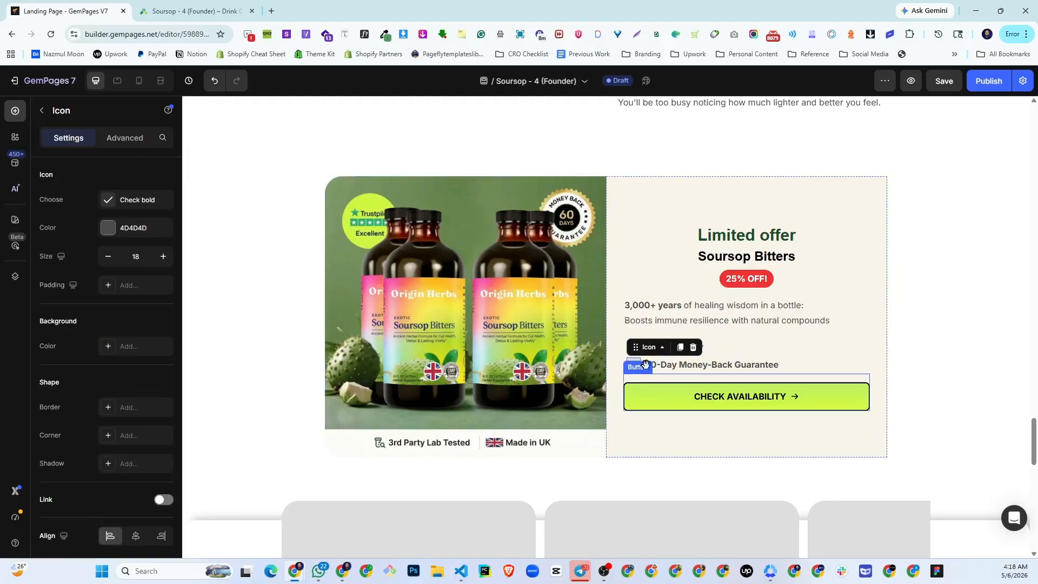
pyautogui.moveTo(651, 349)
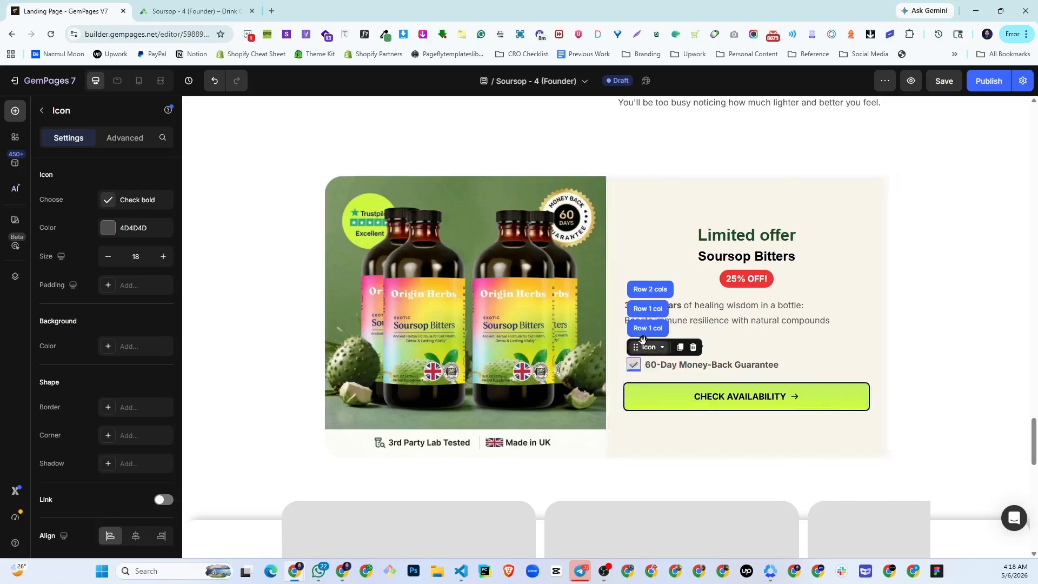
pyautogui.click(649, 327)
pyautogui.scroll(-3, 50, 483)
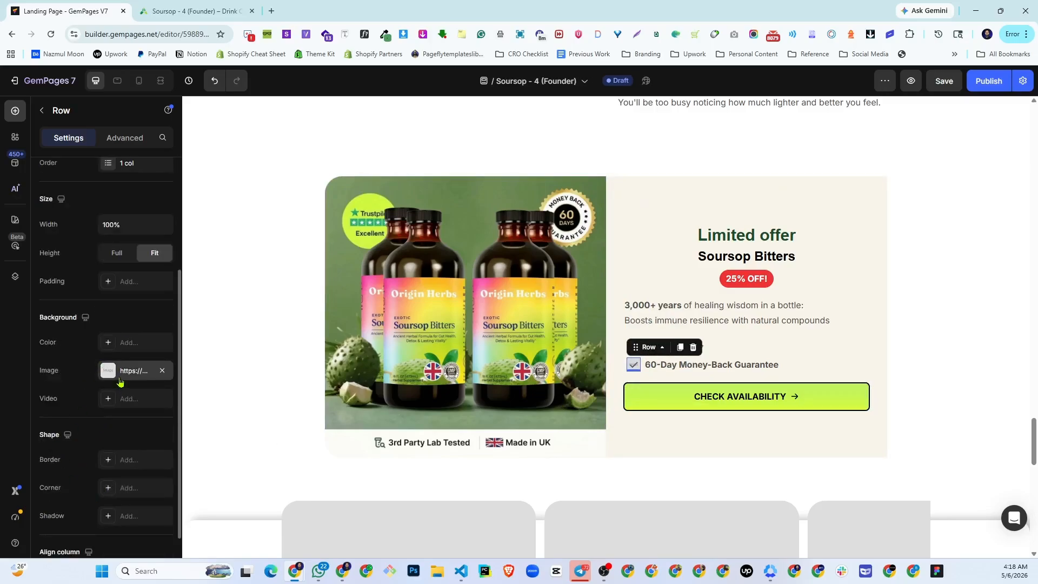
pyautogui.click(136, 371)
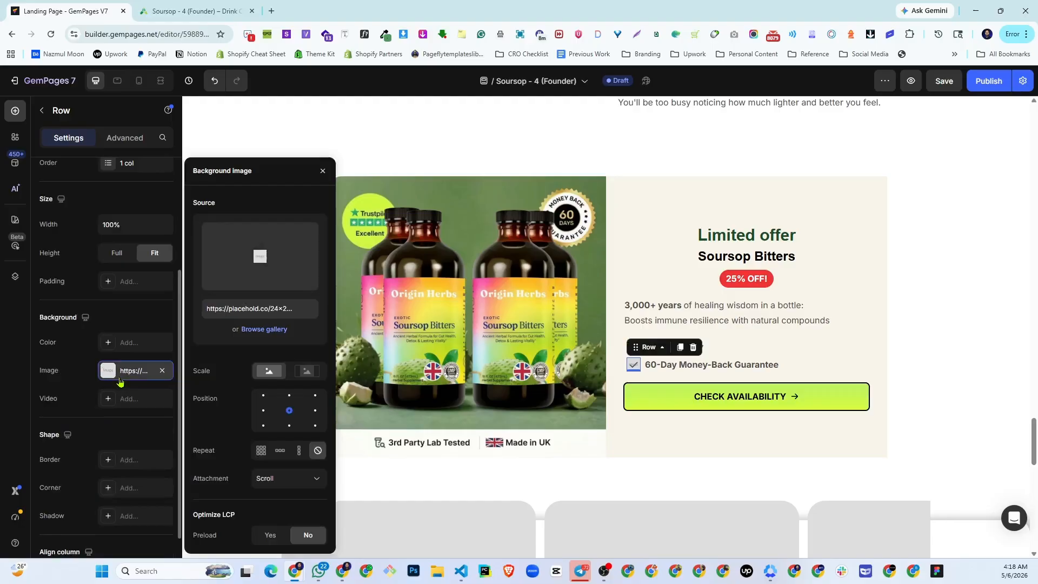
pyautogui.click(264, 329)
pyautogui.click(495, 232)
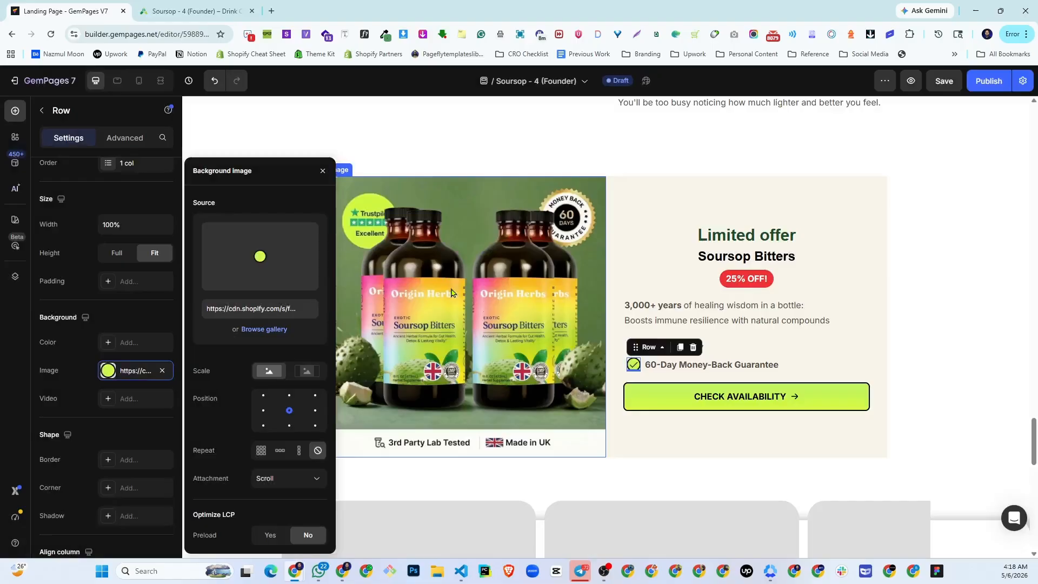
pyautogui.click(323, 171)
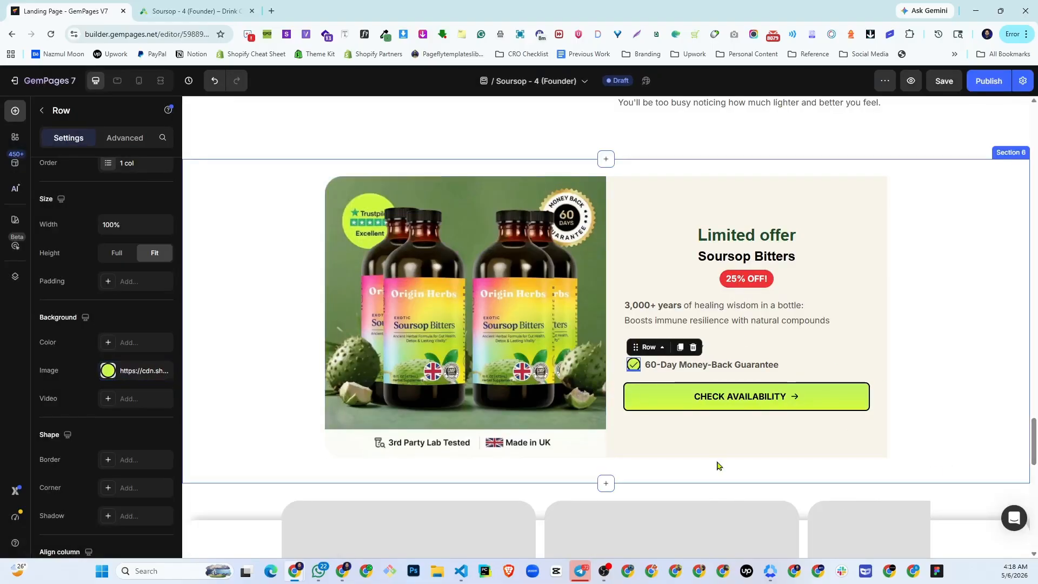
# - Check the live page's customer photo carousel and replace the first carousel placeholder with the uploaded outdoor photo of the long-haired woman holding bottles
pyautogui.click(718, 488)
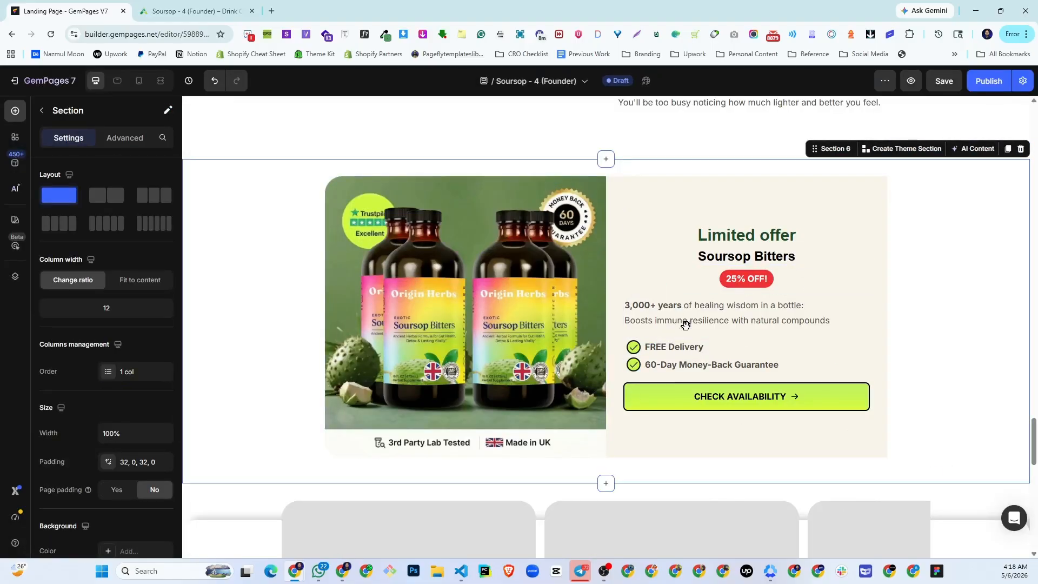
pyautogui.scroll(-5, 577, 391)
pyautogui.scroll(-2, 578, 391)
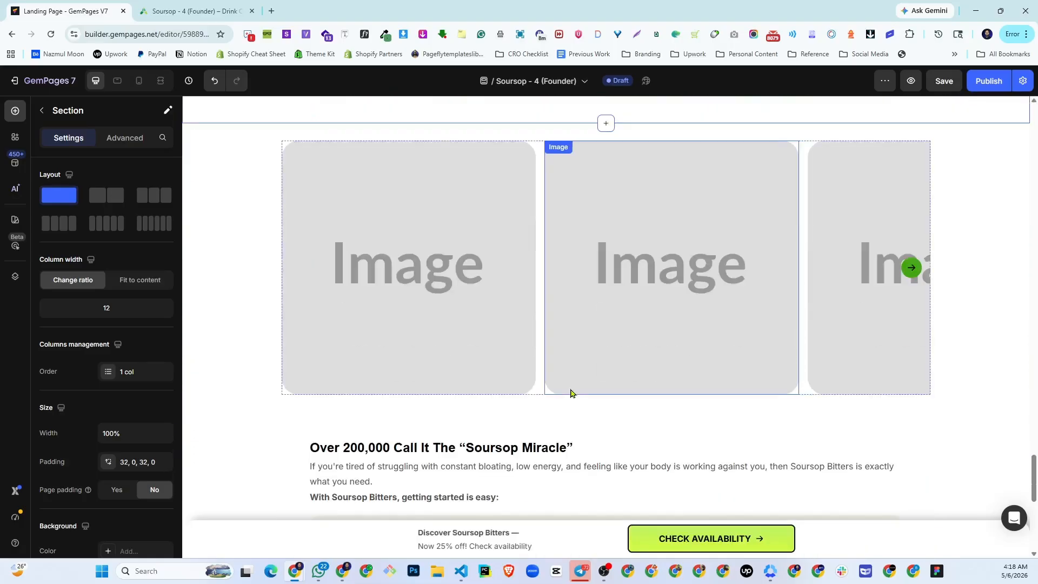
pyautogui.click(392, 341)
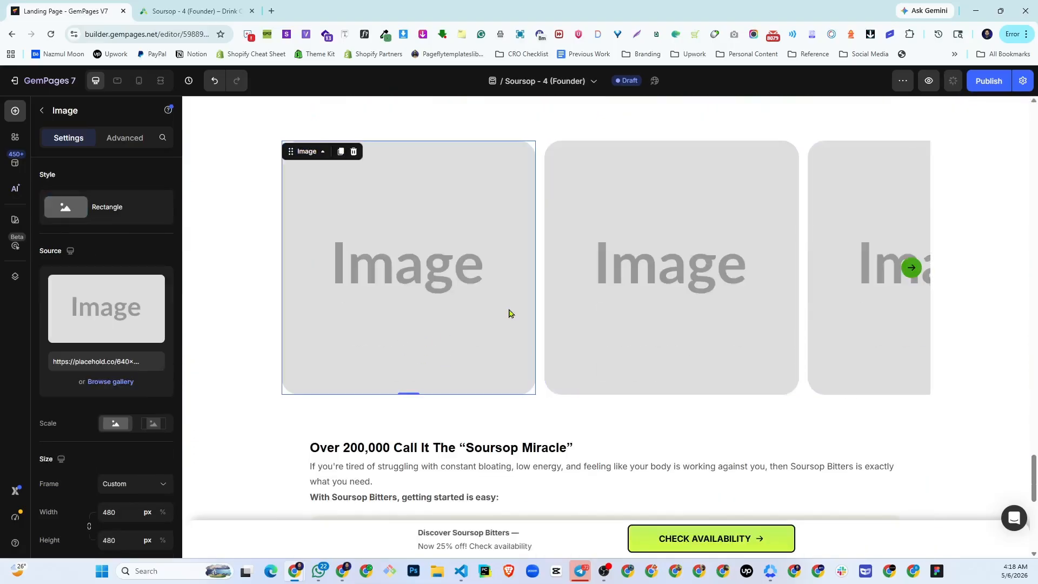
pyautogui.hotkey('ctrl', 'Tab')
pyautogui.scroll(-6, 498, 292)
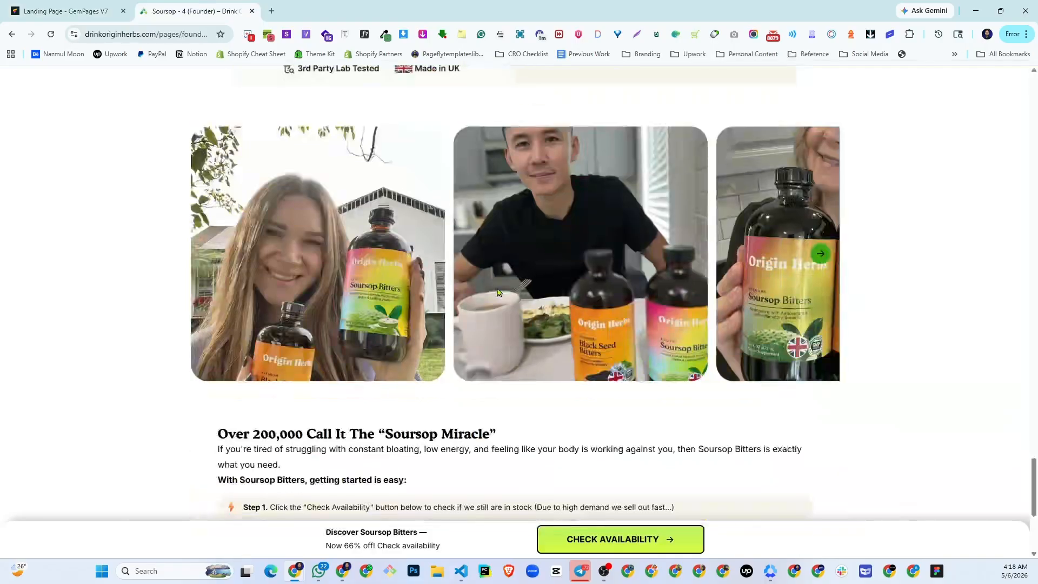
pyautogui.click(822, 254)
pyautogui.click(89, 4)
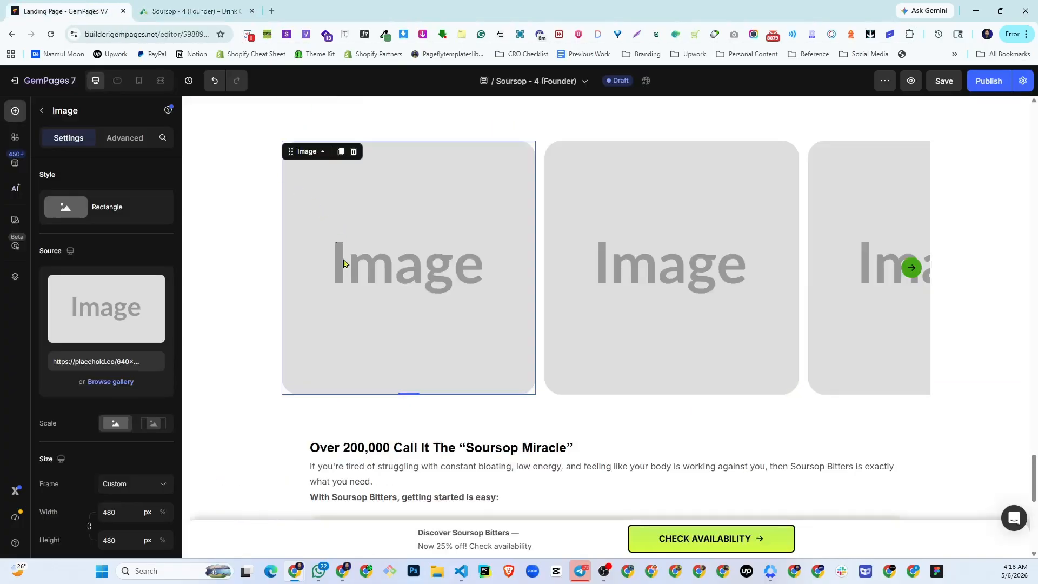
pyautogui.click(92, 328)
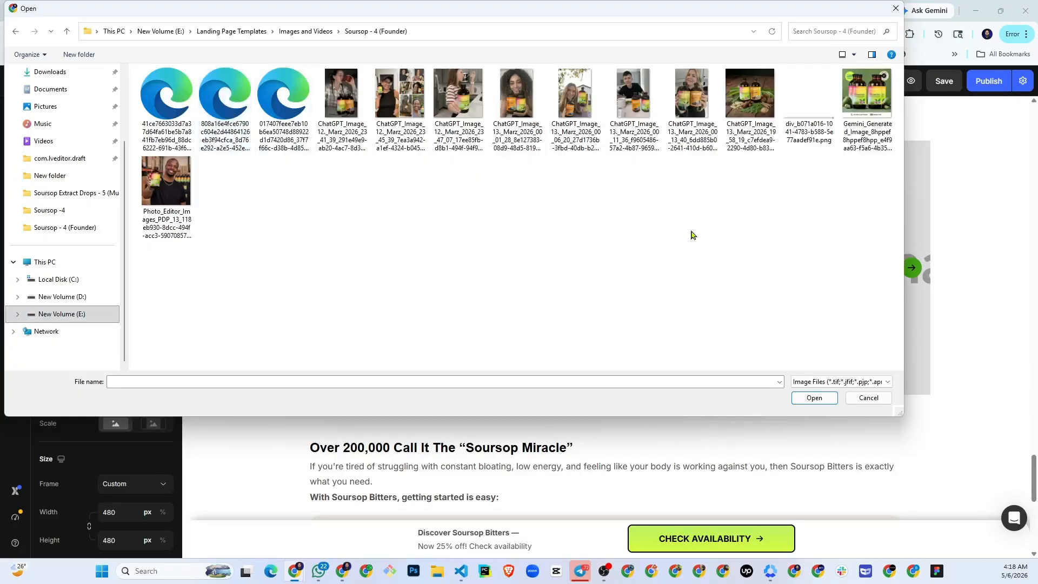
pyautogui.doubleClick(575, 95)
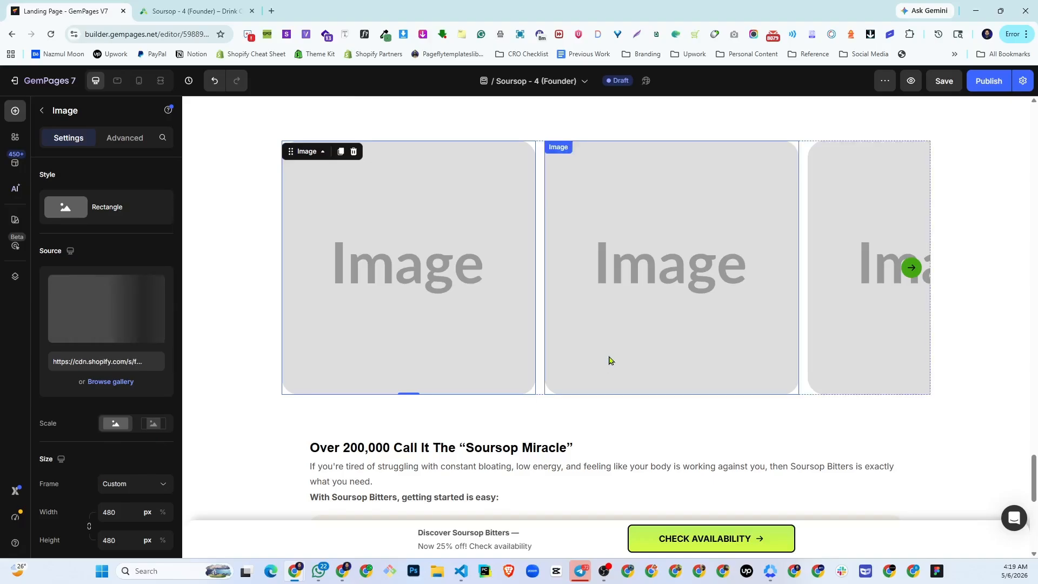
pyautogui.click(157, 5)
pyautogui.click(100, 6)
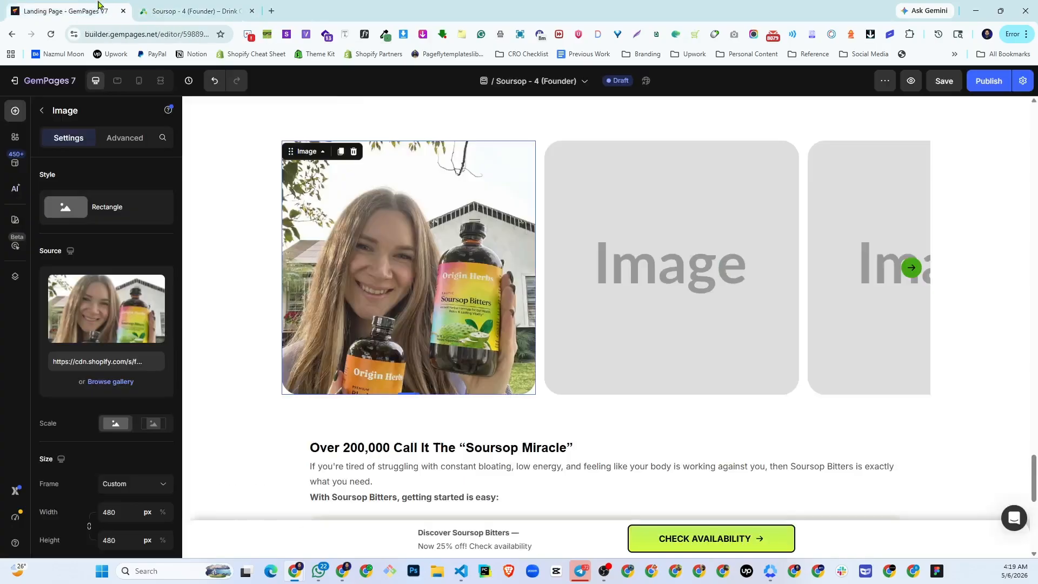
# - Replace the second carousel placeholder with the uploaded photo of the man in a black T-shirt at the table
pyautogui.click(729, 228)
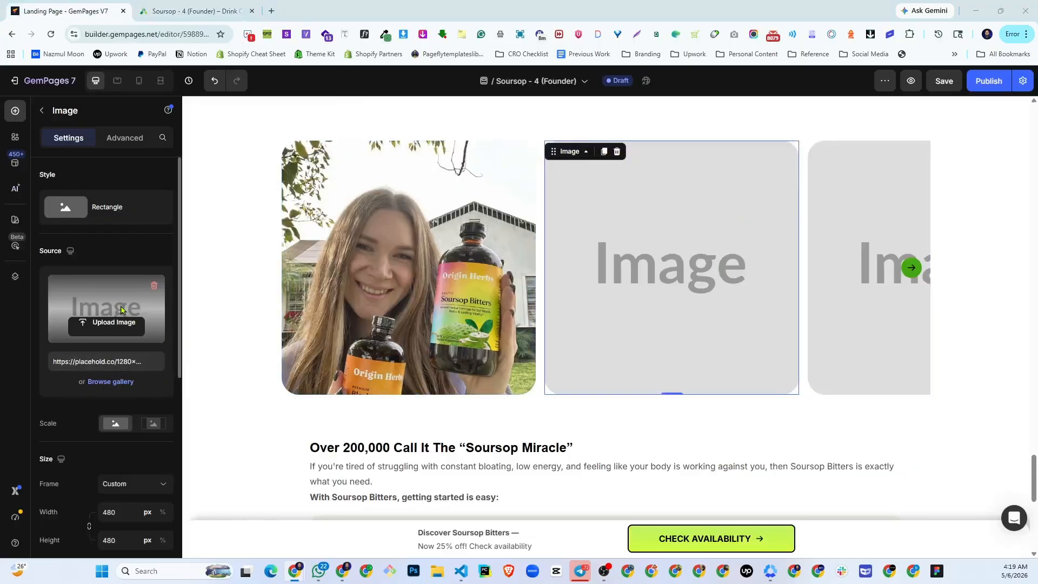
pyautogui.click(99, 323)
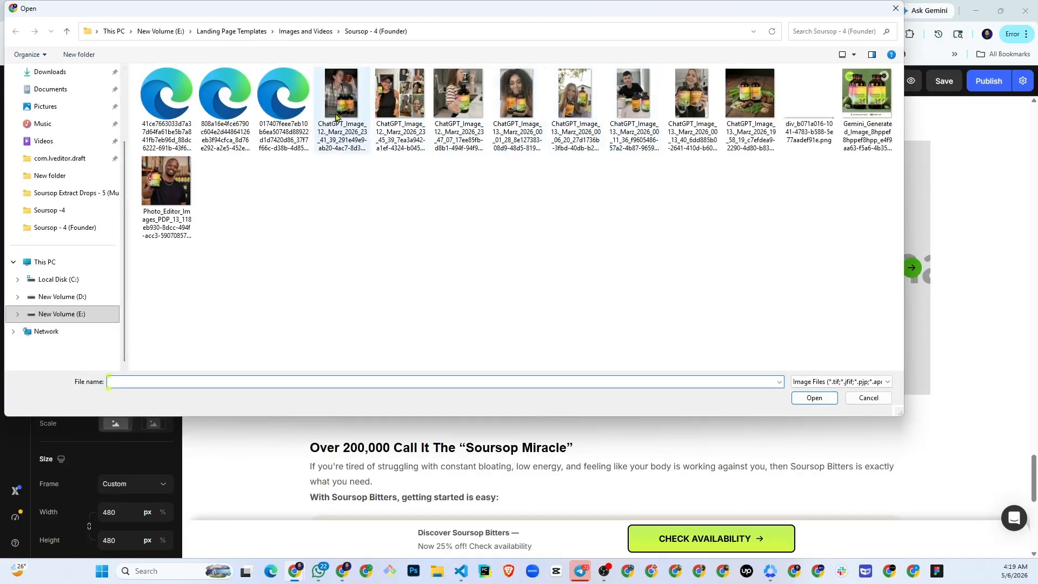
pyautogui.doubleClick(619, 143)
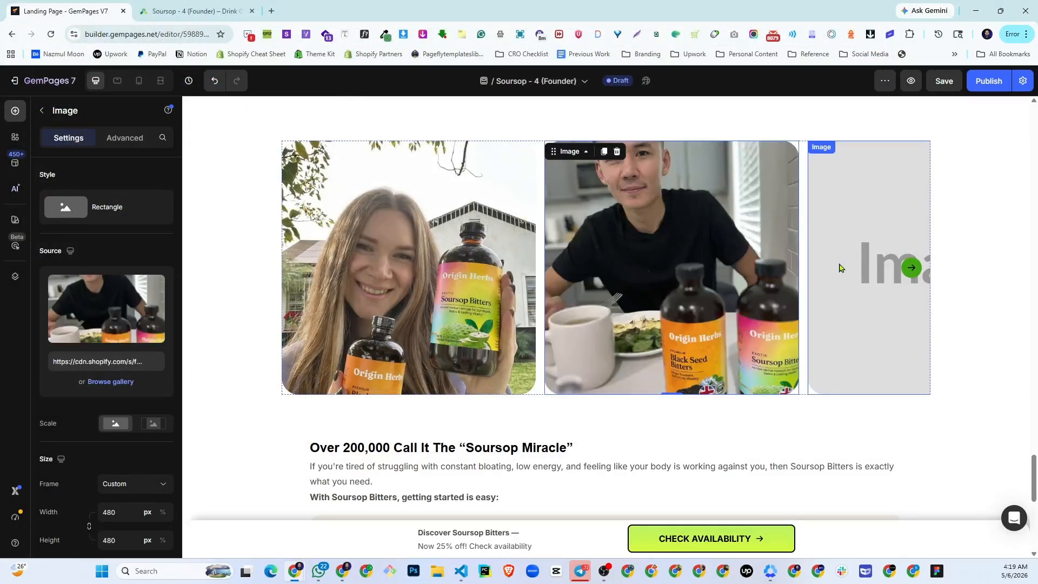
# - Replace the third carousel placeholder with the uploaded photo of a person holding the Soursop and Black Seed Bitters bottles
pyautogui.click(840, 269)
pyautogui.click(128, 292)
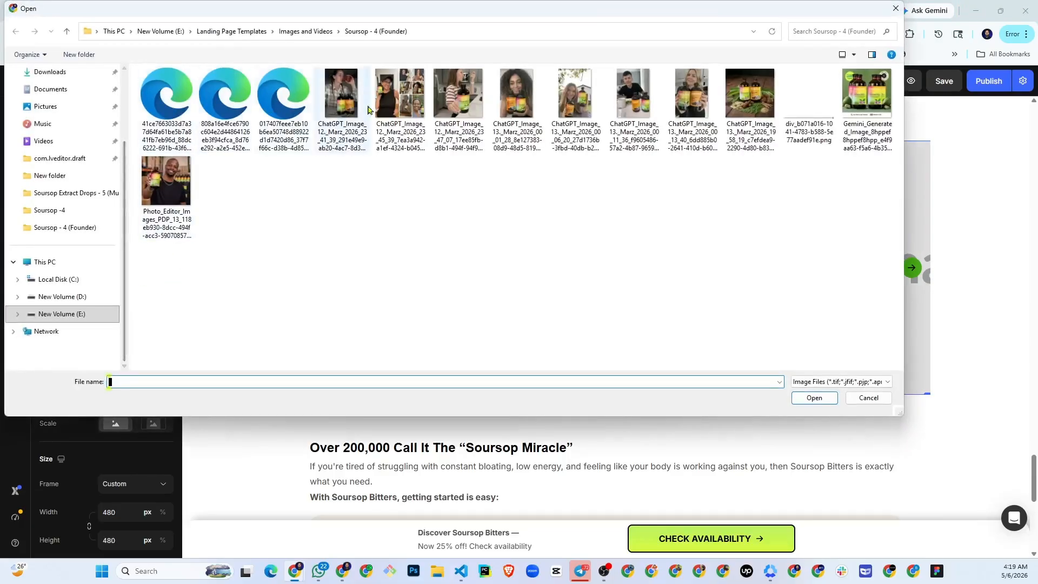
pyautogui.doubleClick(596, 122)
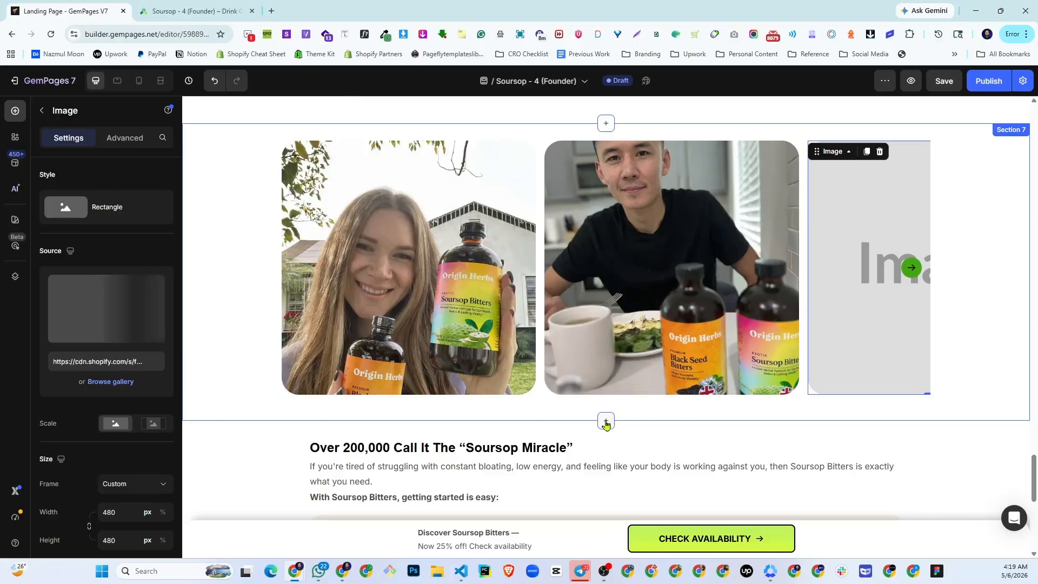
# - Review the page in the mobile layout from the headline through the reasons, Limited offer and photo carousel to the last section
pyautogui.click(141, 91)
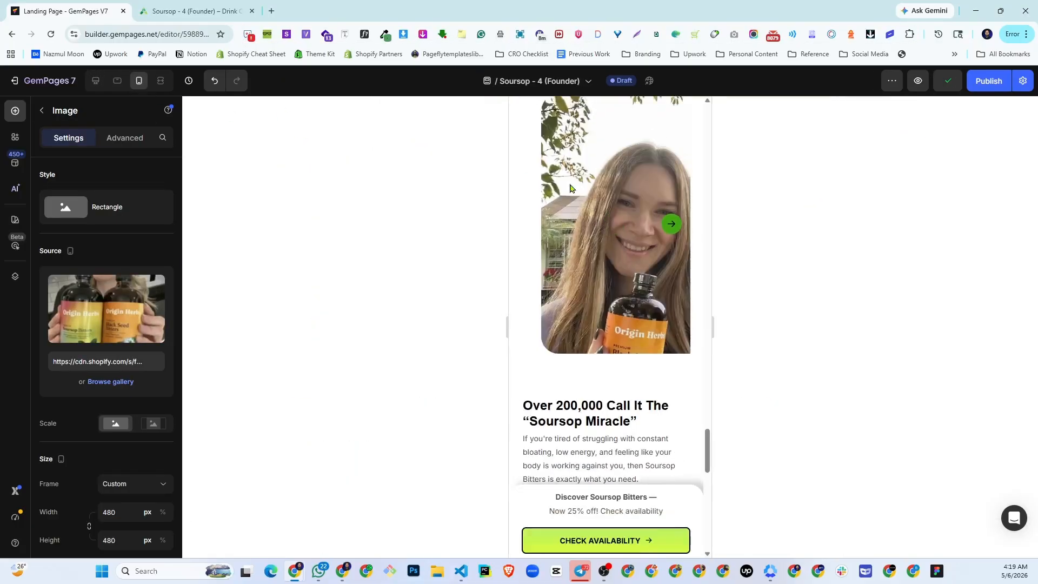
pyautogui.scroll(-15, 652, 389)
pyautogui.scroll(4, 652, 389)
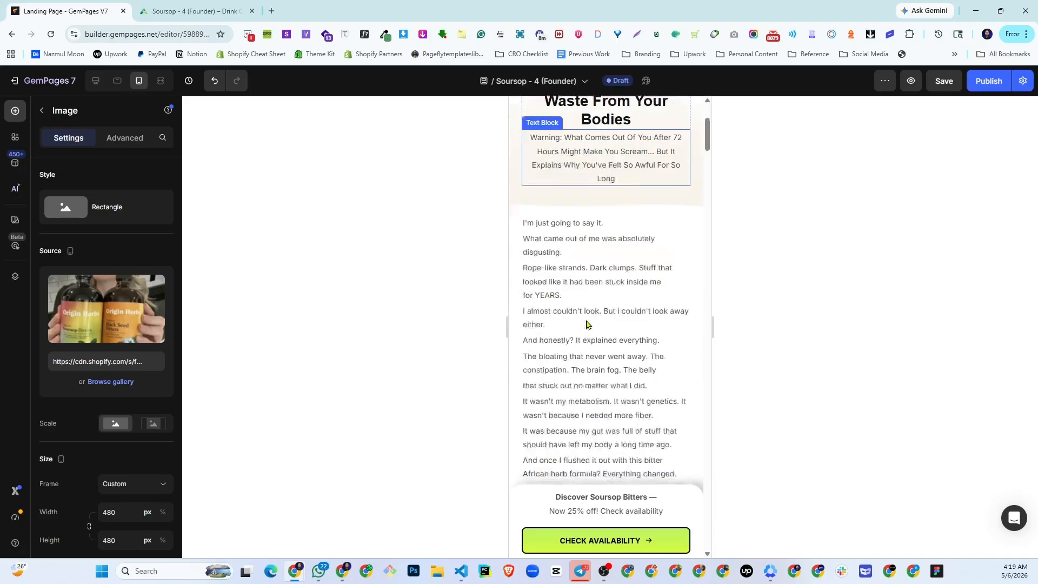
pyautogui.scroll(-12, 587, 325)
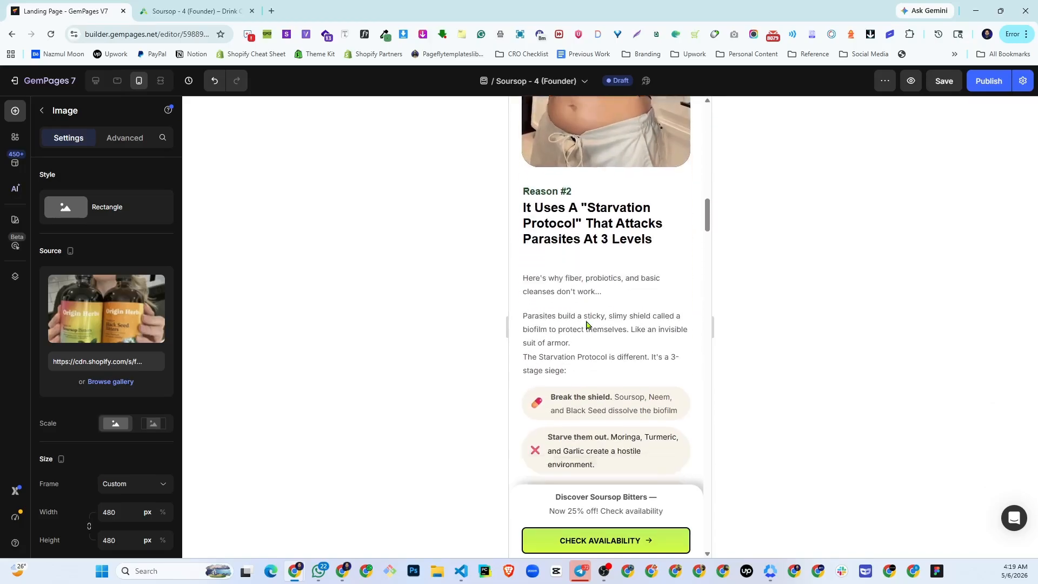
pyautogui.scroll(-15, 587, 324)
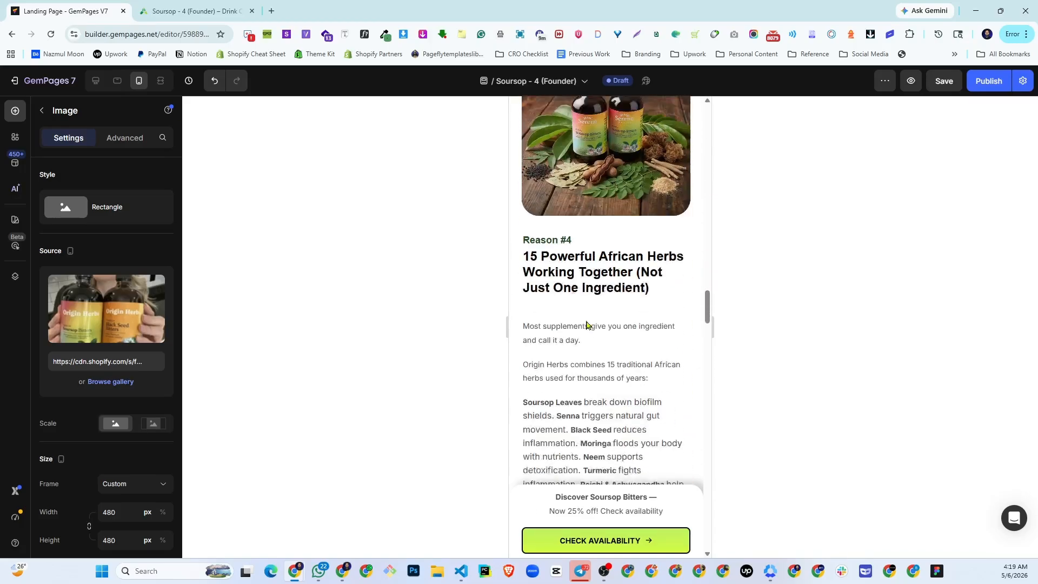
pyautogui.scroll(-15, 587, 324)
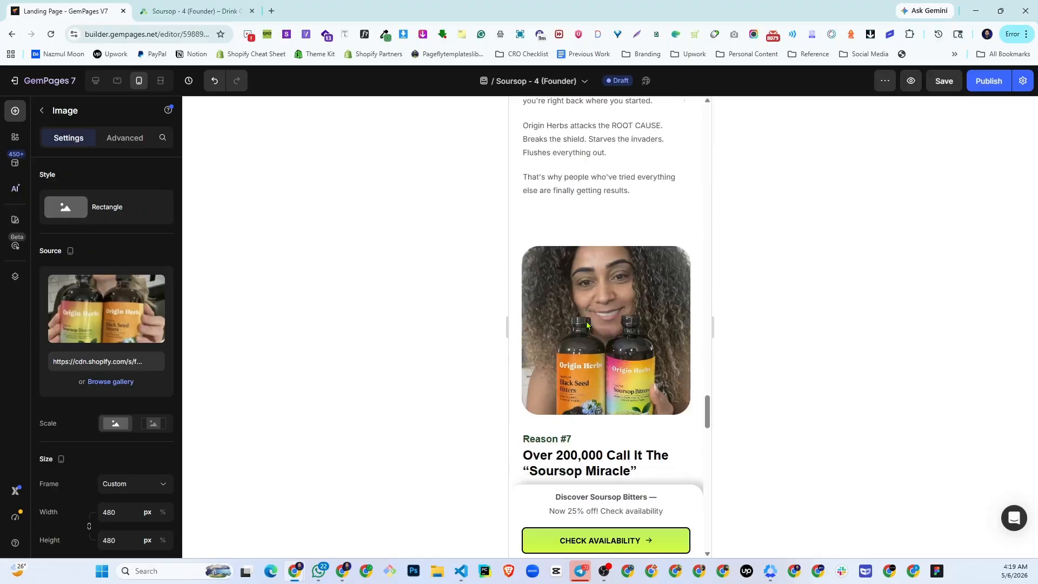
pyautogui.scroll(-15, 587, 325)
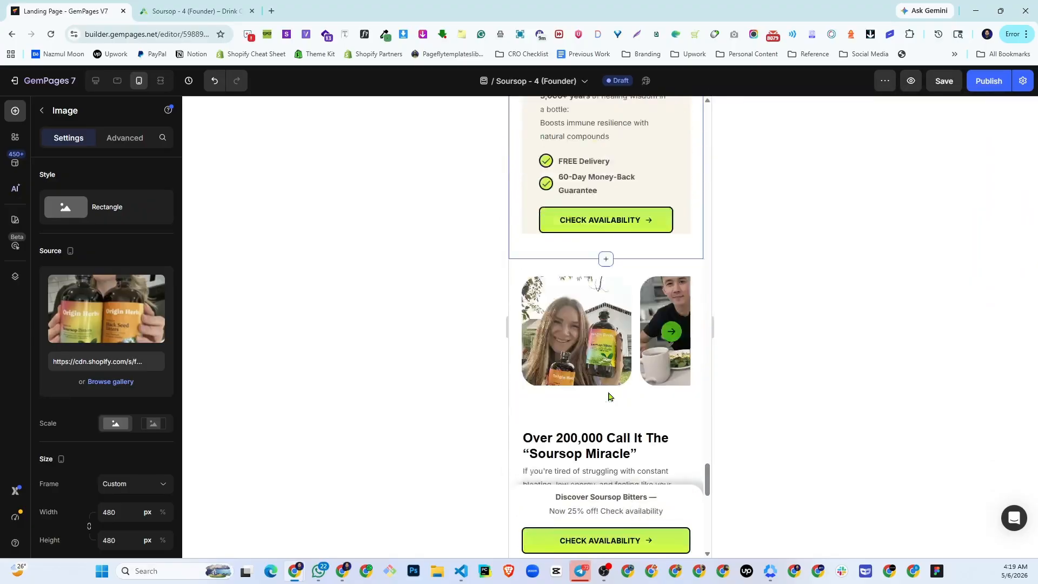
pyautogui.scroll(-15, 608, 396)
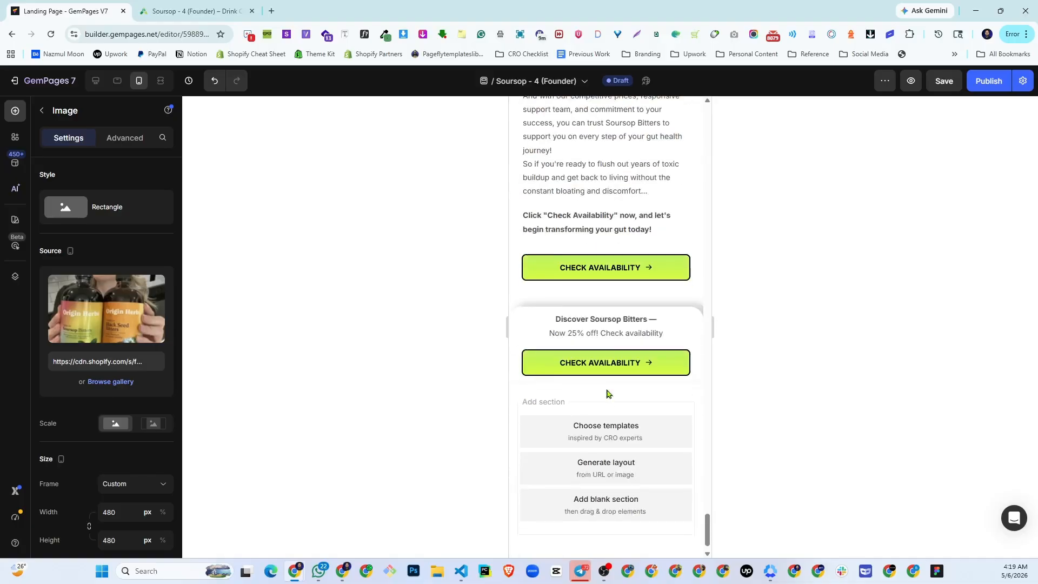
pyautogui.scroll(-1, 607, 394)
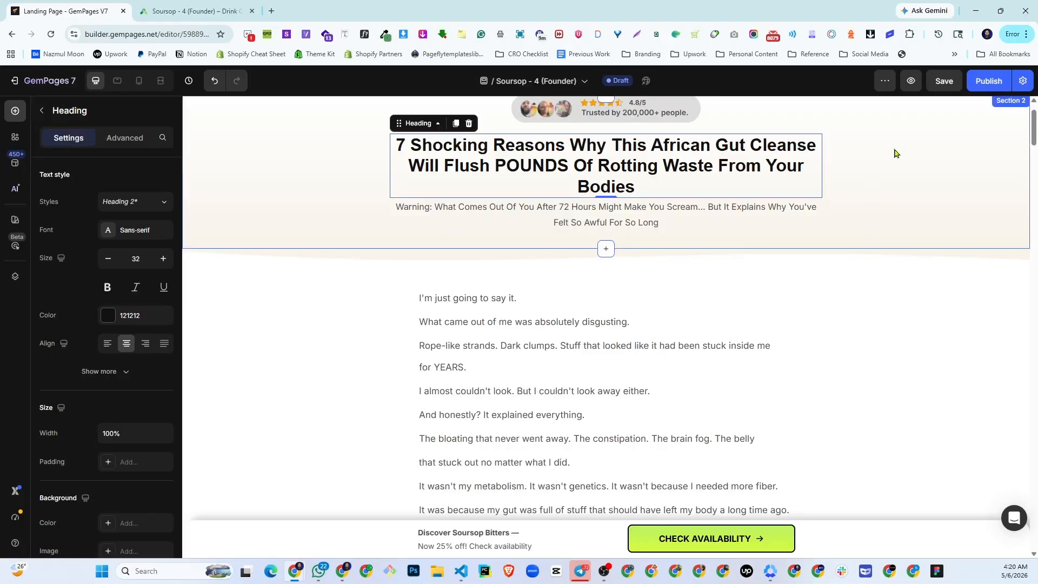
# - Try to publish the page, skipping the preloading optimization, and look through the additional page actions
pyautogui.click(978, 82)
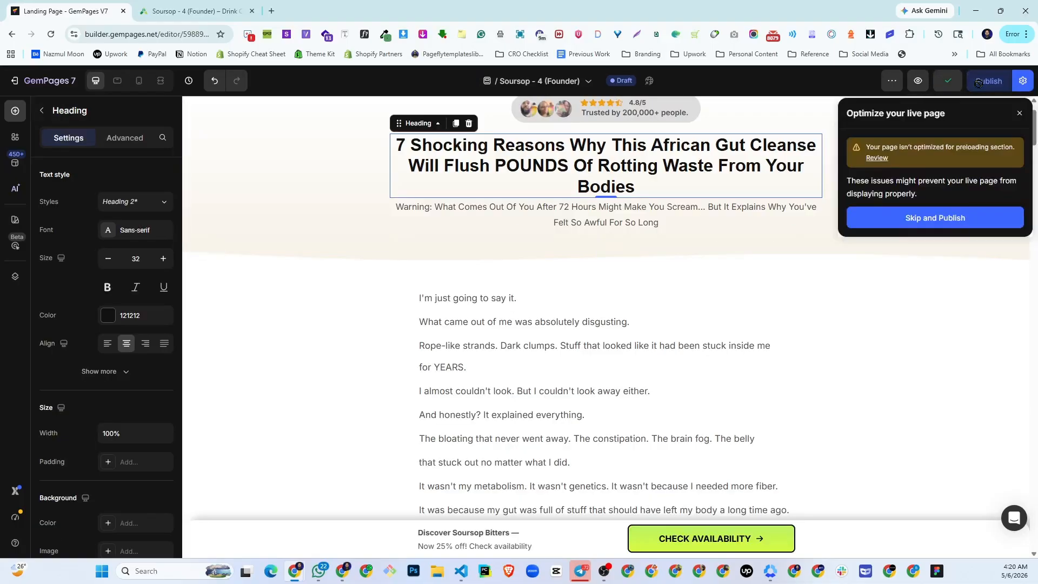
pyautogui.click(902, 221)
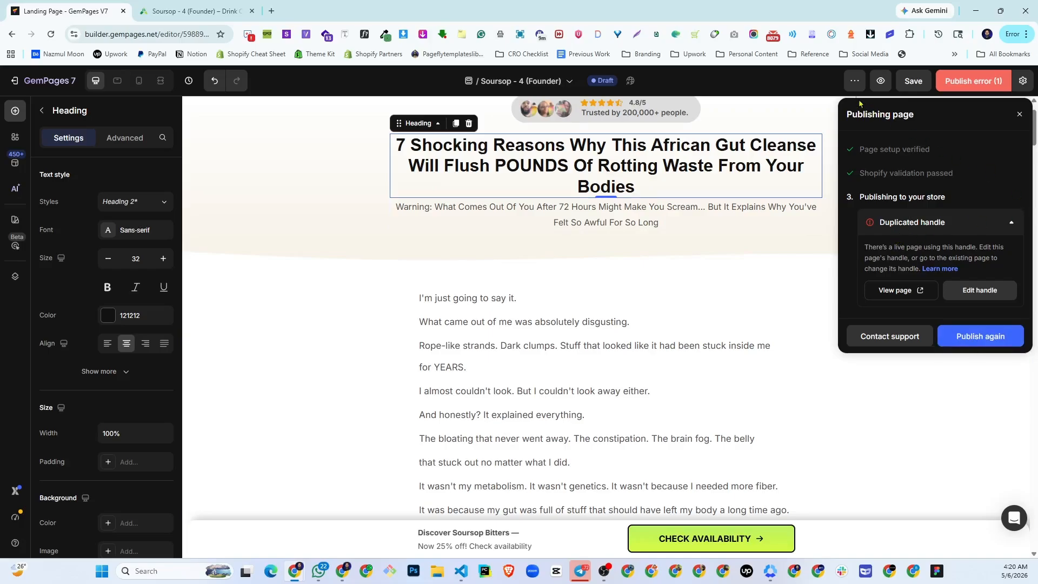
pyautogui.click(848, 80)
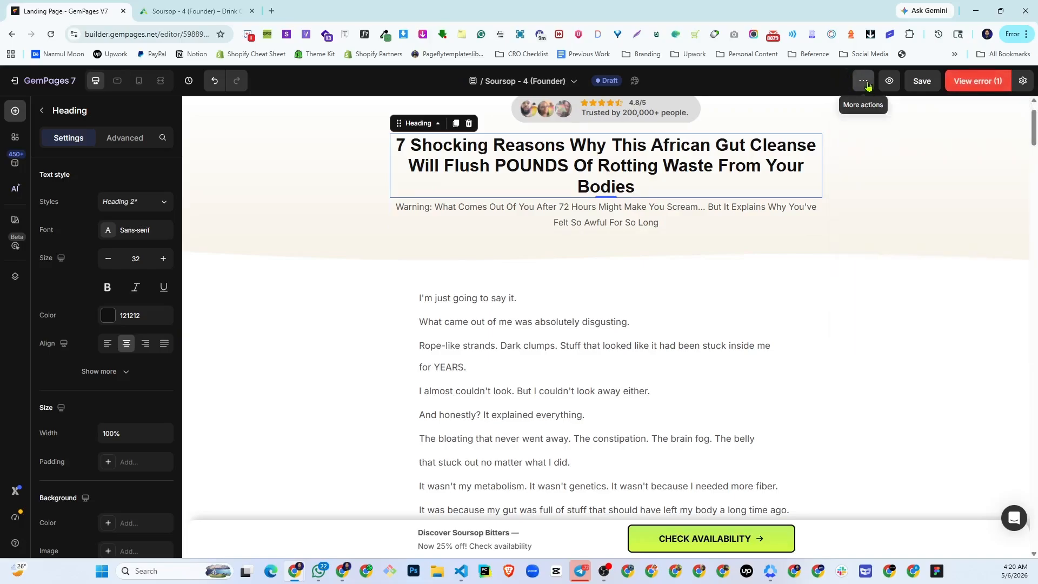
pyautogui.click(867, 86)
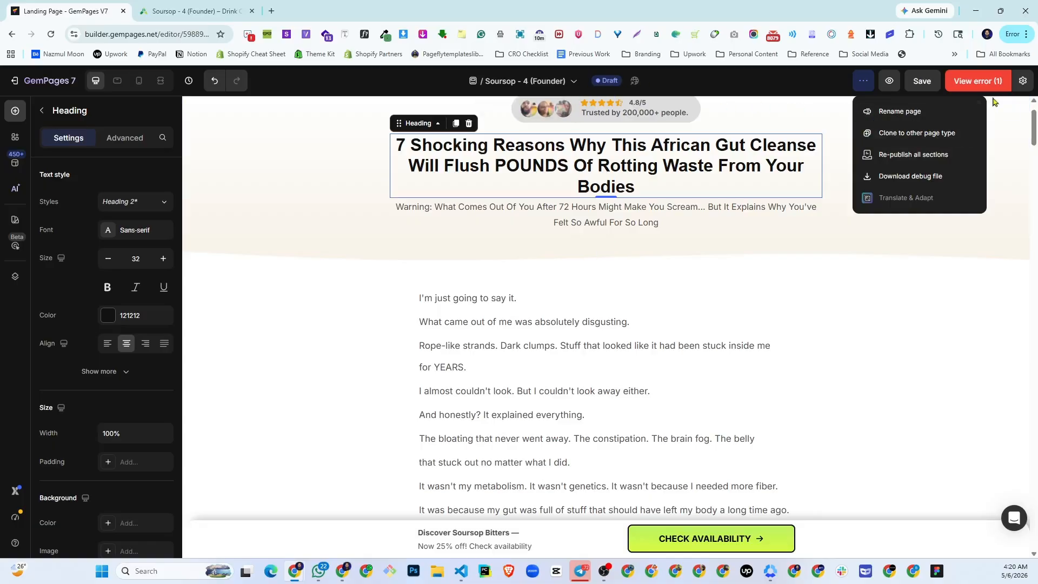
# - Set the page handle to founder-listicle11 in the SEO publish settings and apply the settings
pyautogui.click(1023, 81)
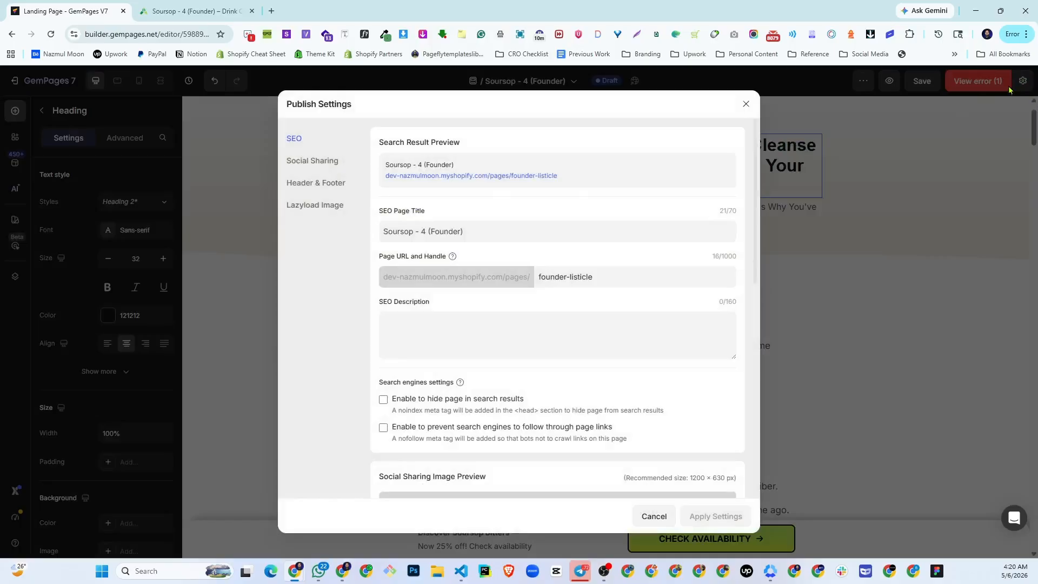
pyautogui.click(326, 162)
pyautogui.click(309, 140)
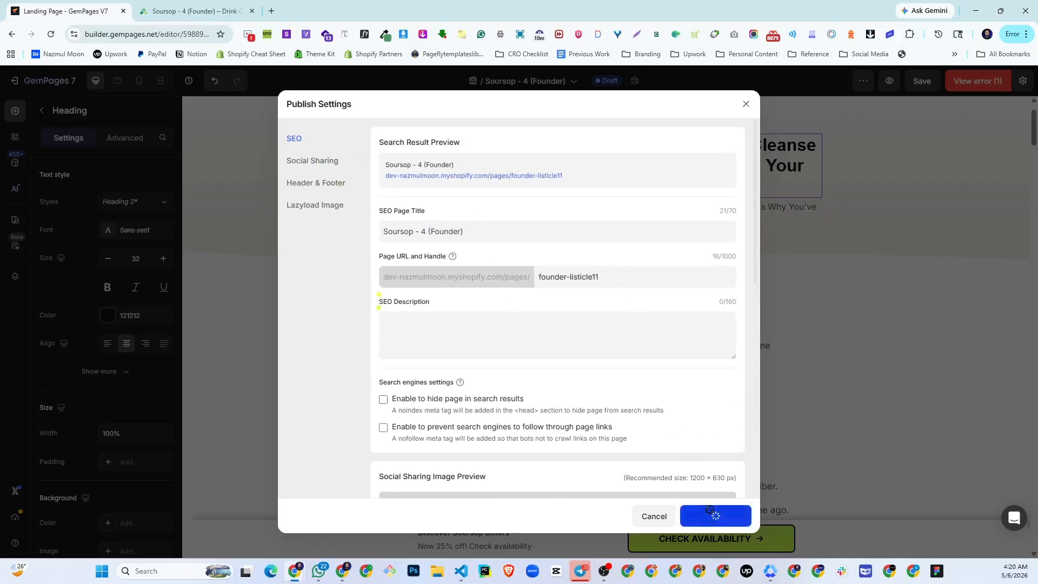
pyautogui.press('Return')
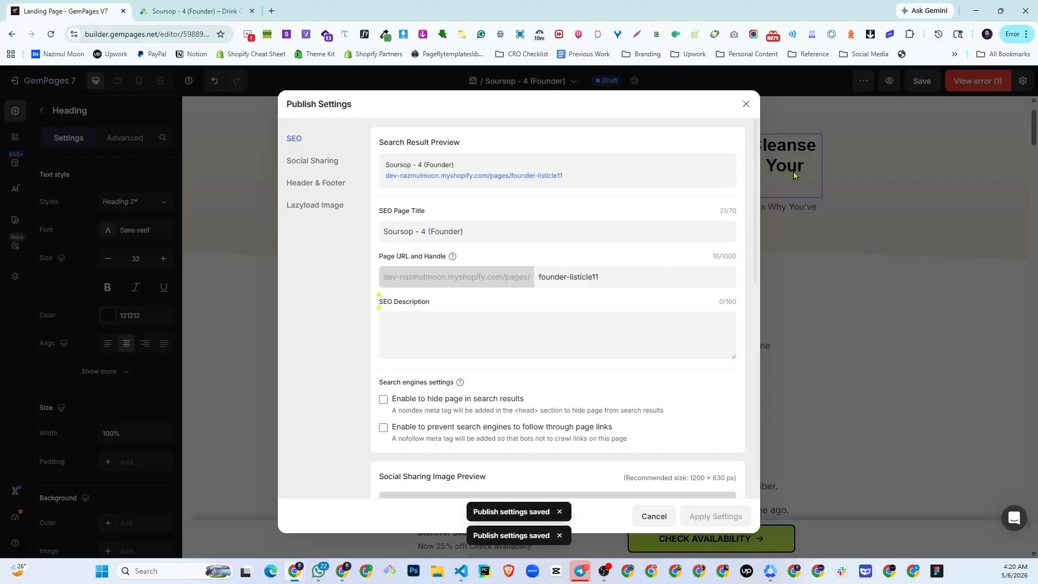
pyautogui.click(747, 105)
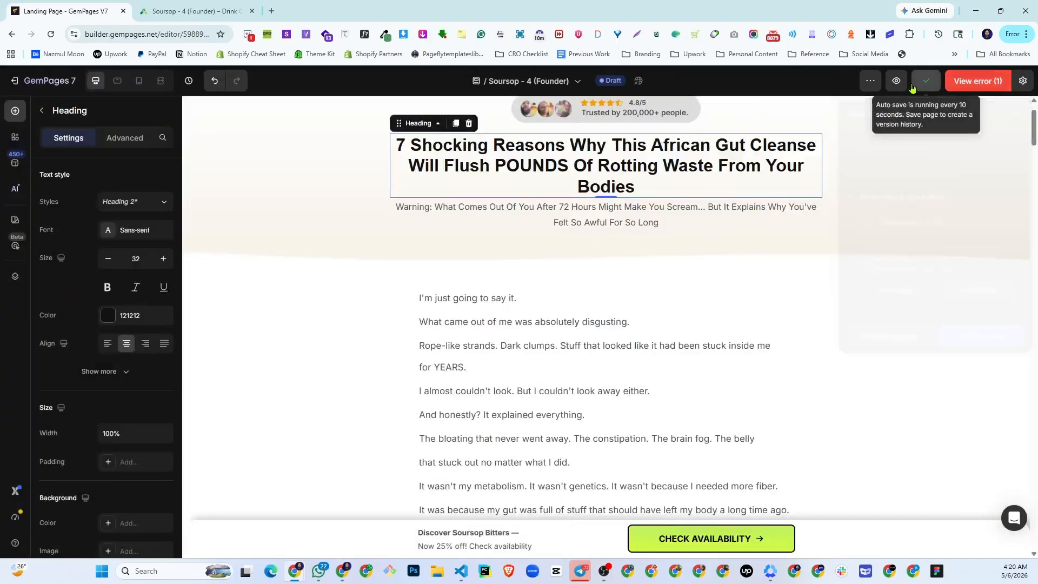
# - Save the page and publish it again to the store
pyautogui.click(912, 89)
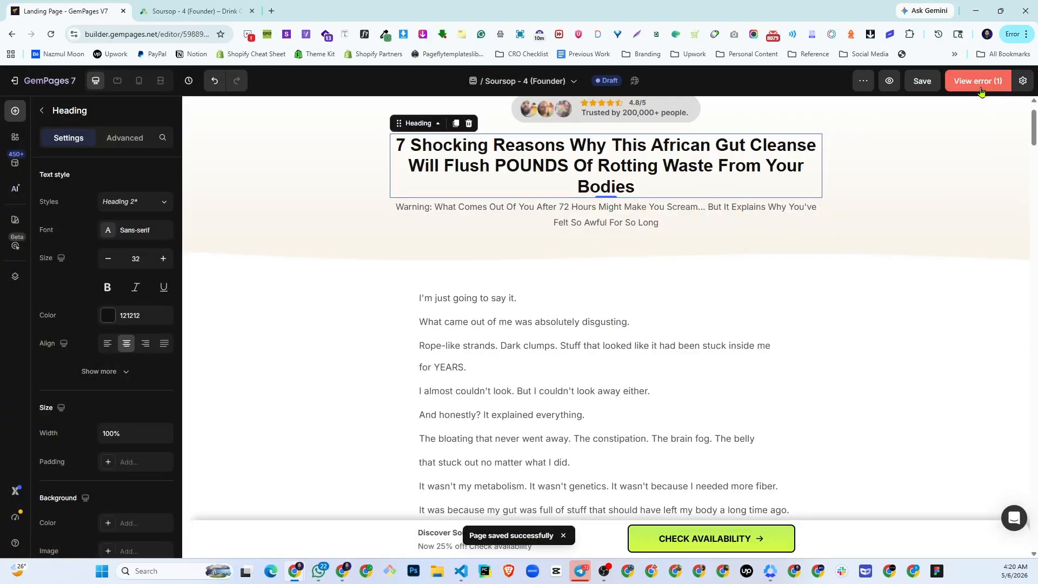
pyautogui.moveTo(982, 90)
pyautogui.click(974, 337)
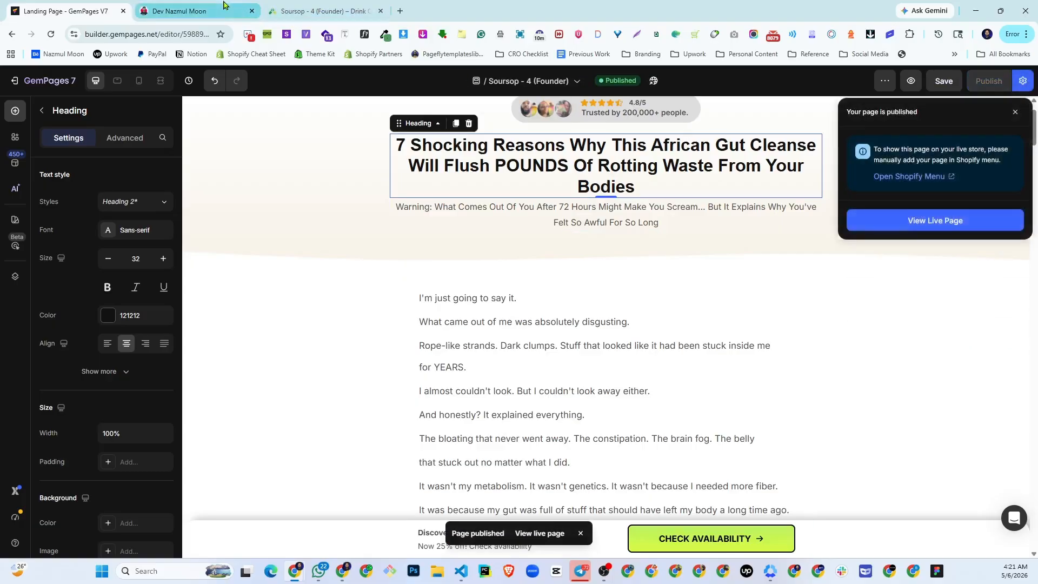
# - Open the published live page and review its sections from the headline down to the Limited offer
pyautogui.click(935, 219)
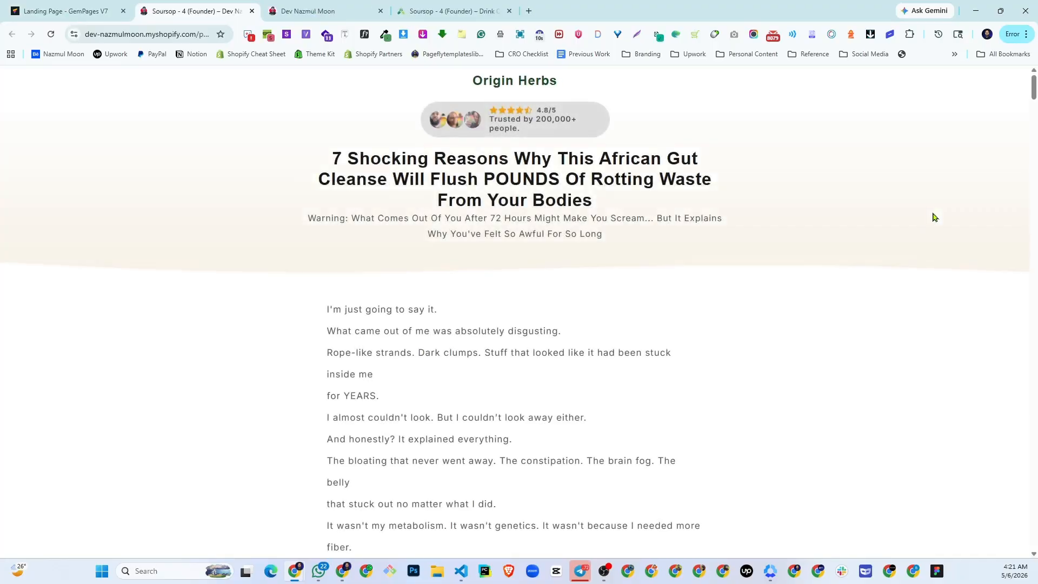
pyautogui.scroll(-20, 422, 323)
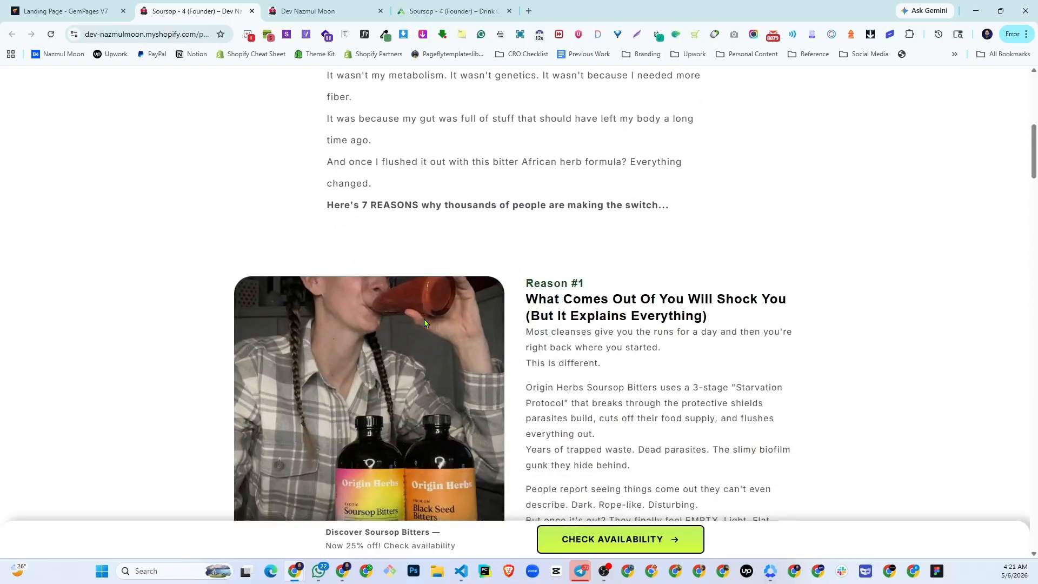
pyautogui.scroll(-20, 424, 323)
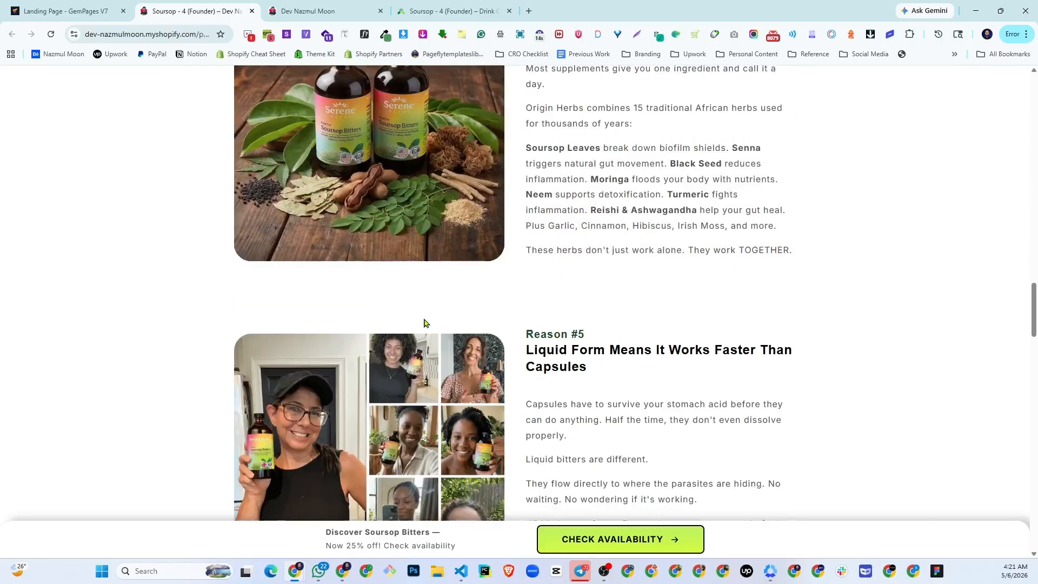
pyautogui.scroll(-15, 424, 323)
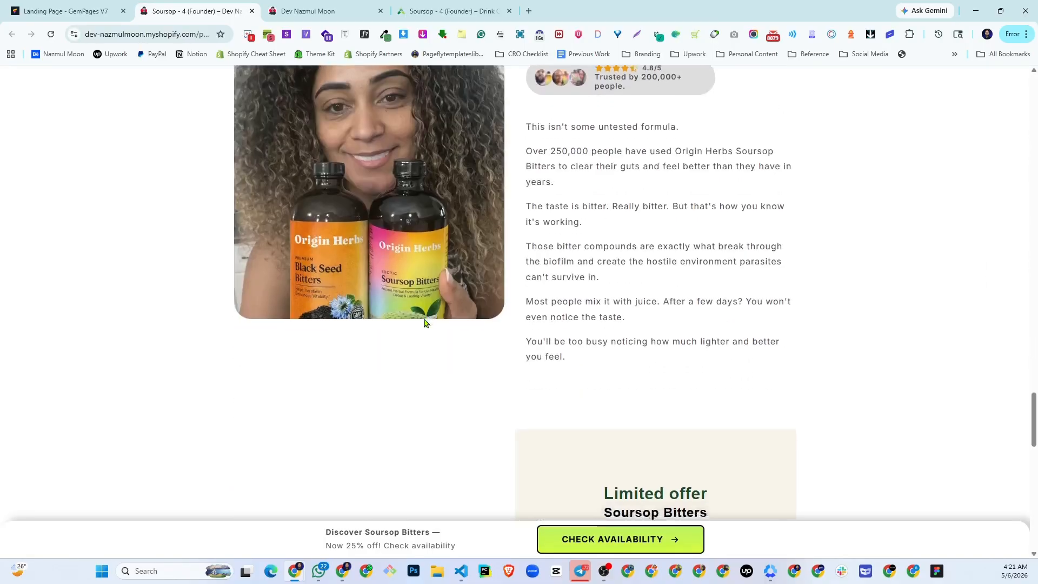
# - Switch to the original Origin Herbs page and examine its Reason #5 heading and text for comparison with the published page
pyautogui.hotkey('ctrl', '4')
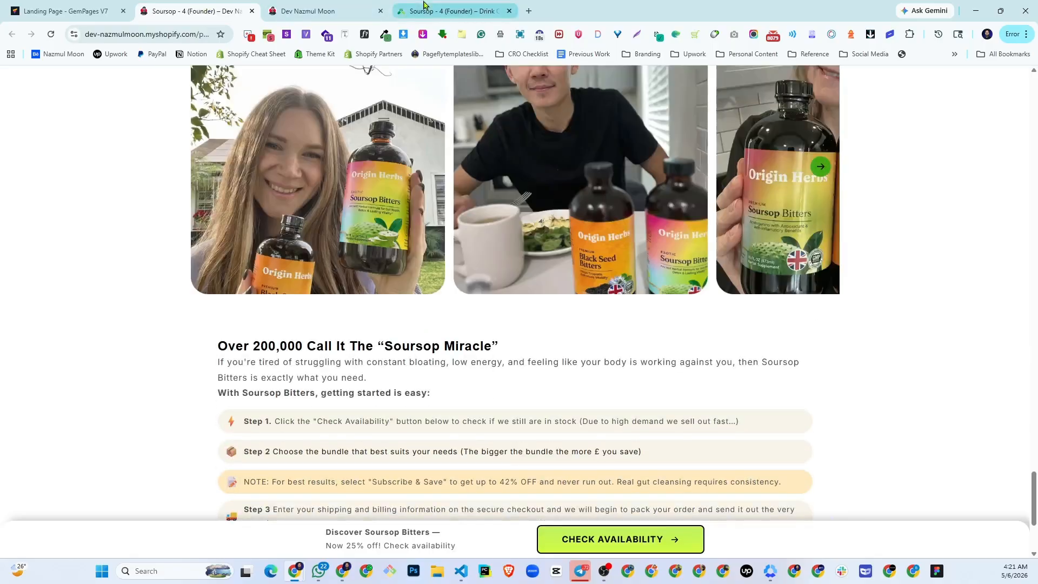
pyautogui.scroll(-4, 559, 338)
pyautogui.scroll(20, 559, 339)
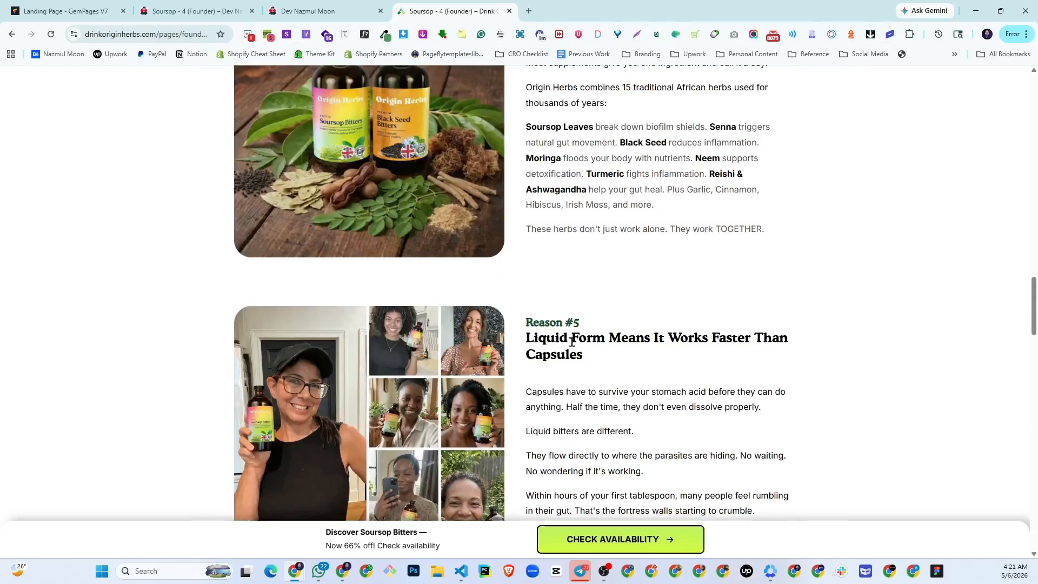
pyautogui.moveTo(572, 341); pyautogui.dragTo(678, 345)
pyautogui.moveTo(617, 392); pyautogui.dragTo(428, 265)
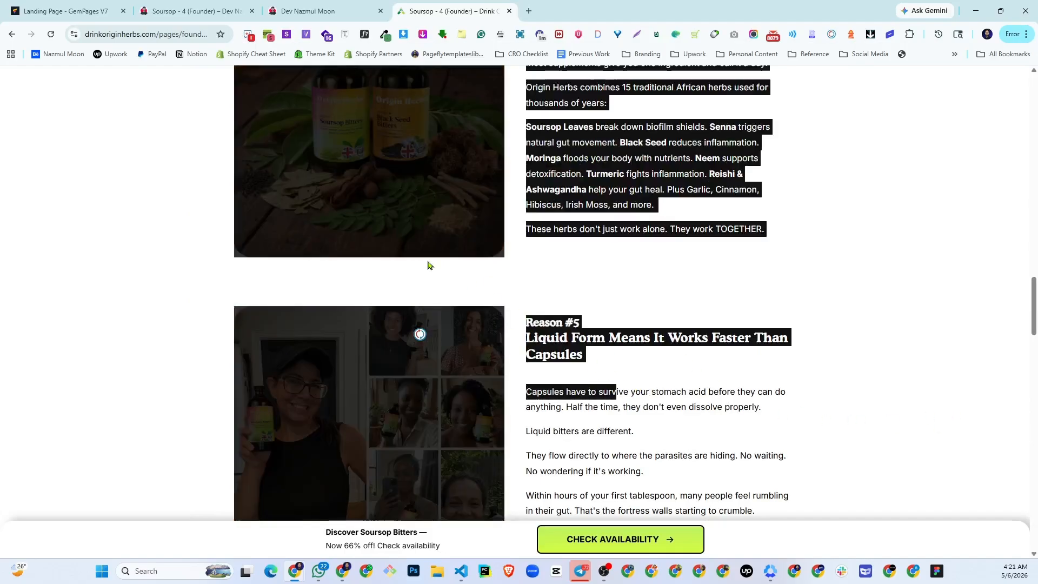
pyautogui.scroll(-5, 538, 380)
# - Return to the GemPages editor and review the rebuilt page from the headline down to the closing Check Availability button
pyautogui.click(65, 11)
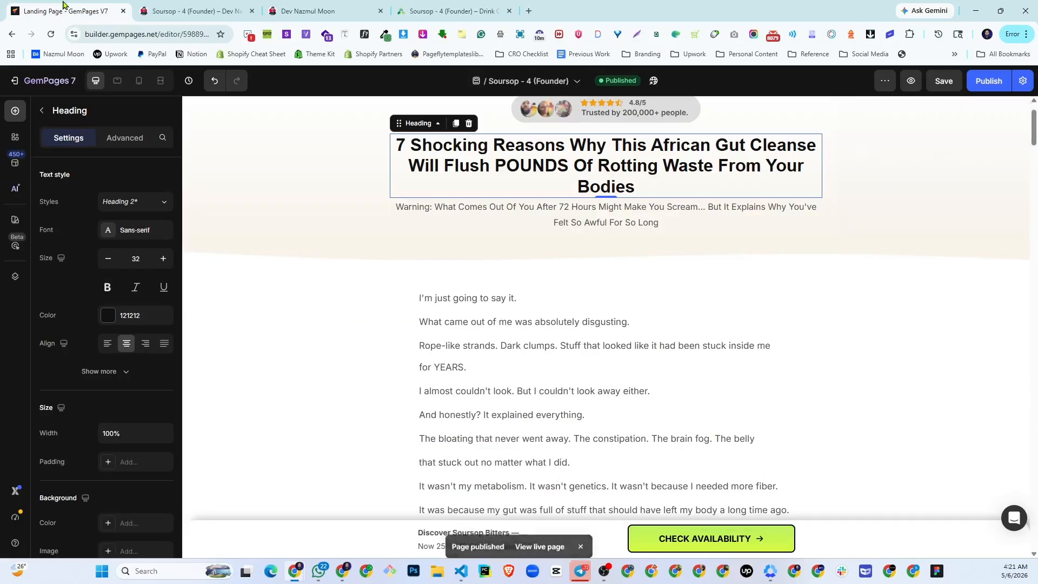
pyautogui.scroll(-10, 549, 320)
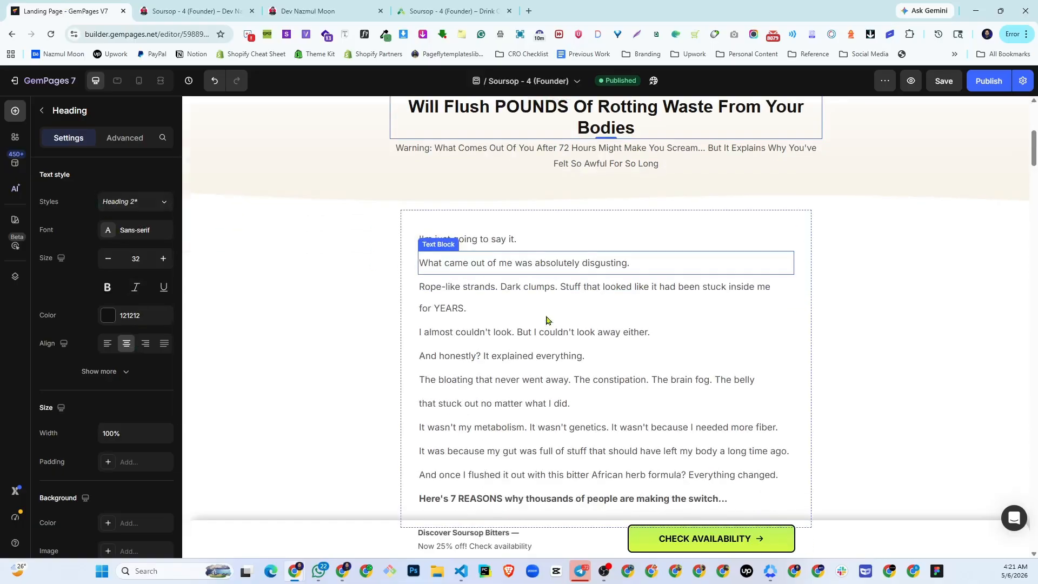
pyautogui.scroll(-8, 547, 324)
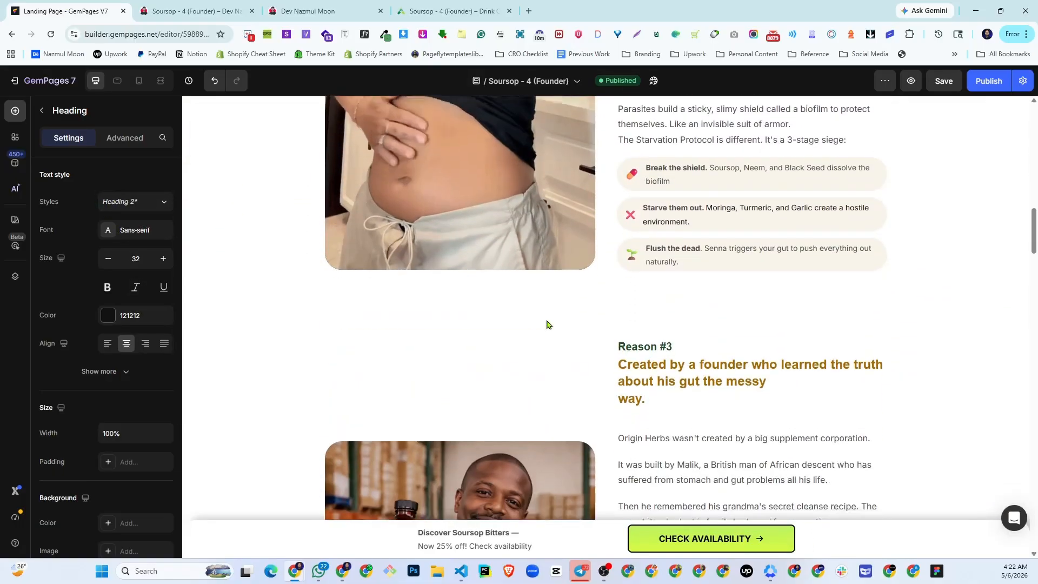
pyautogui.scroll(2, 547, 325)
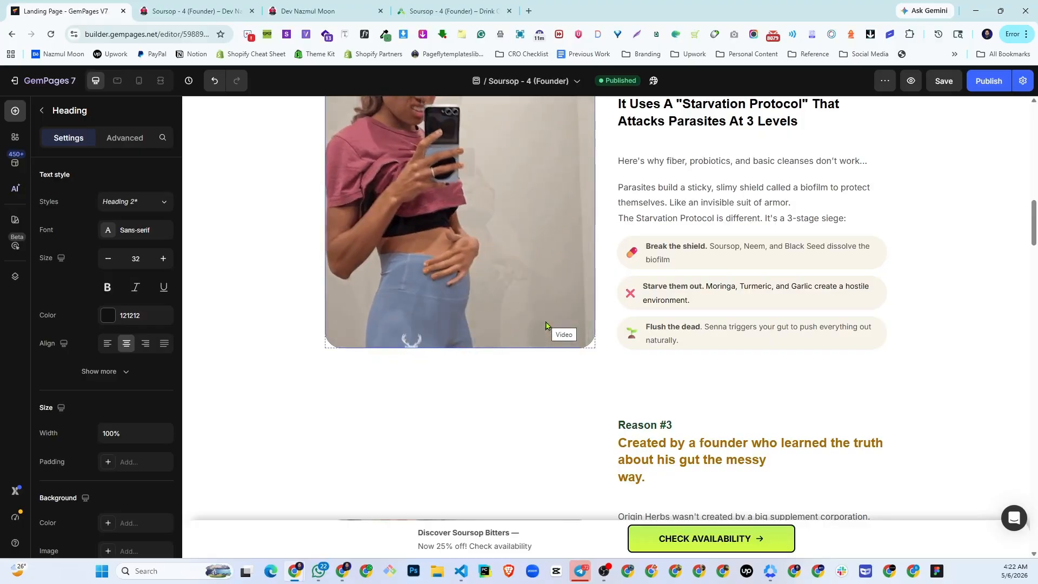
pyautogui.scroll(-10, 665, 306)
pyautogui.scroll(-10, 666, 306)
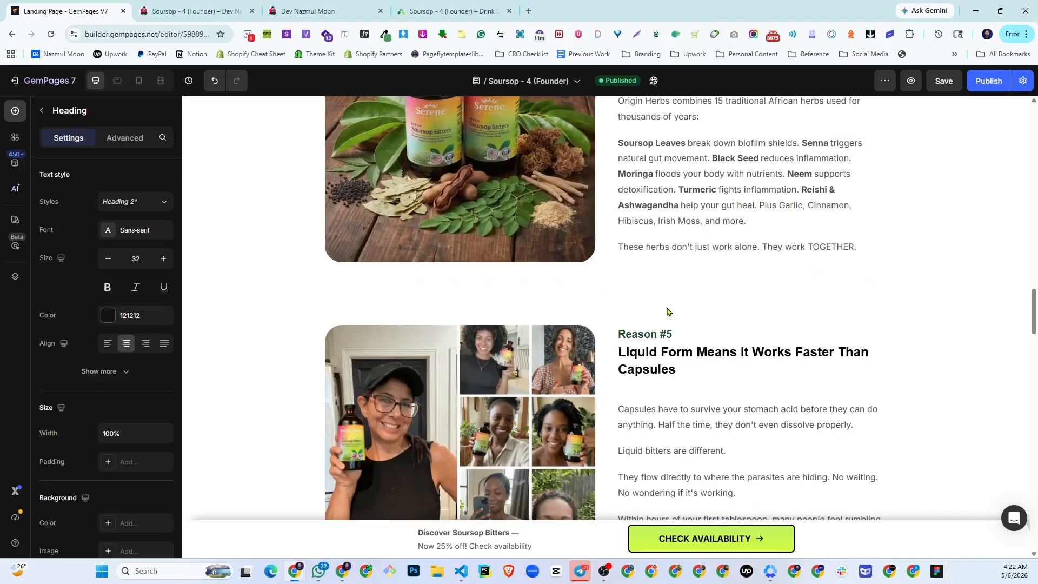
pyautogui.scroll(-10, 666, 309)
pyautogui.scroll(-5, 665, 316)
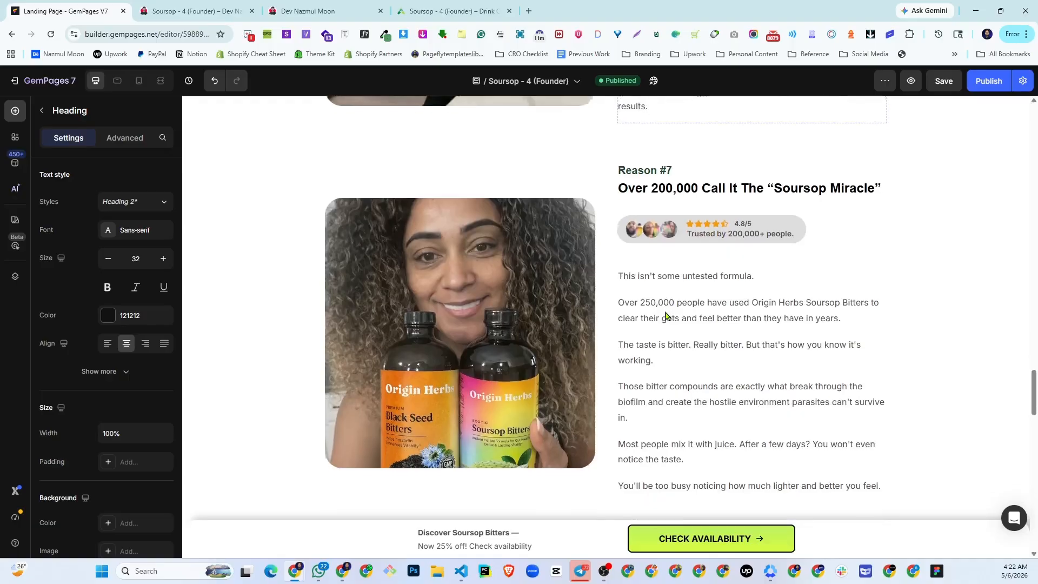
pyautogui.scroll(-10, 666, 319)
pyautogui.scroll(10, 666, 323)
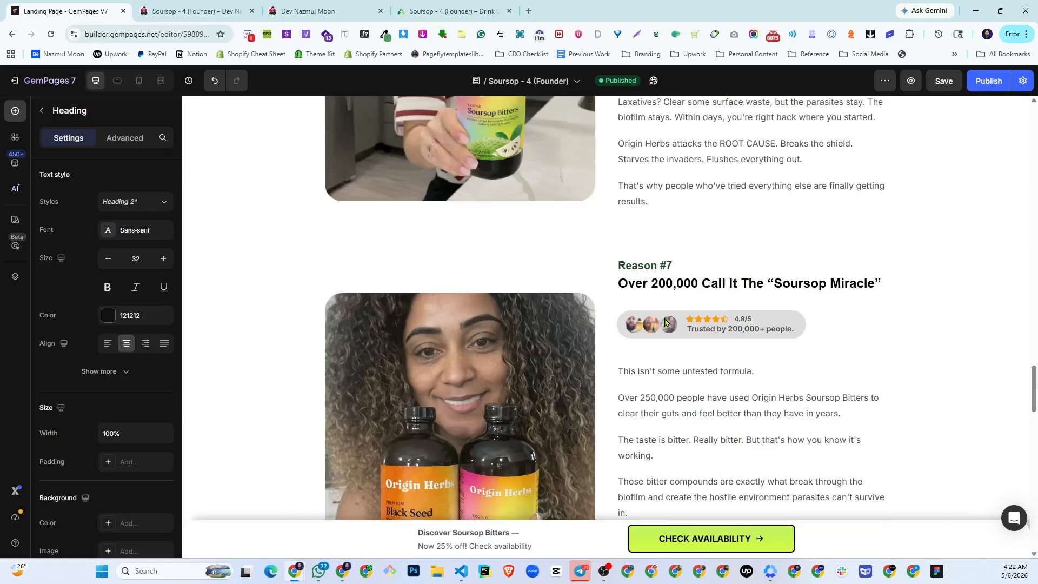
pyautogui.scroll(-2, 666, 323)
pyautogui.scroll(-5, 665, 337)
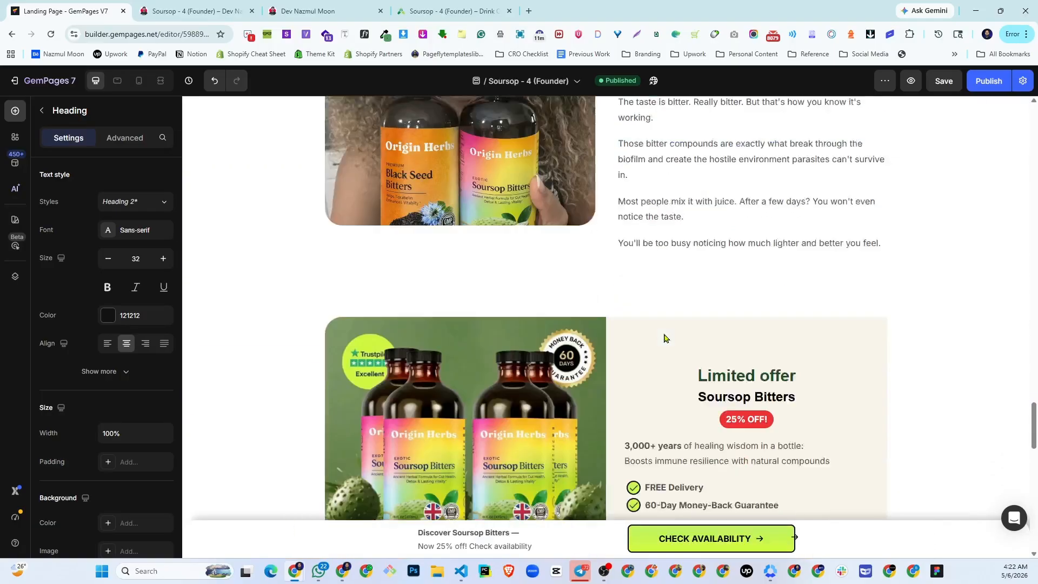
pyautogui.scroll(-5, 664, 338)
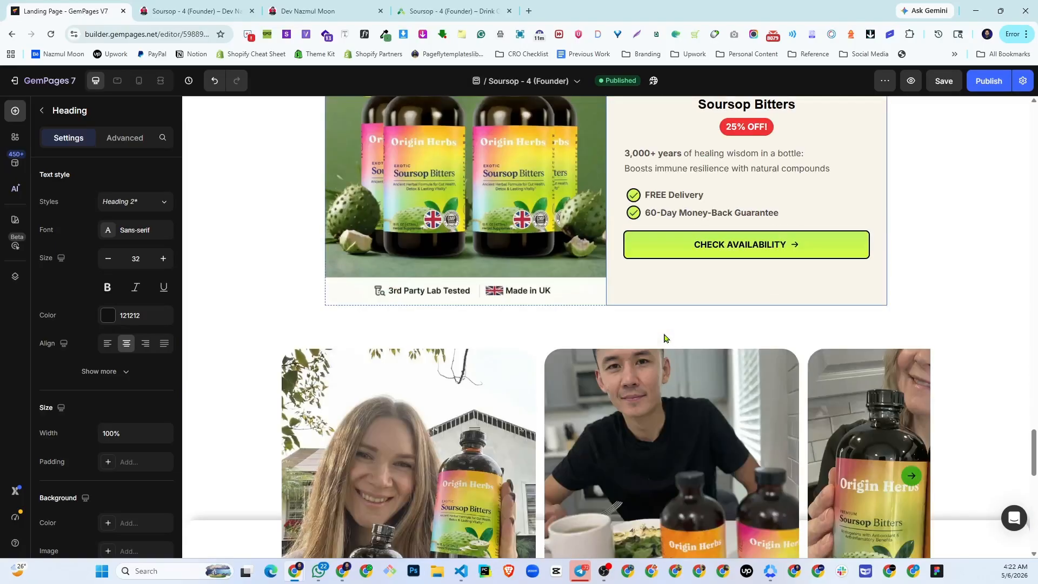
pyautogui.scroll(-15, 664, 338)
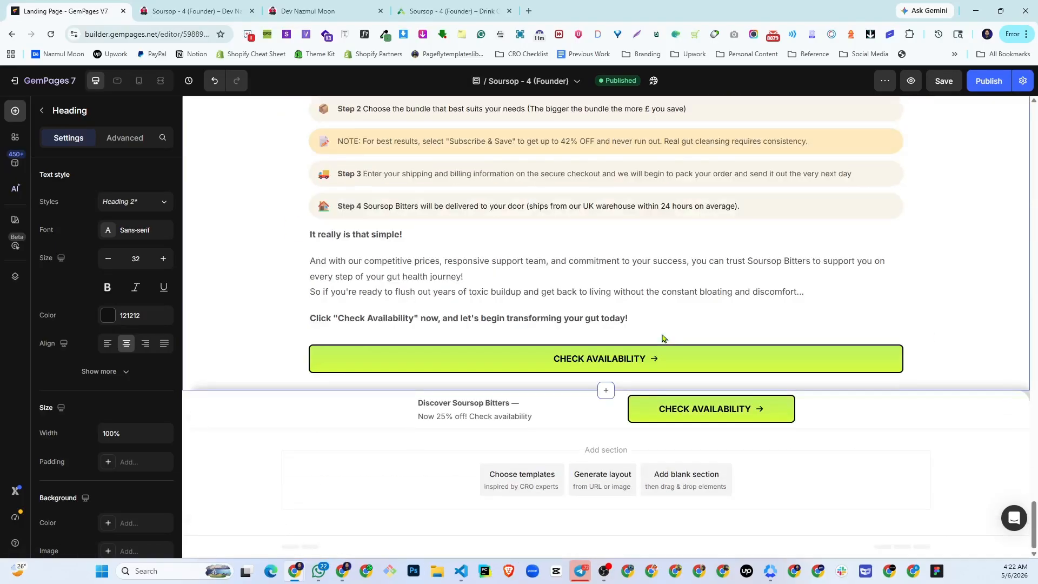